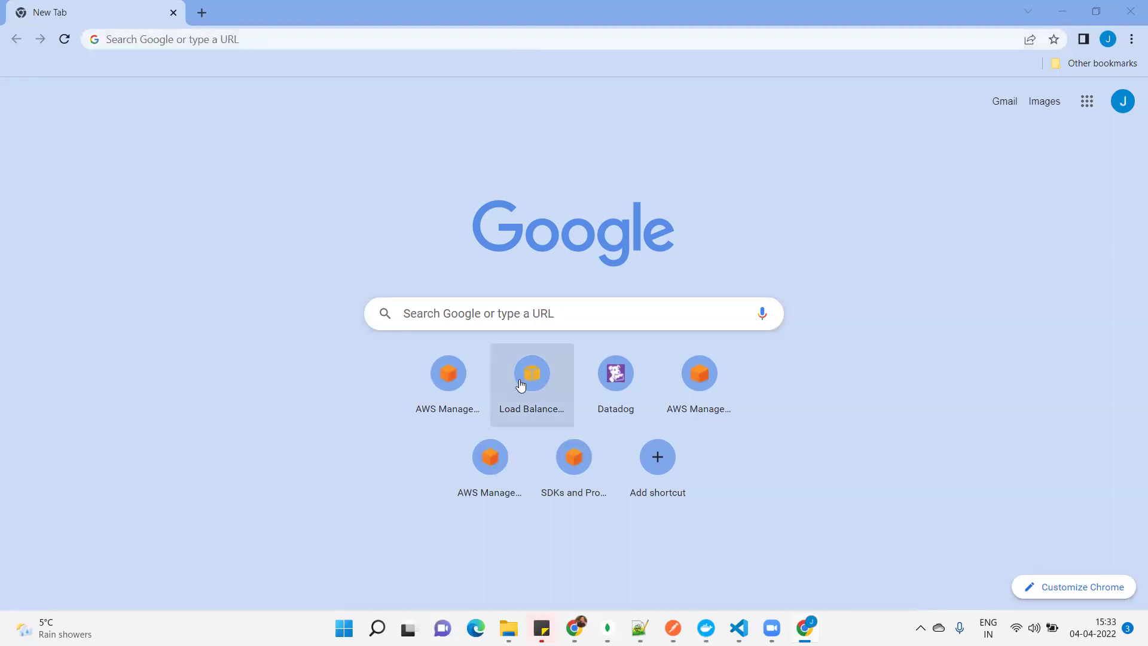
Step: Sign in to the AWS Management Console and open the IAM service
click(458, 364)
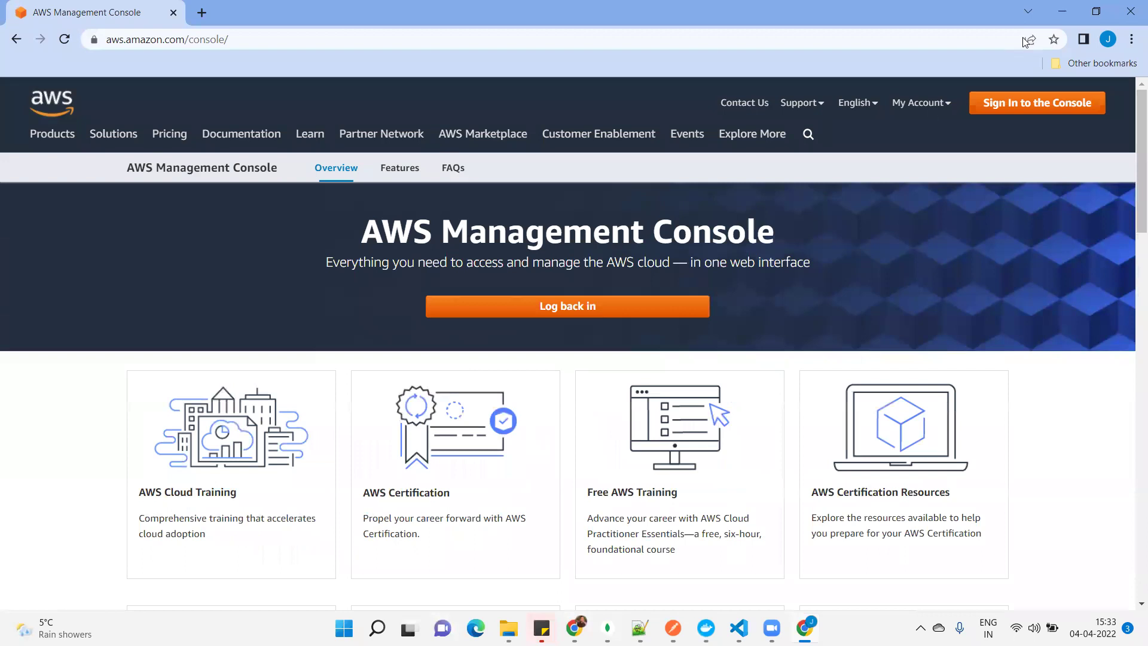
click(1013, 103)
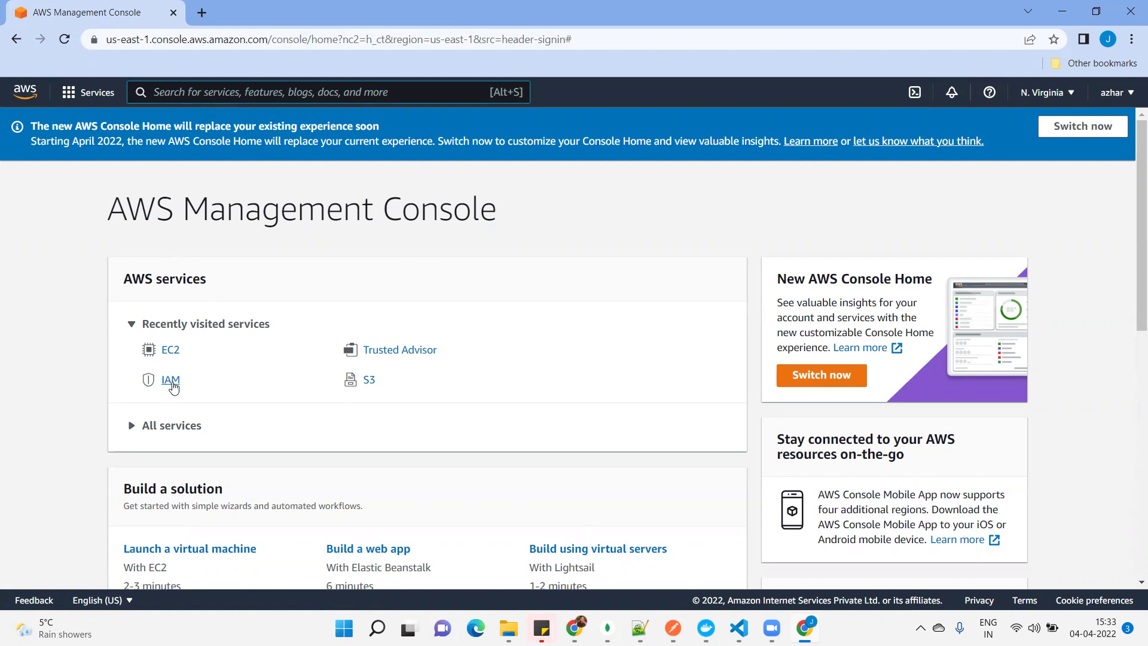
click(274, 88)
text(iam)
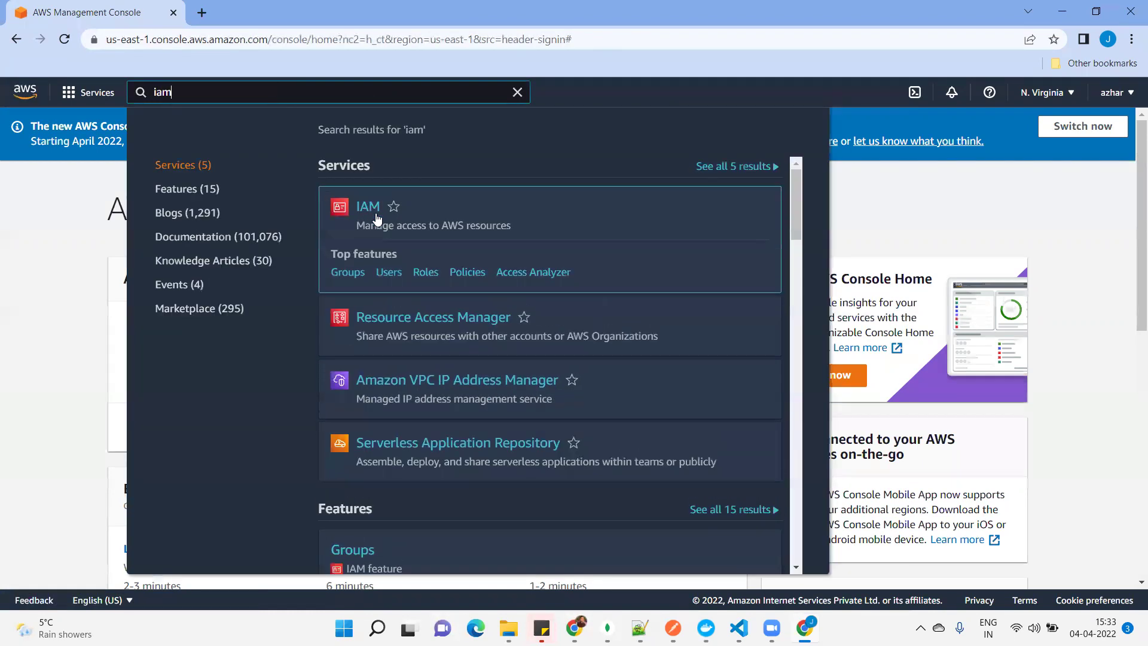
click(377, 220)
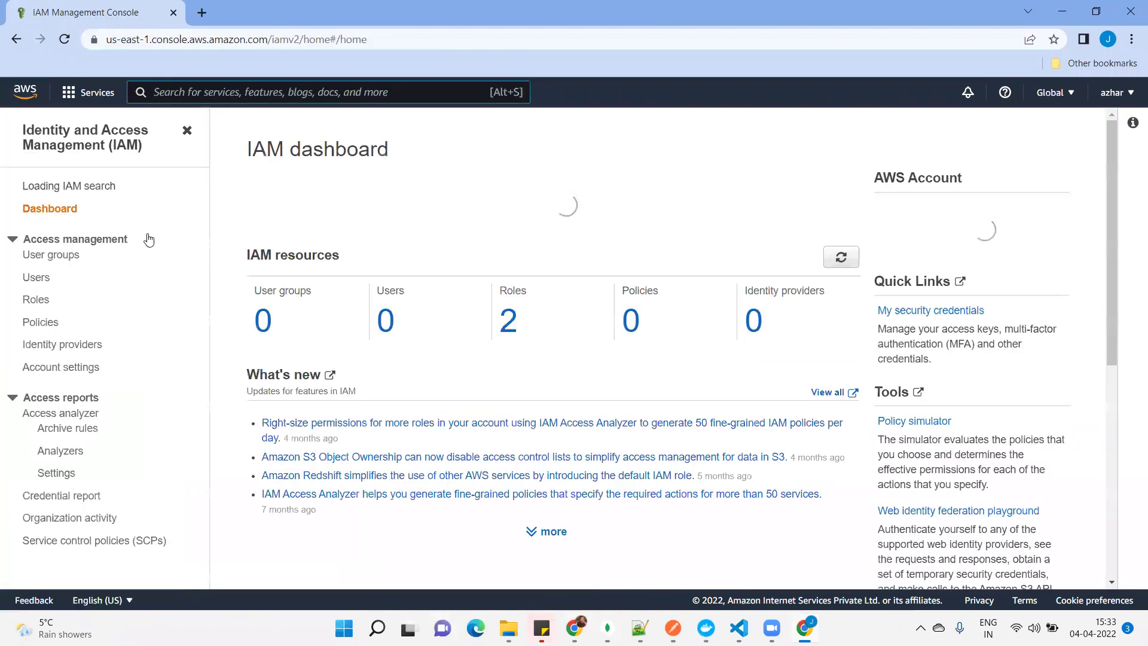
Step: Start adding an IAM user named putyuser with the Password - AWS Management Console access credential type
click(44, 278)
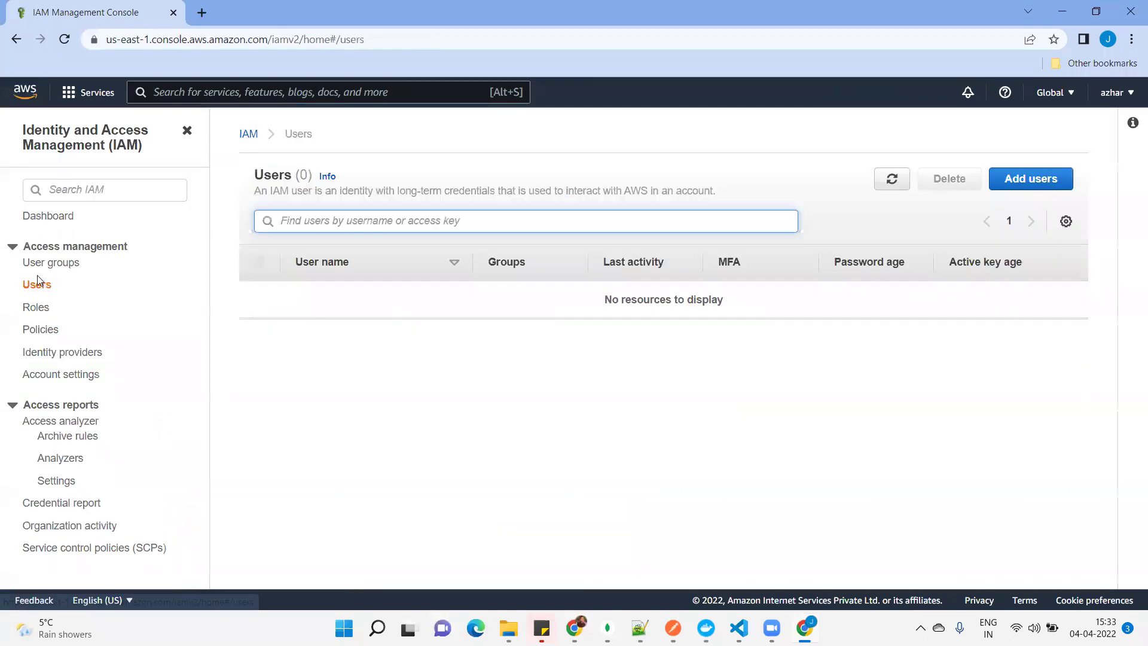
click(1057, 180)
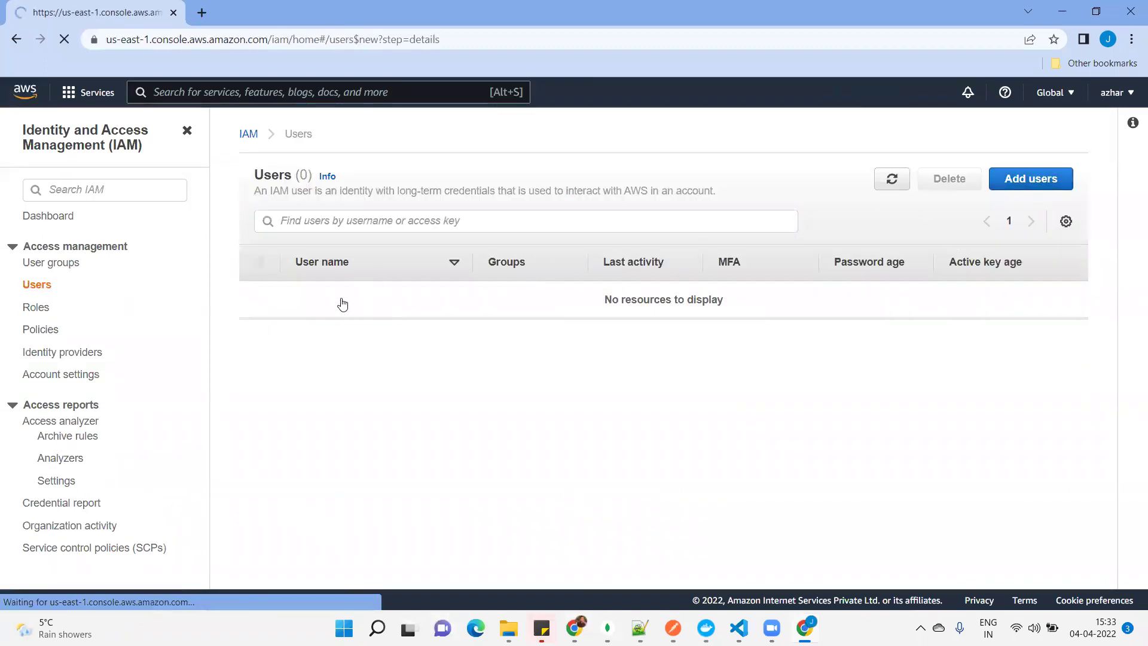
click(441, 244)
text(putyuser)
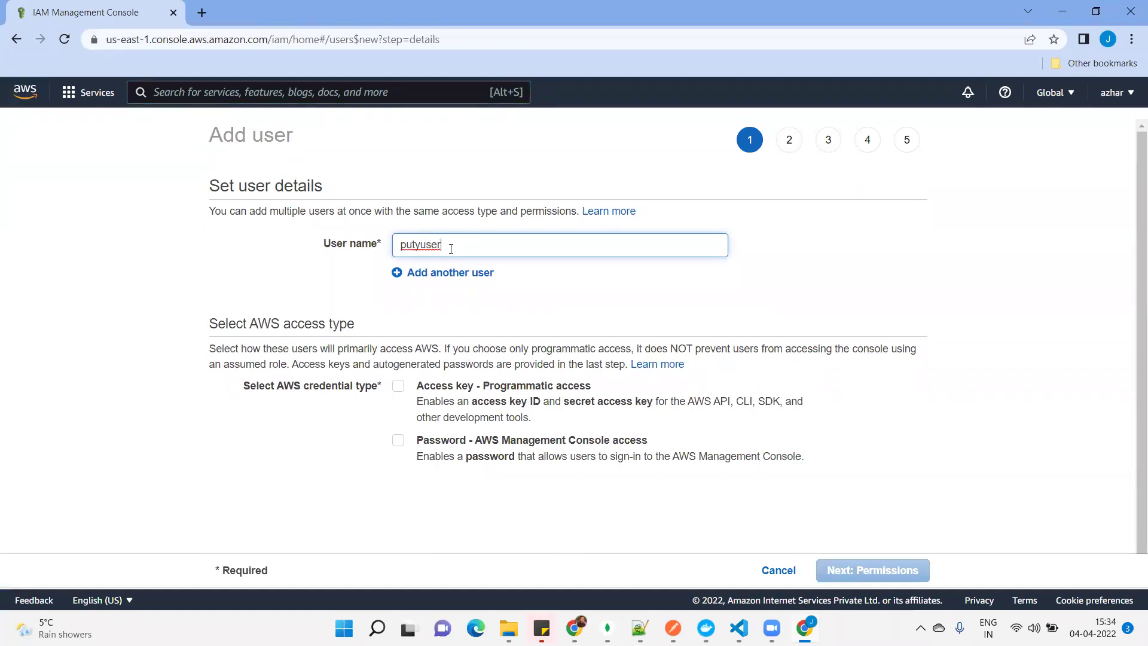
click(399, 442)
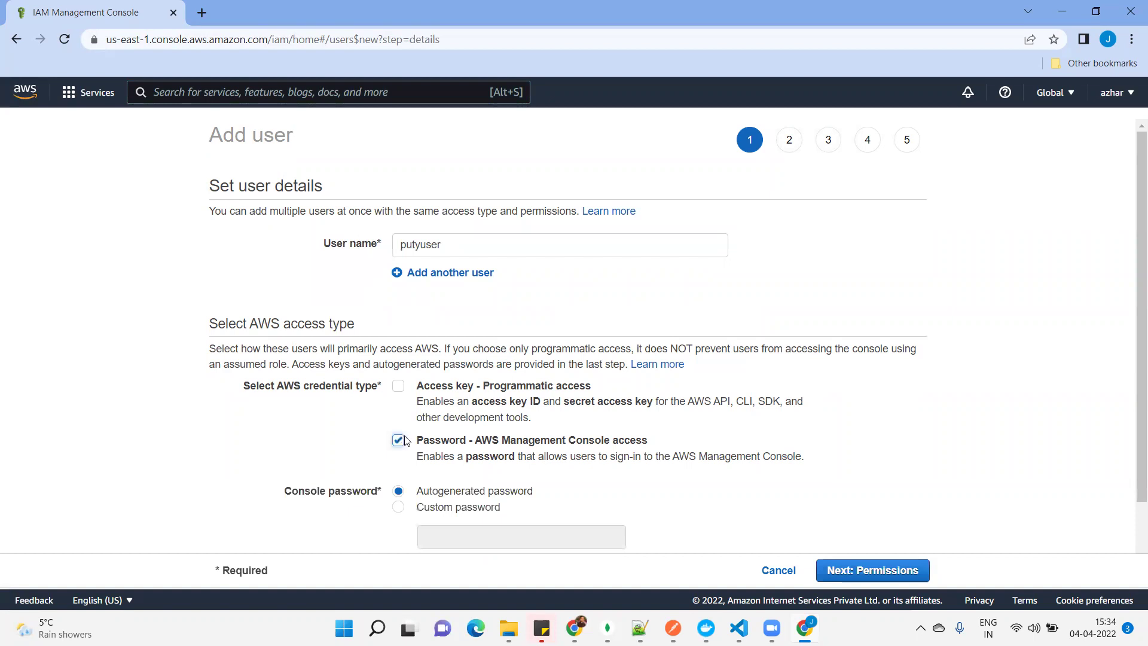
Step: Enter a custom console password, turn off the required password reset, and continue to the permissions
scroll(444, 458, down, 2)
click(444, 456)
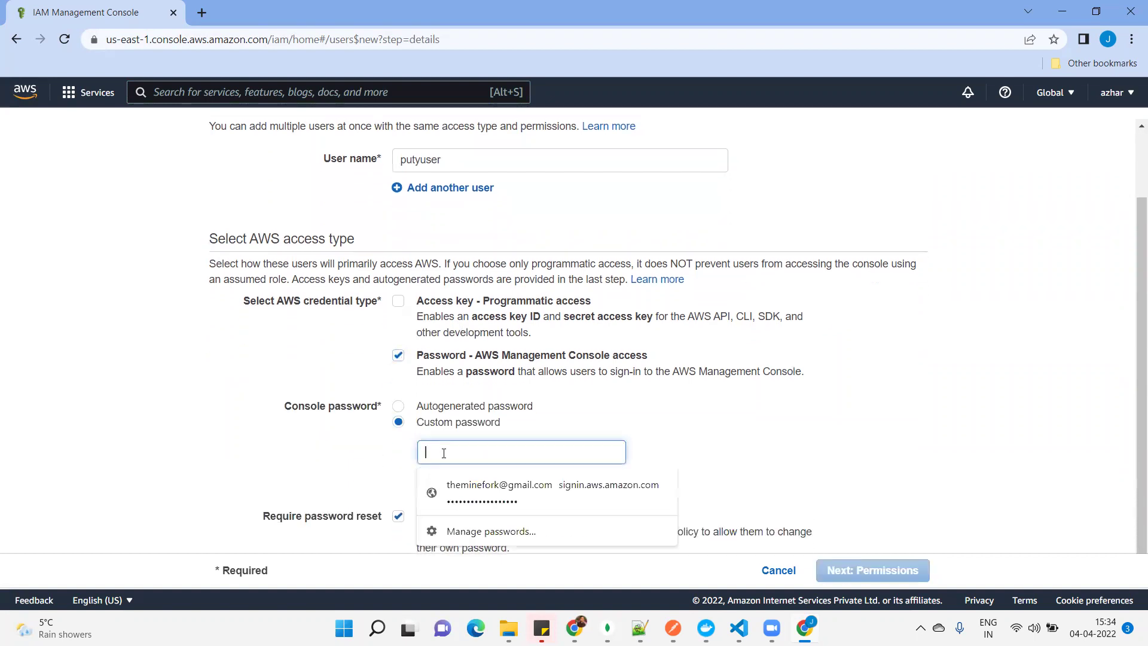
text(••••••••)
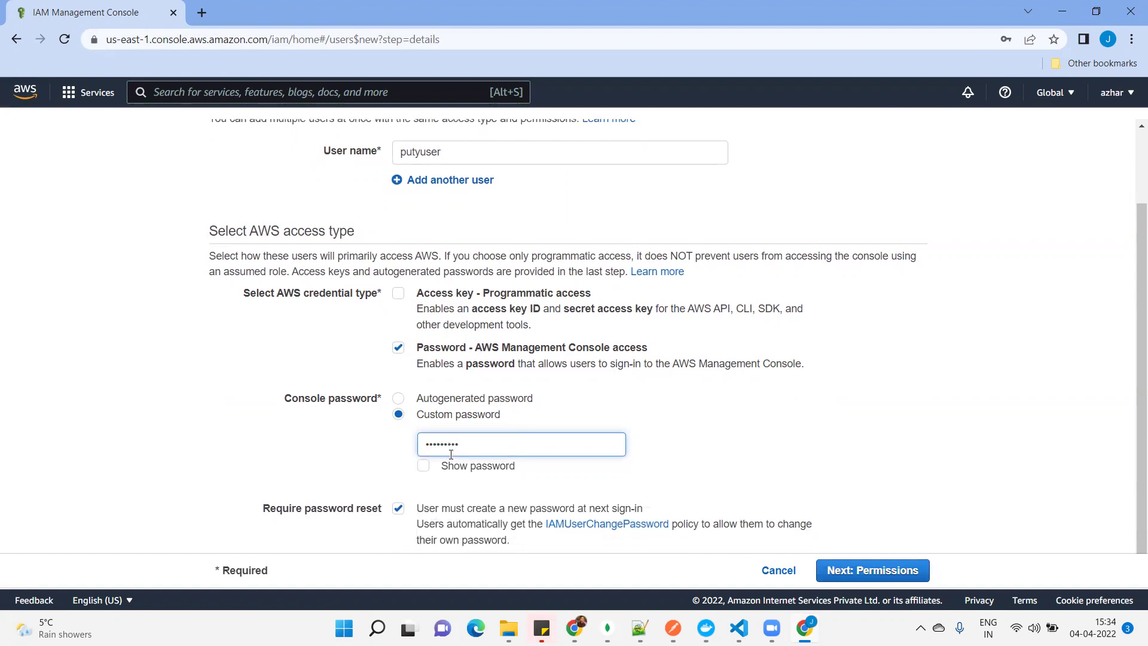
scroll(426, 460, down, 1)
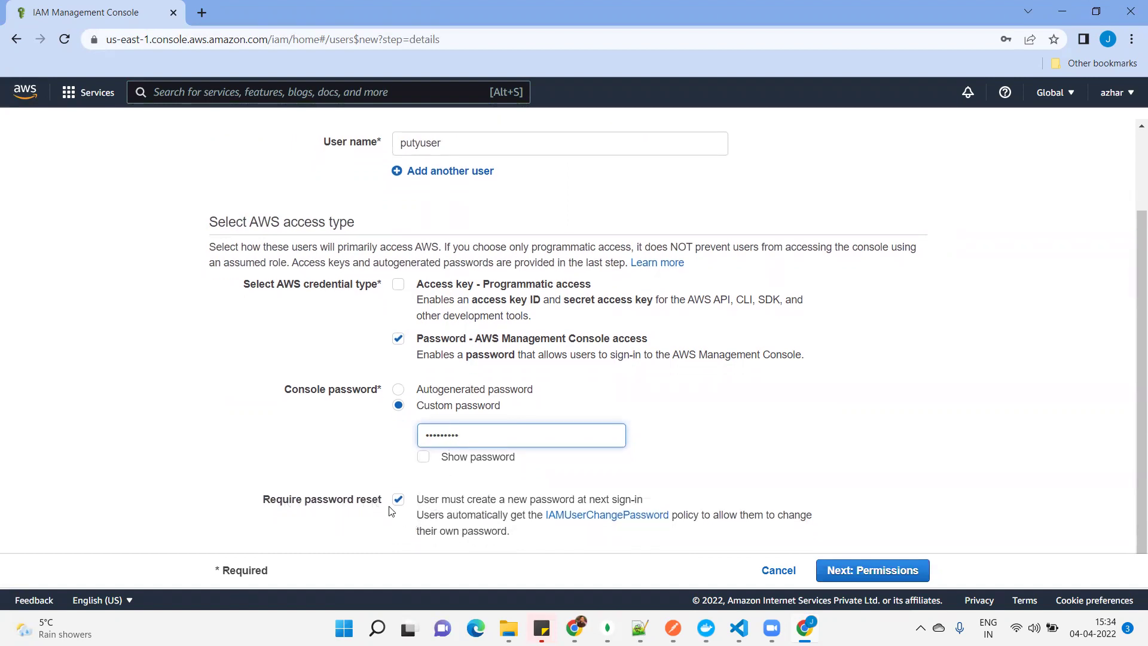
click(397, 504)
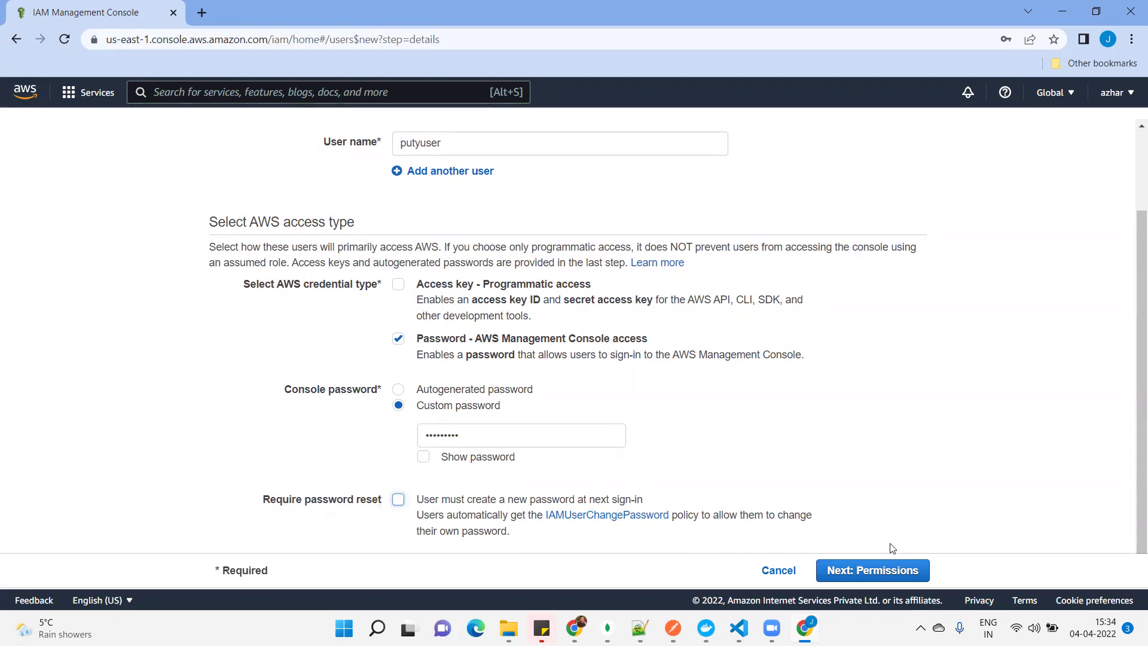
click(895, 568)
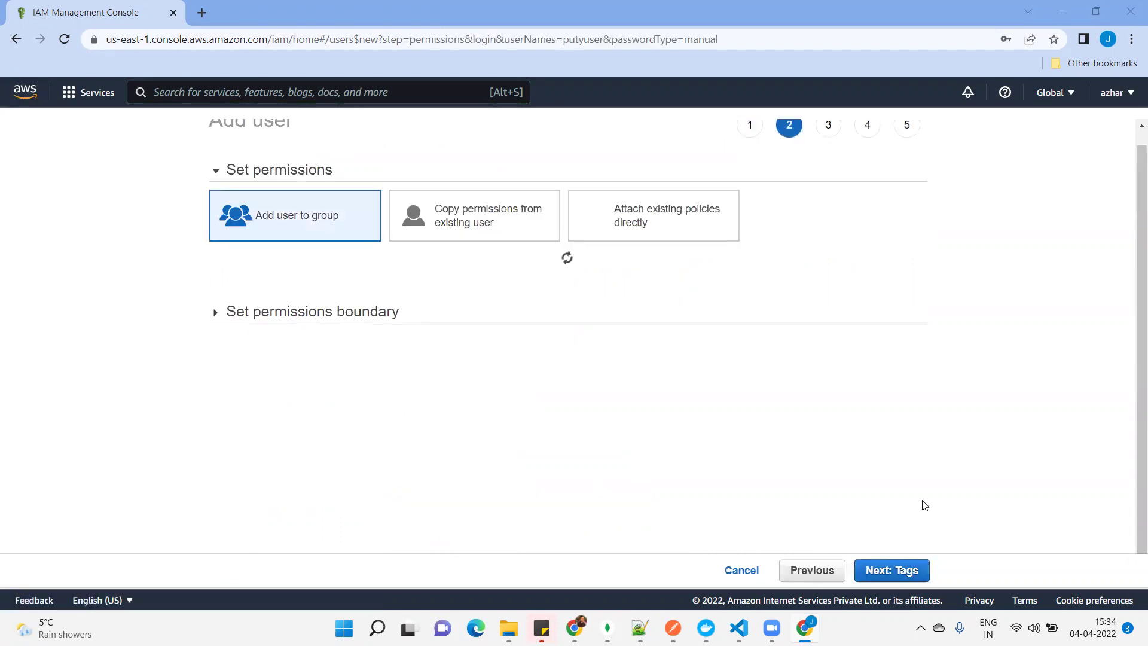
Step: Attach the existing AdministratorAccess policy directly to the new user and continue to the tags
click(637, 204)
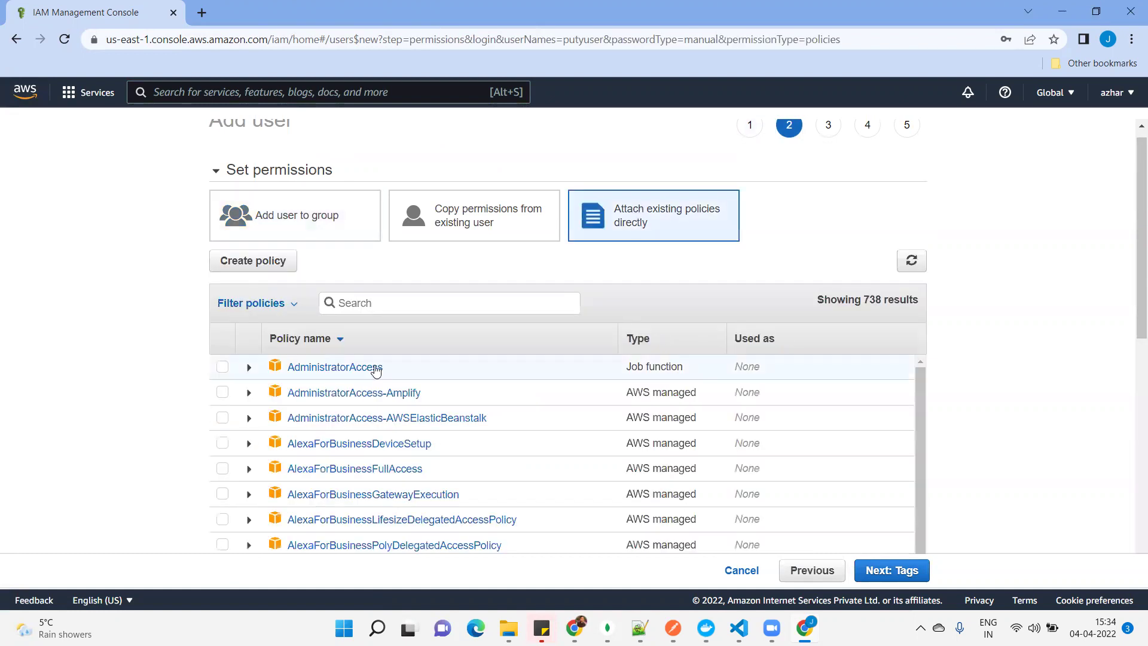
click(222, 367)
click(892, 570)
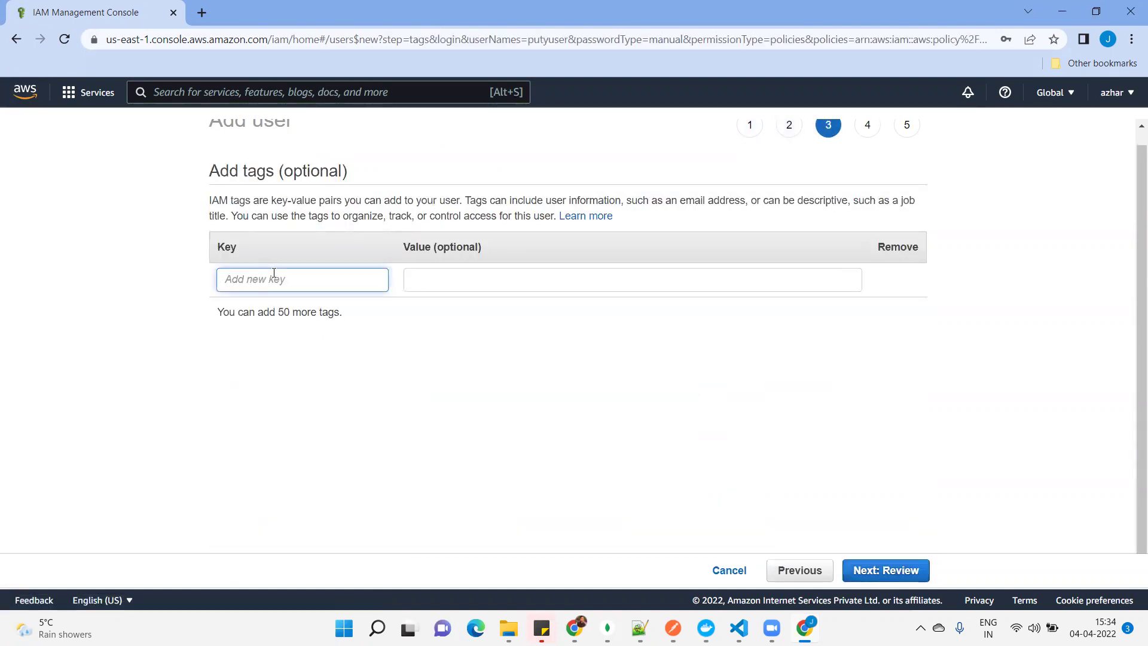
Step: Add a tag with key user and value putty-ssh, then review and create the user
text(user)
key(Tab)
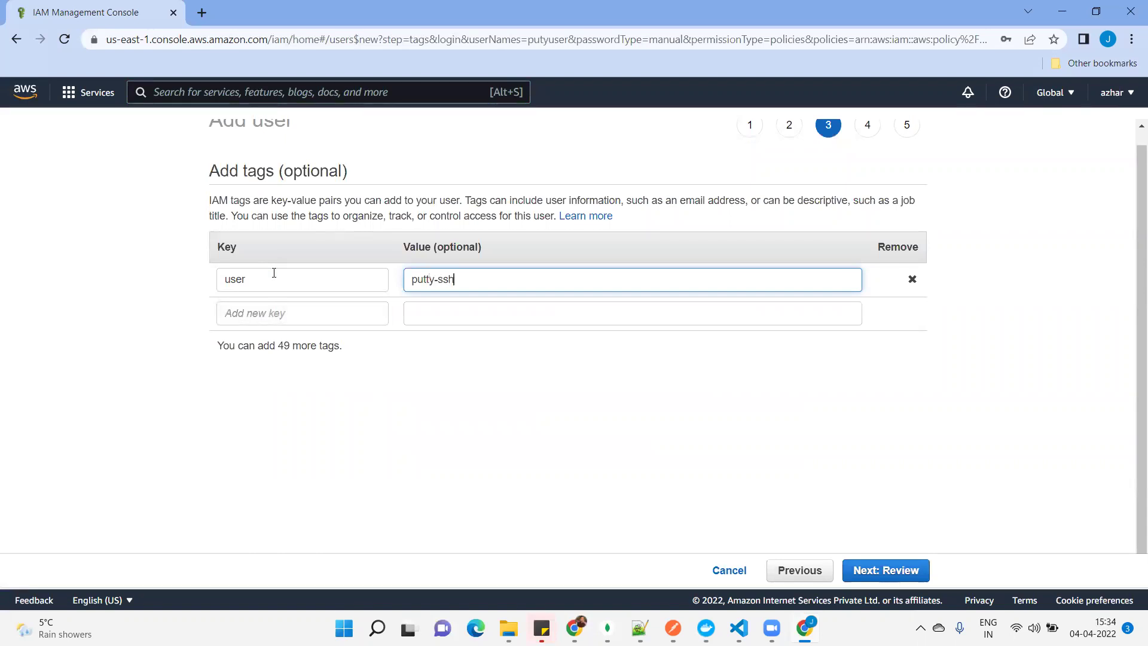
text(putty-ssh)
click(892, 569)
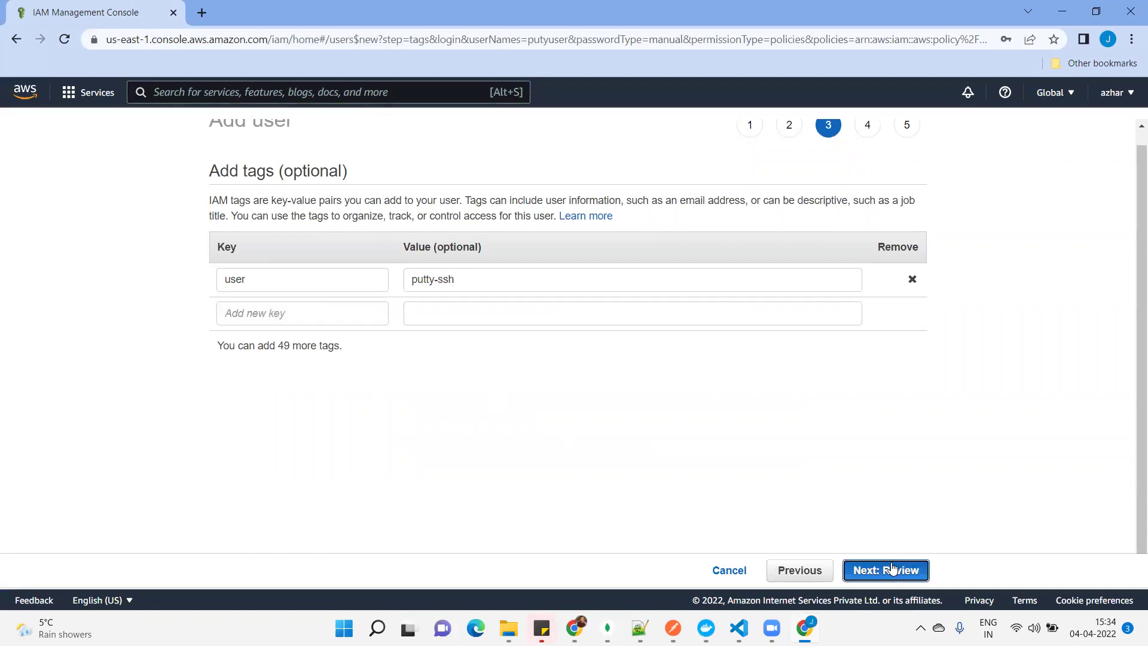
scroll(563, 454, down, 1)
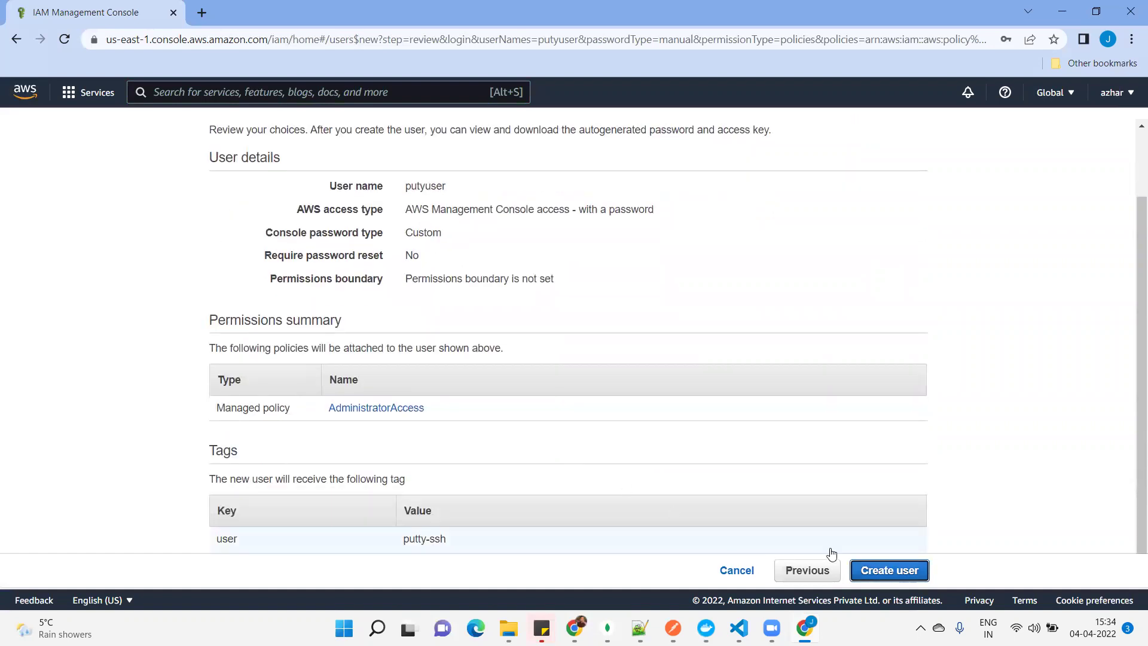
click(889, 568)
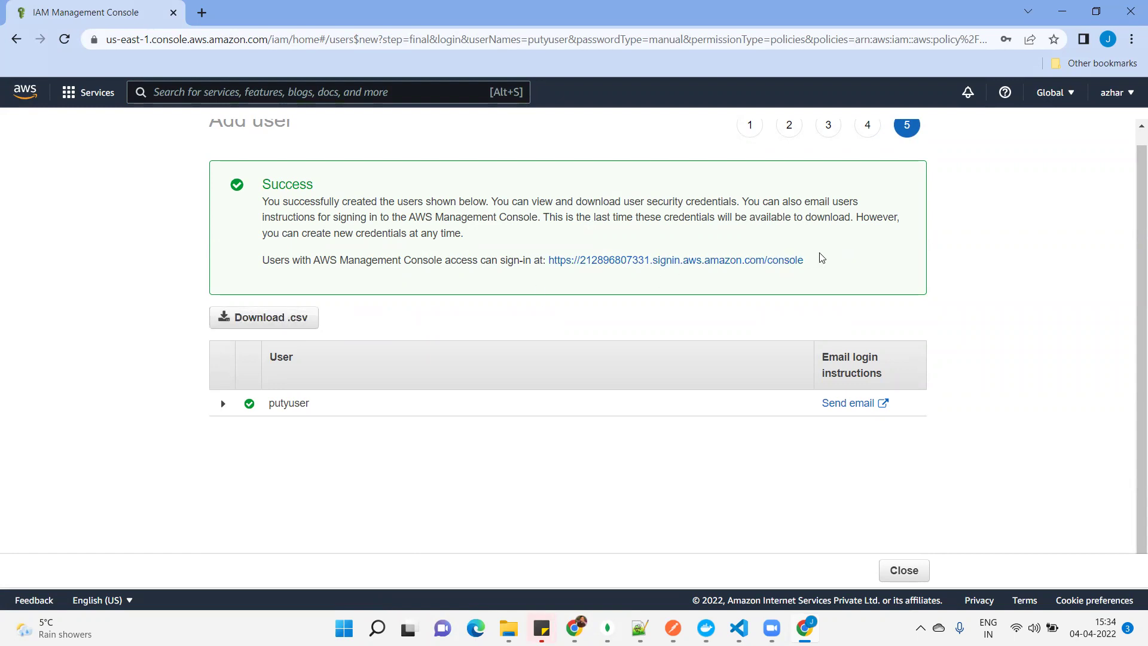
Step: Copy the console sign-in URL for the new user and download the credentials as a .csv file
drag(802, 260, 547, 260)
key(ctrl+c)
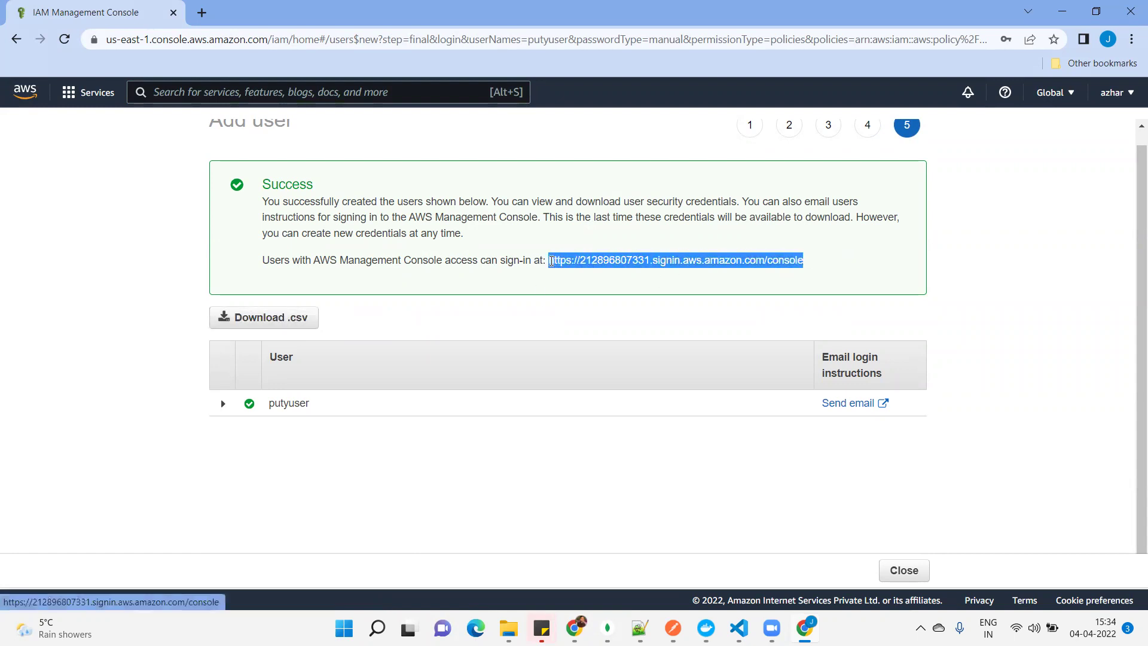
click(270, 316)
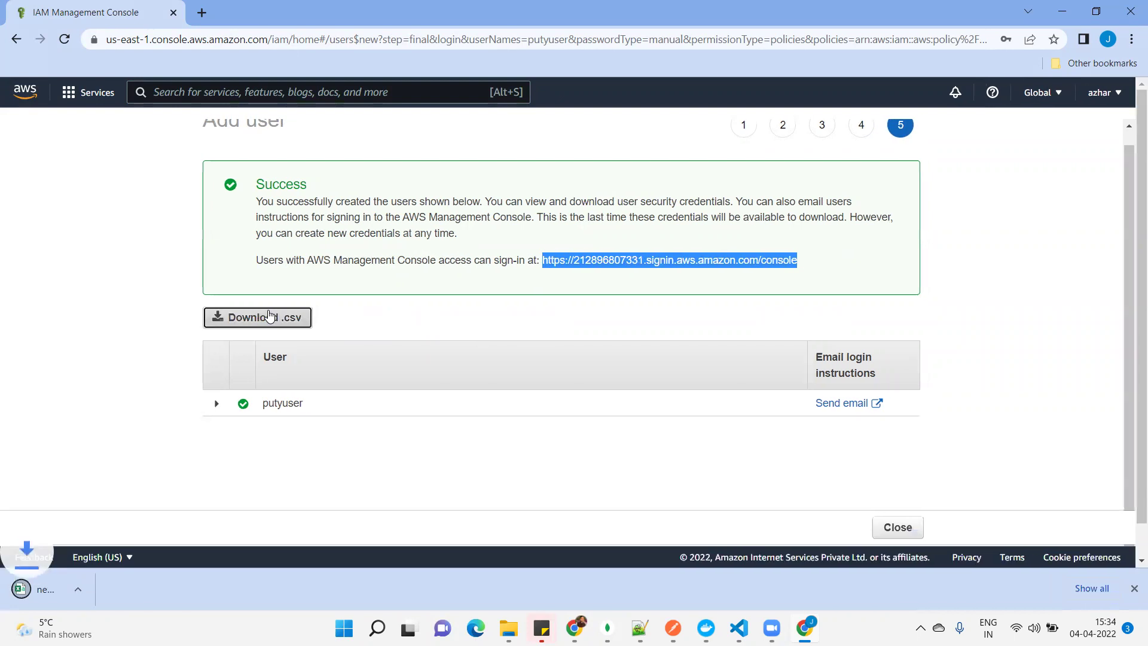
Step: Open the copied console sign-in URL in a new Incognito window
click(1131, 39)
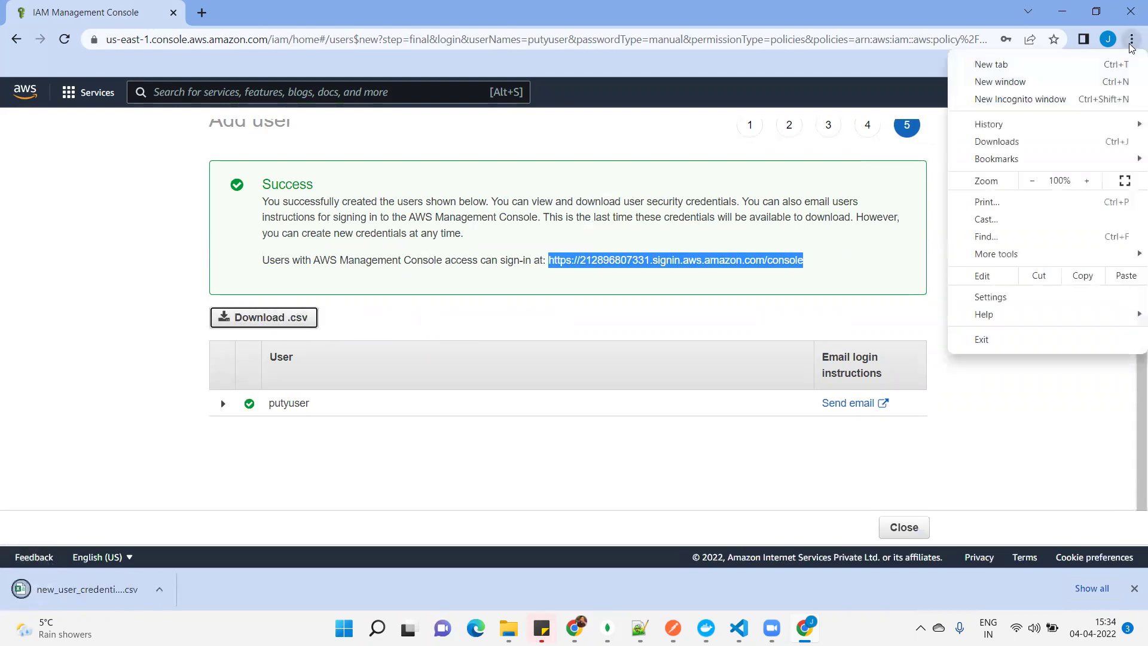
click(1027, 103)
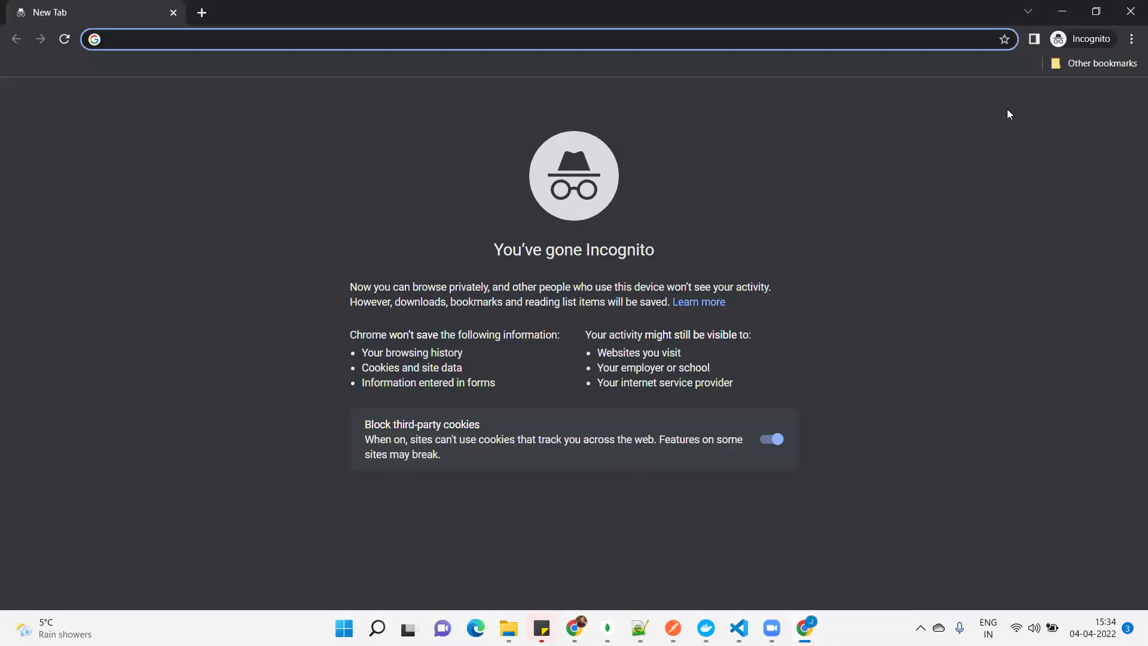
key(ctrl+v)
key(Return)
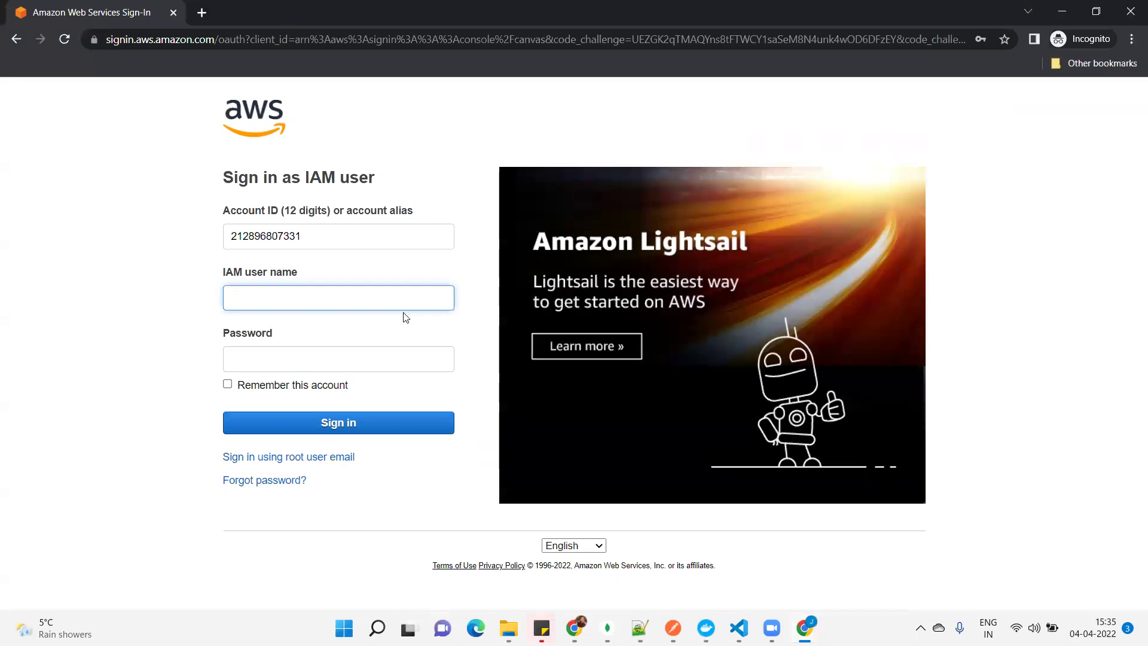
Step: Sign in as IAM user putyuser with the account password and decline the new AWS Console Home offer
key(alt+Tab)
drag(325, 401, 271, 414)
key(ctrl+c)
key(alt+Tab)
click(295, 297)
key(ctrl+v)
click(286, 360)
text(•)
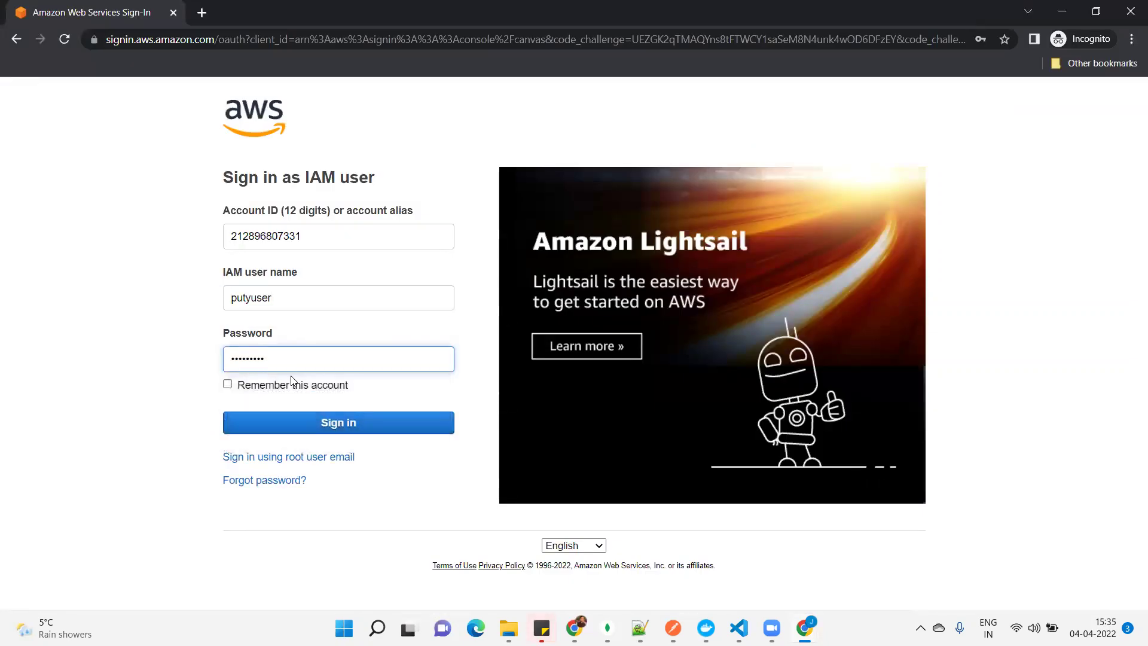
click(305, 421)
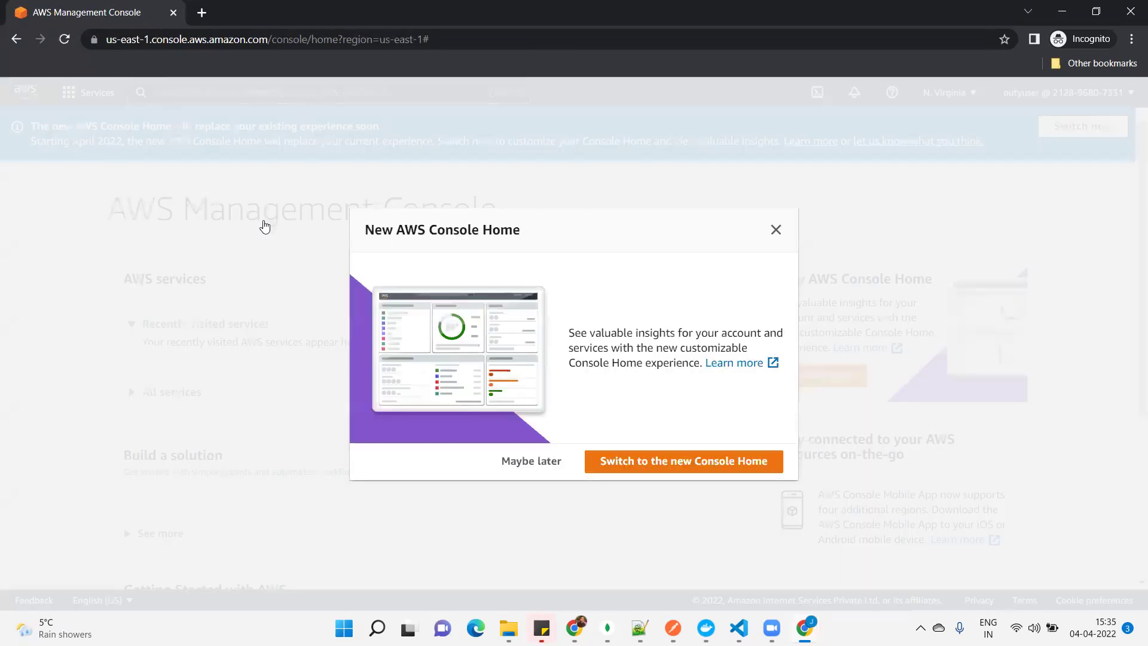
click(530, 461)
click(253, 225)
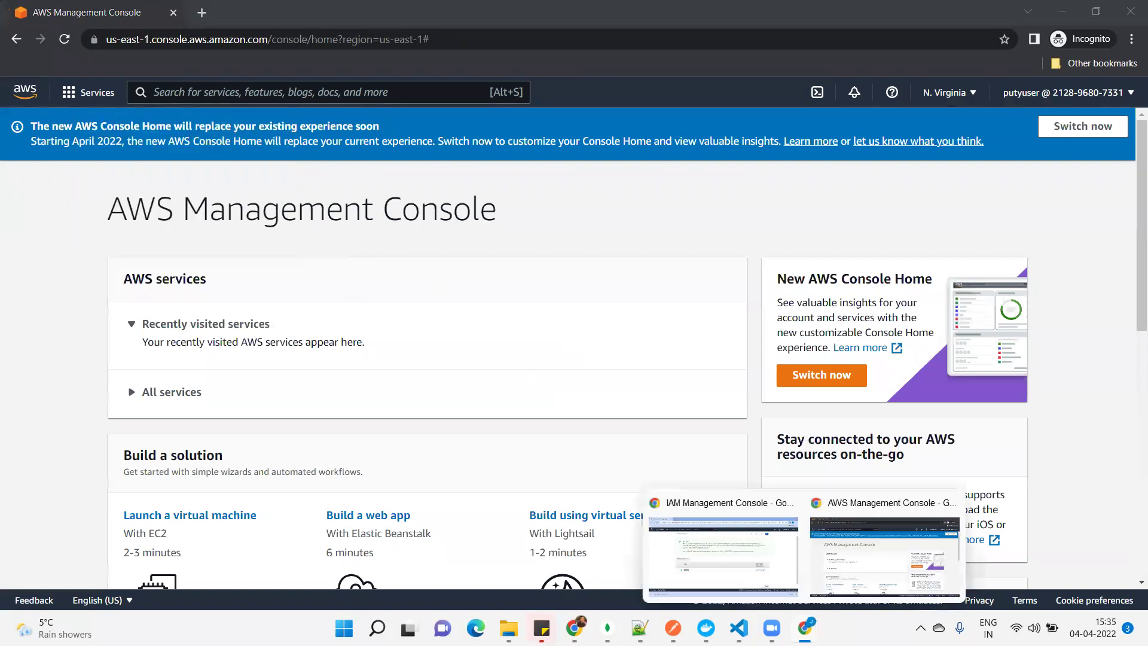
Step: Search for the EC2 service, open its list of running instances, and accept all cookies
click(287, 93)
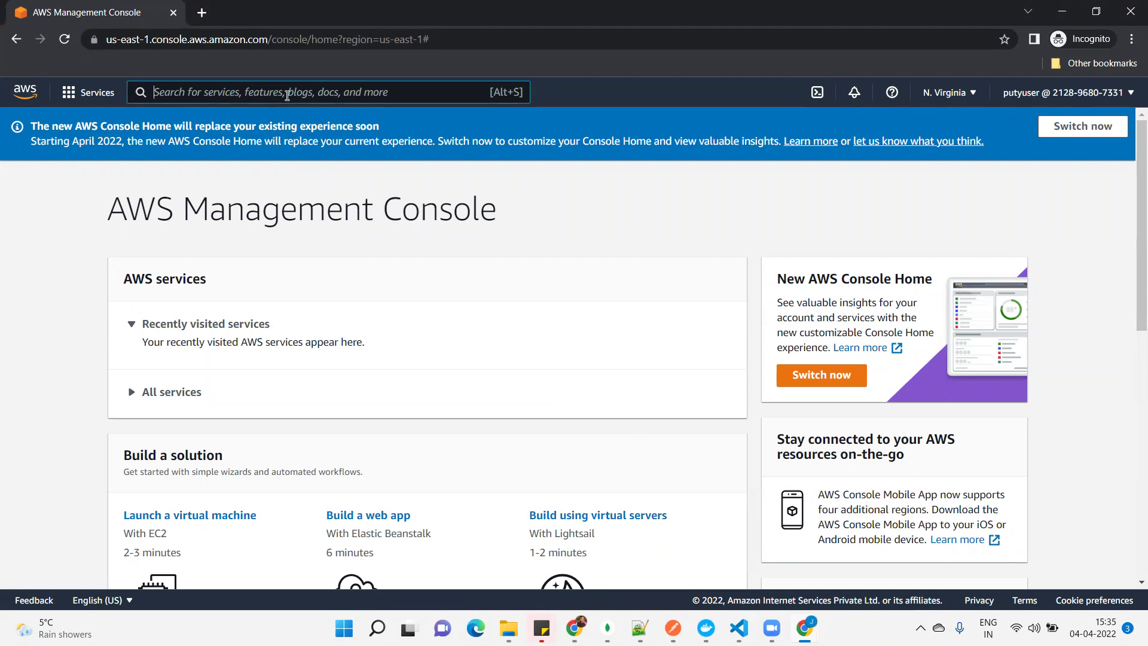
text(ec2)
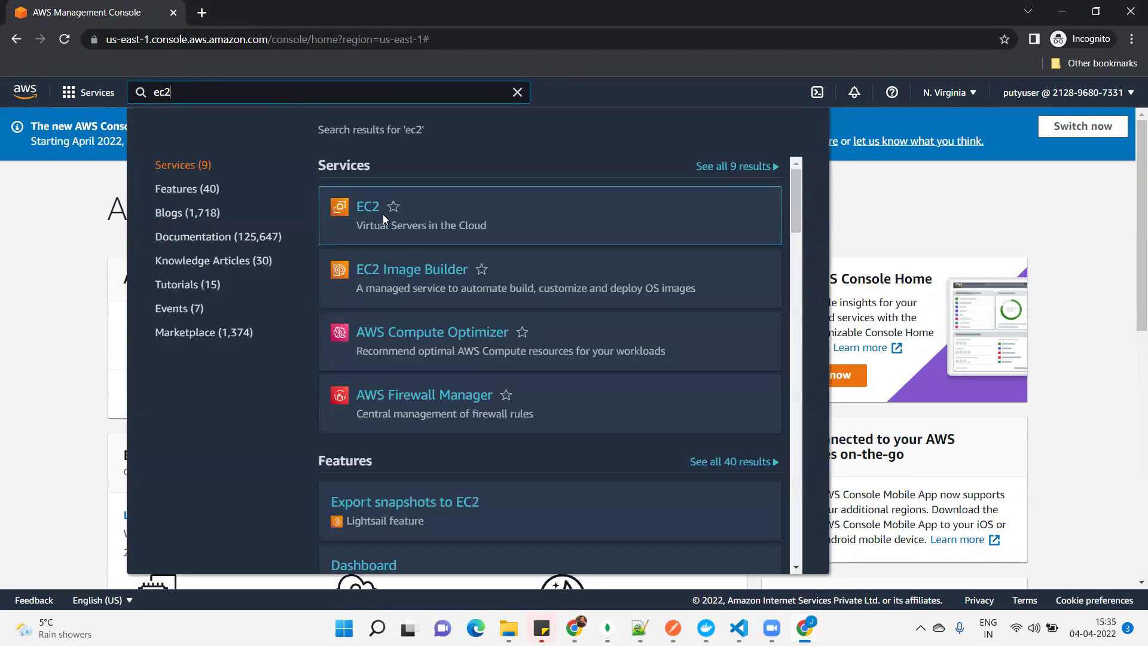
click(369, 210)
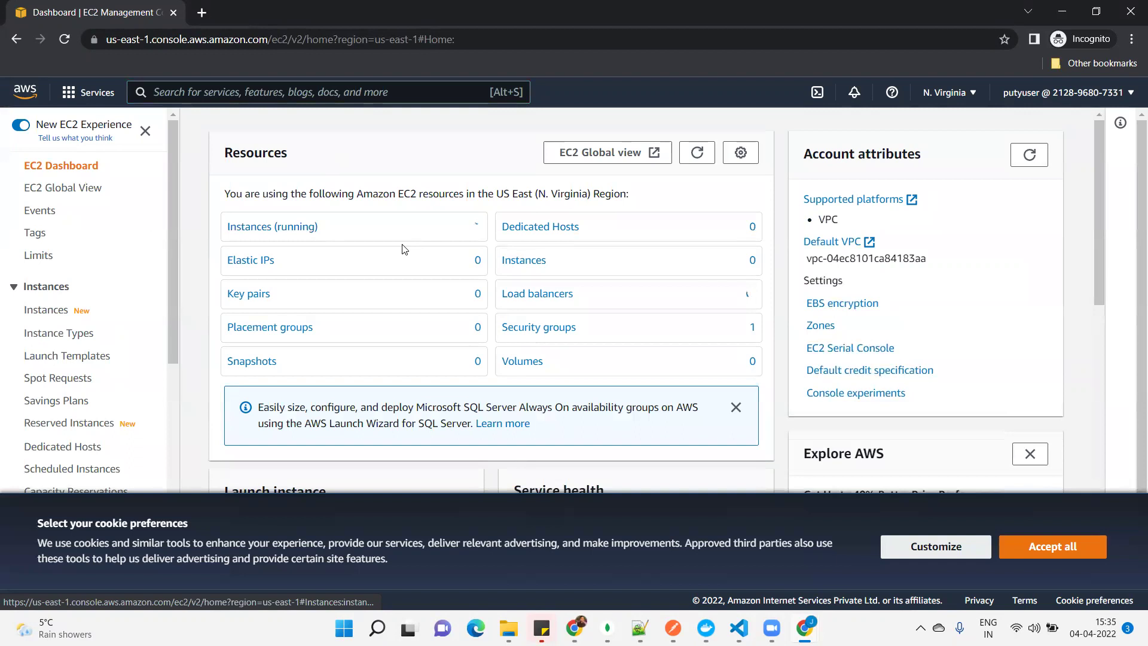
click(286, 230)
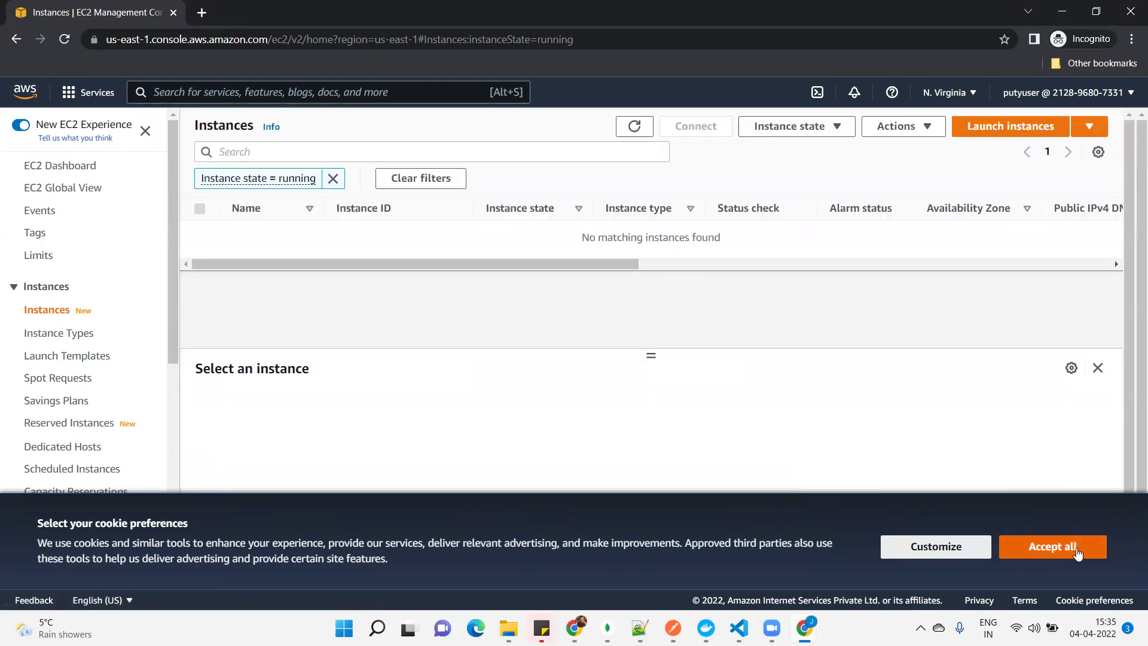
click(1077, 551)
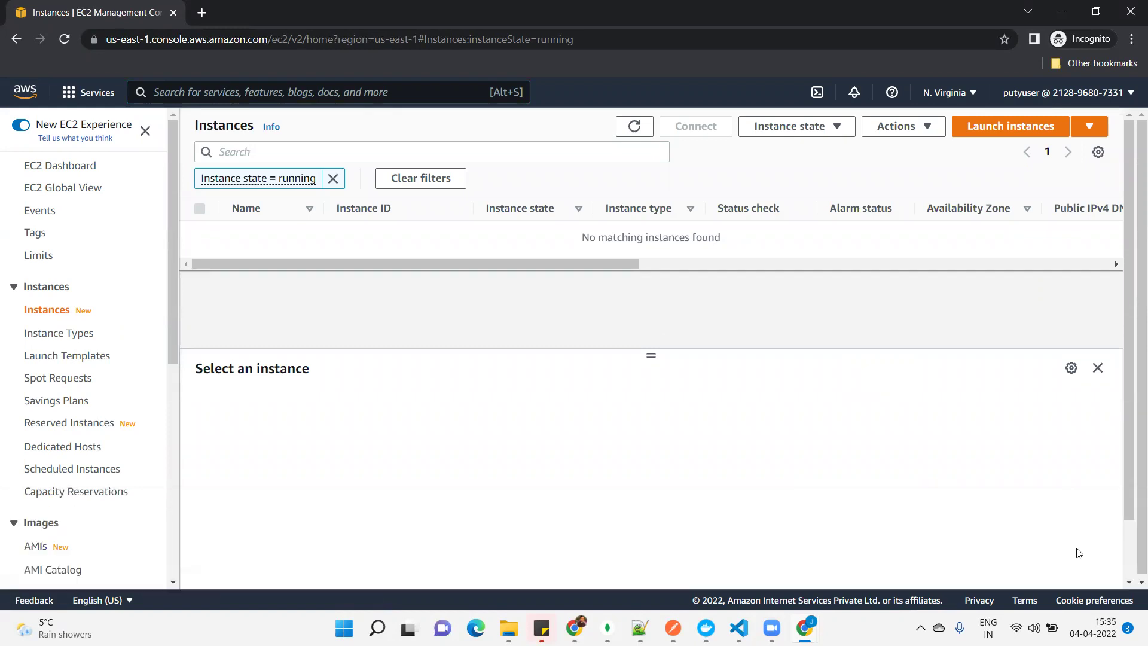
Step: Start launching a new instance and choose the 64-bit (x86) Amazon Linux 2 AMI (HVM) with Kernel 5.10
click(1003, 128)
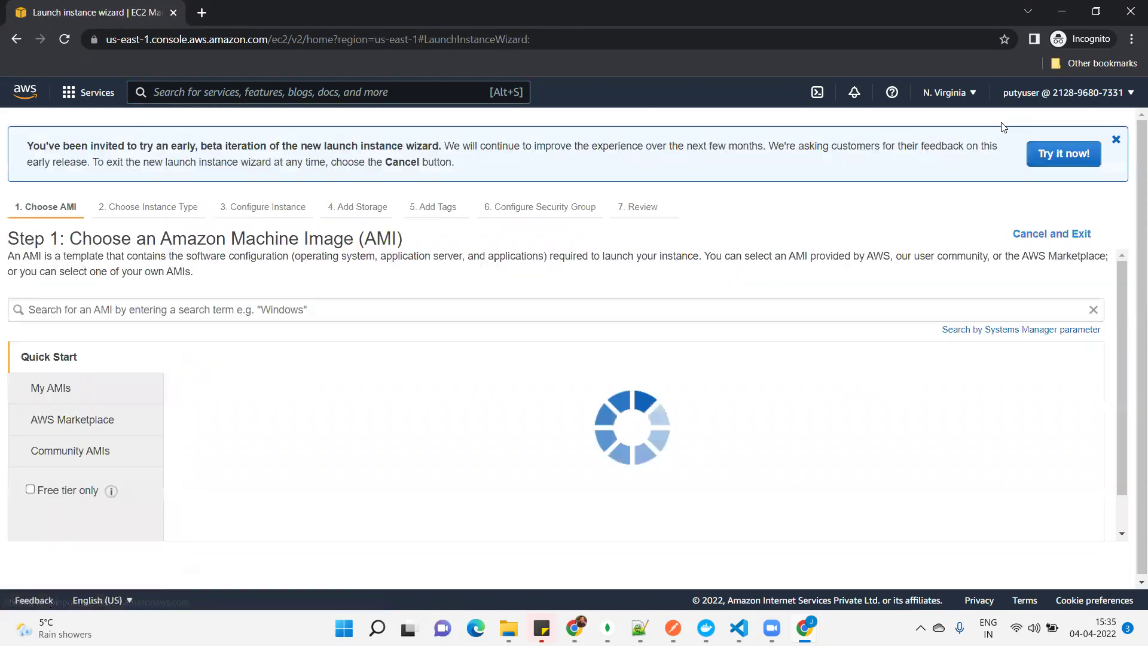
drag(261, 392, 385, 387)
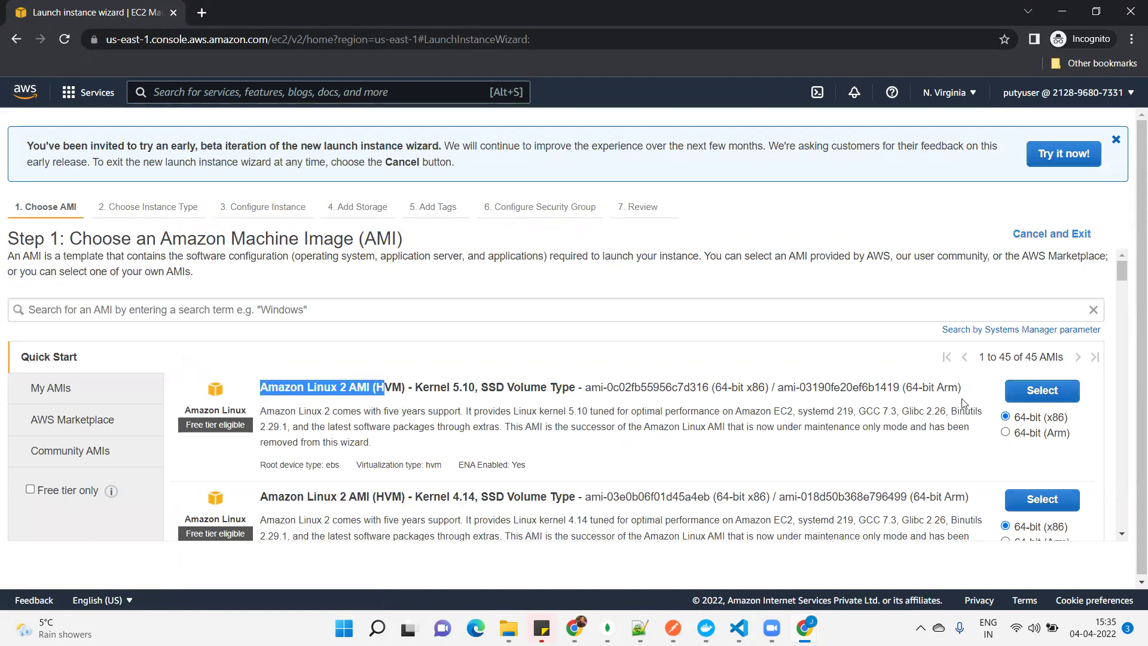
click(199, 425)
scroll(251, 438, down, 3)
scroll(248, 436, up, 3)
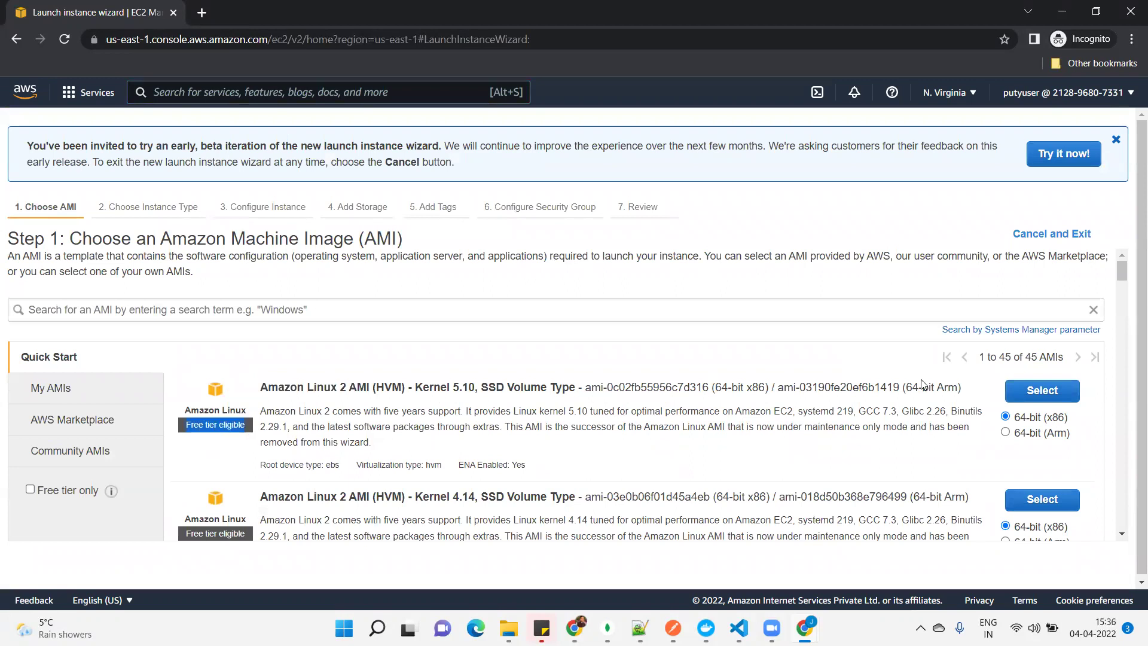
click(1038, 391)
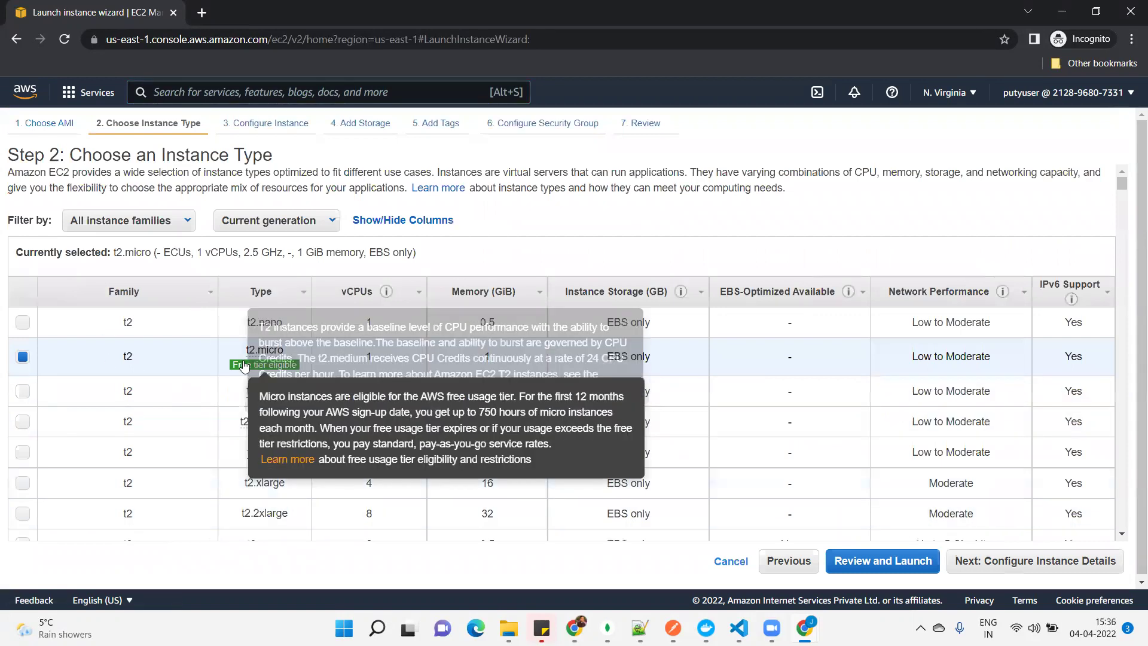
Step: Use the t2.micro instance type and accept the default instance details, storage and tags, continuing to the security group configuration
drag(244, 352, 285, 373)
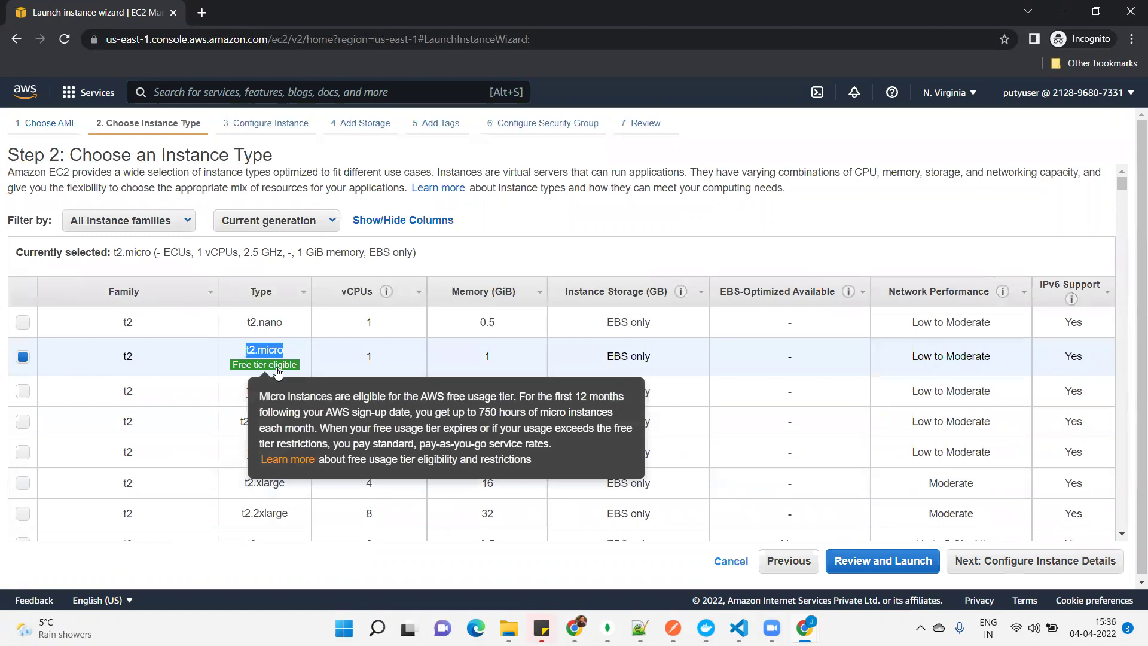
scroll(276, 372, down, 1)
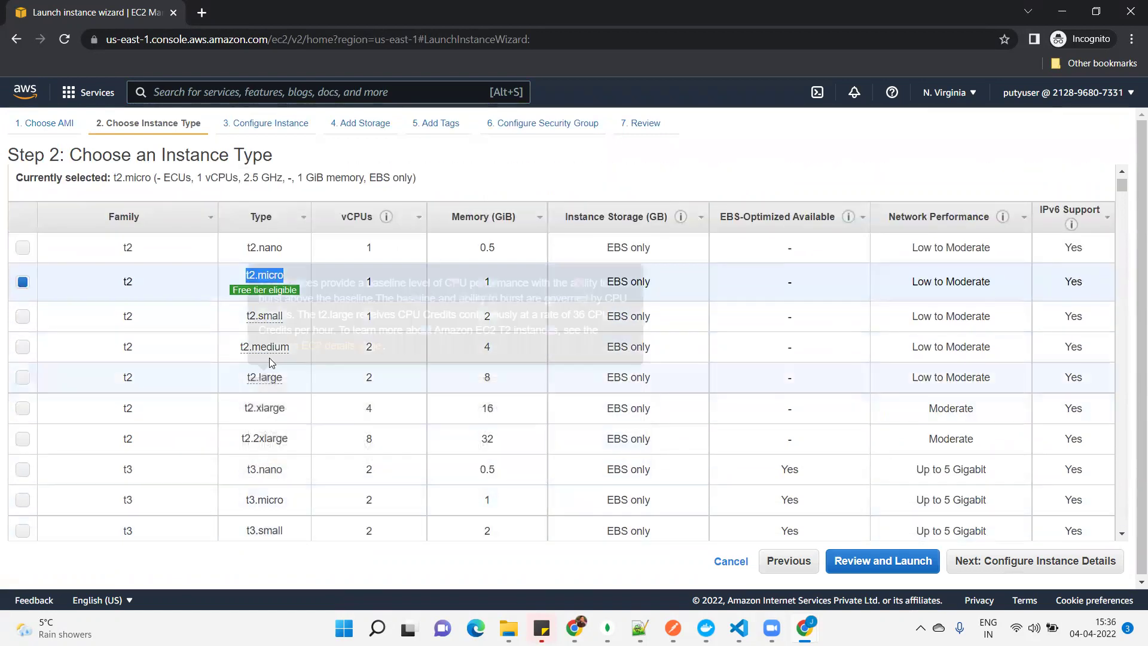
click(1021, 558)
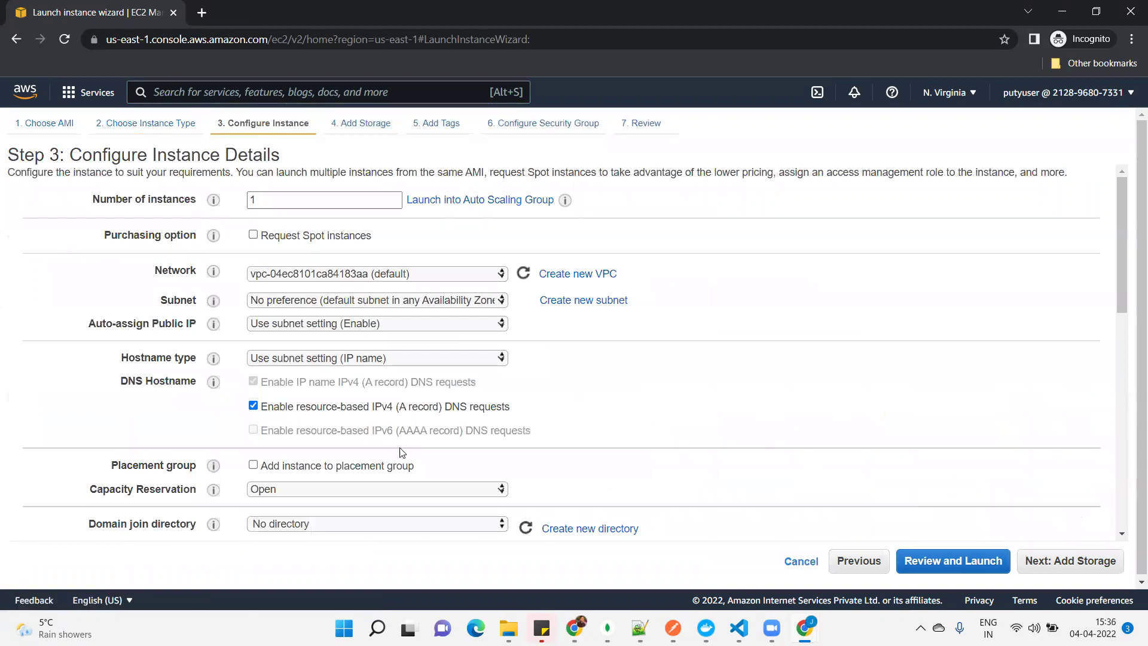
click(1060, 560)
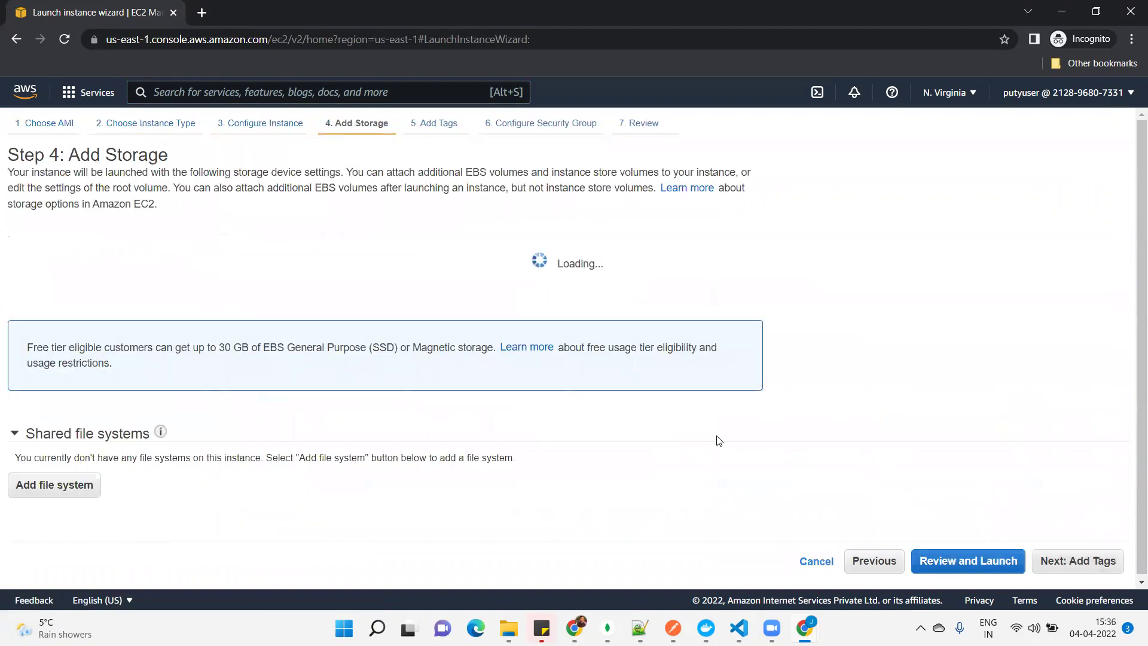
click(1062, 560)
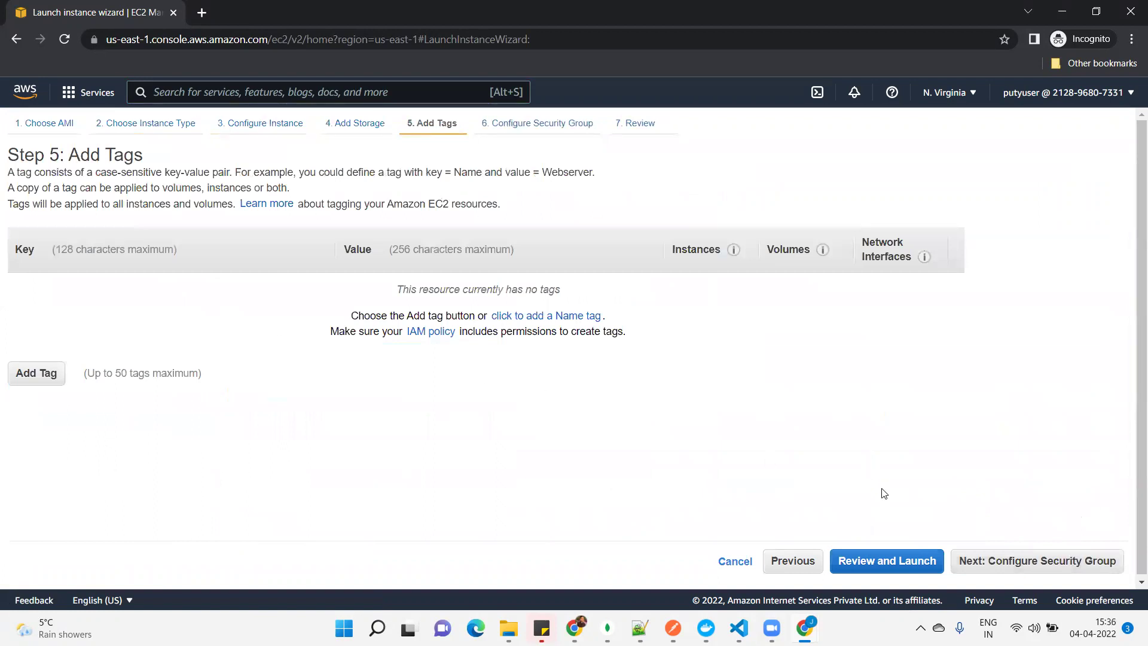
click(1021, 561)
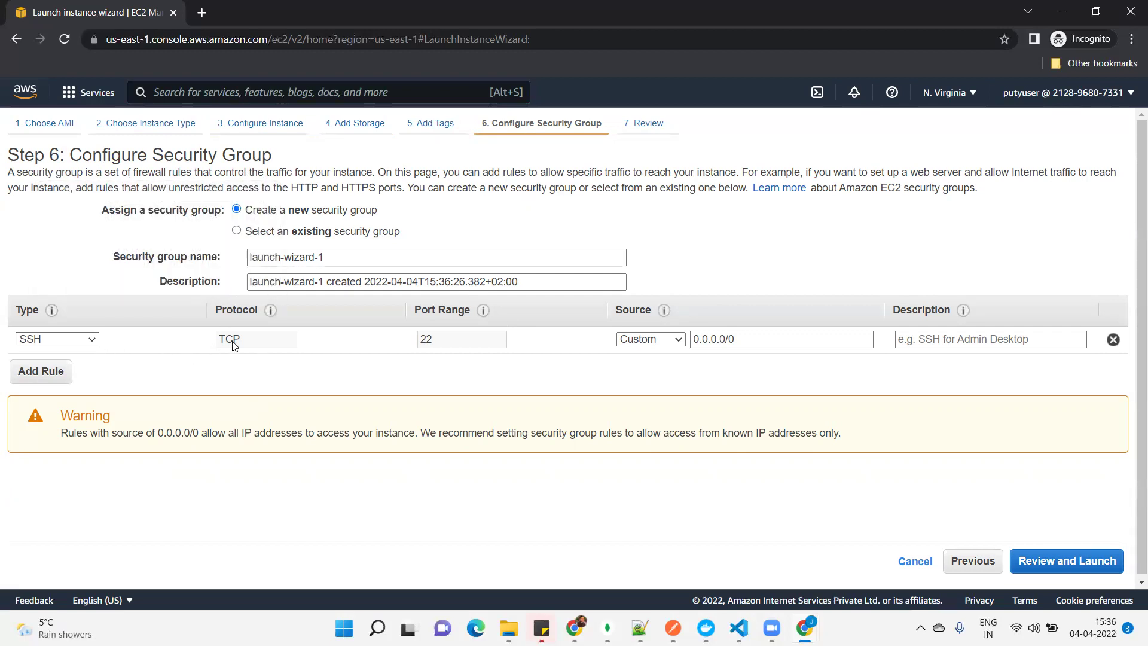
Step: Set the source of the SSH rule on port 22 to Anywhere
drag(454, 341, 416, 344)
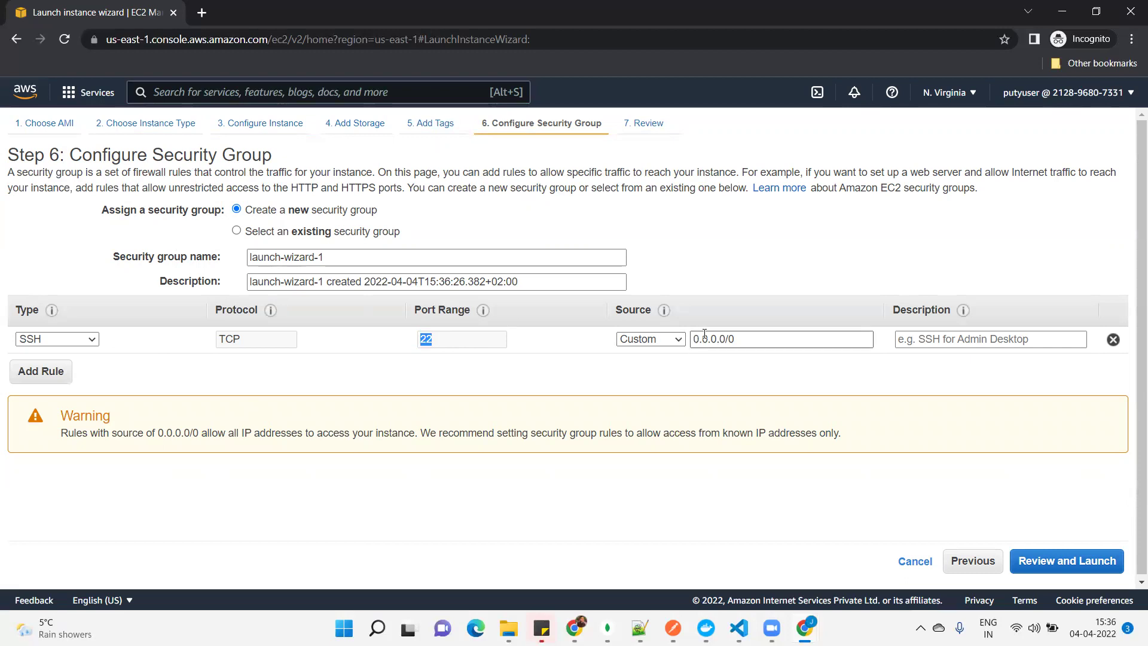
click(673, 339)
click(653, 382)
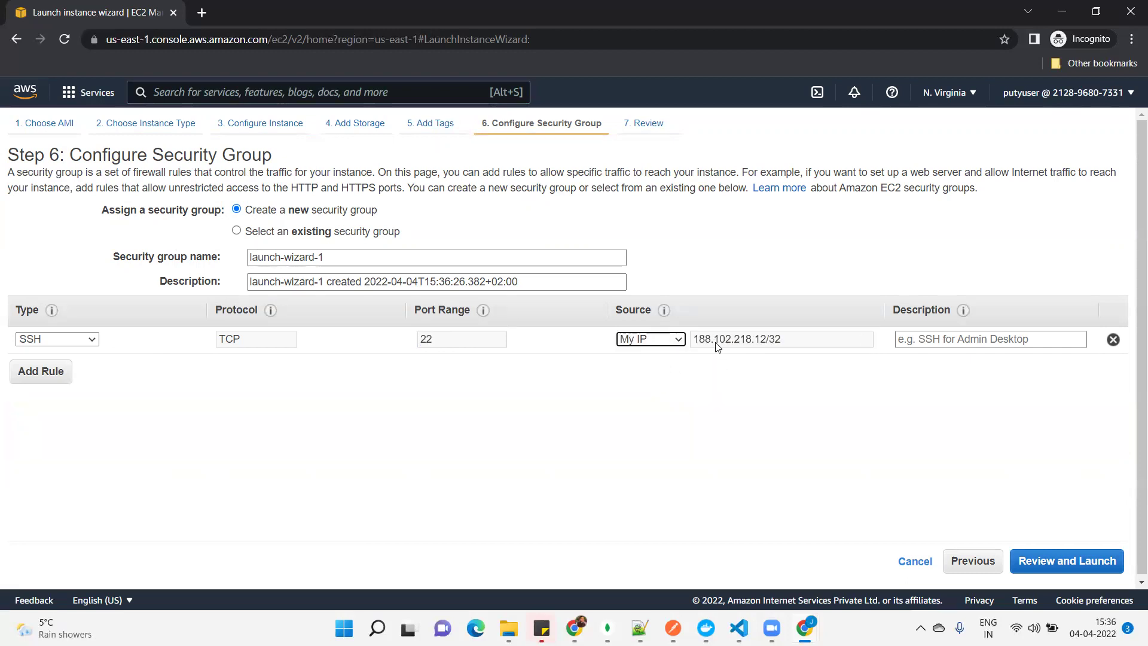
click(675, 340)
click(647, 366)
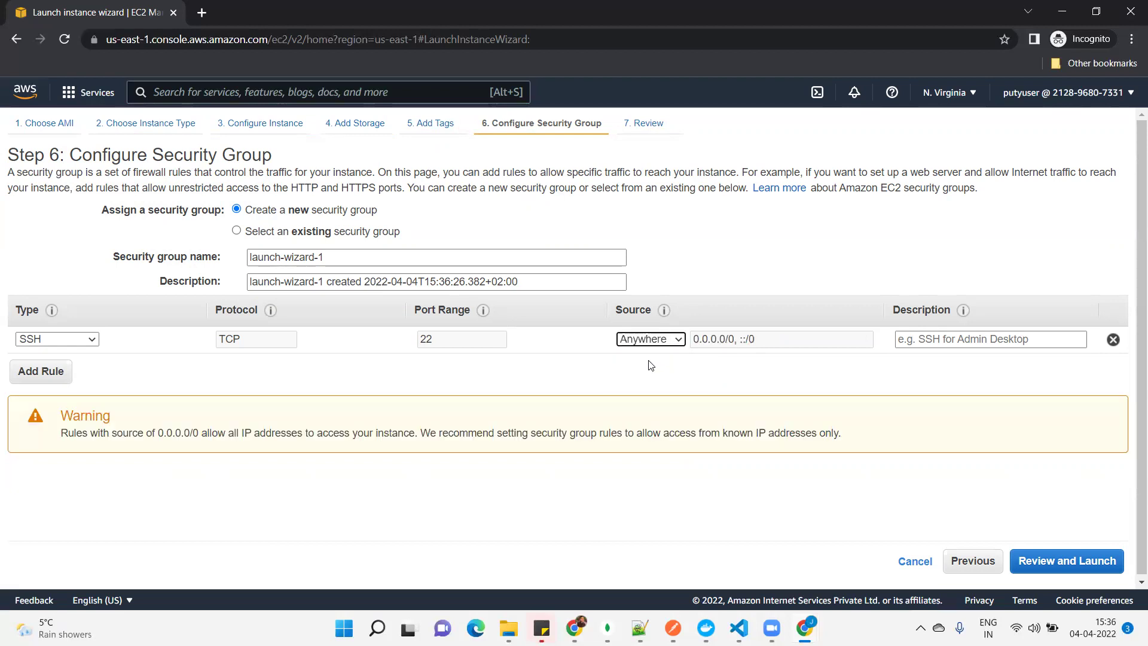
drag(60, 416, 193, 450)
click(278, 449)
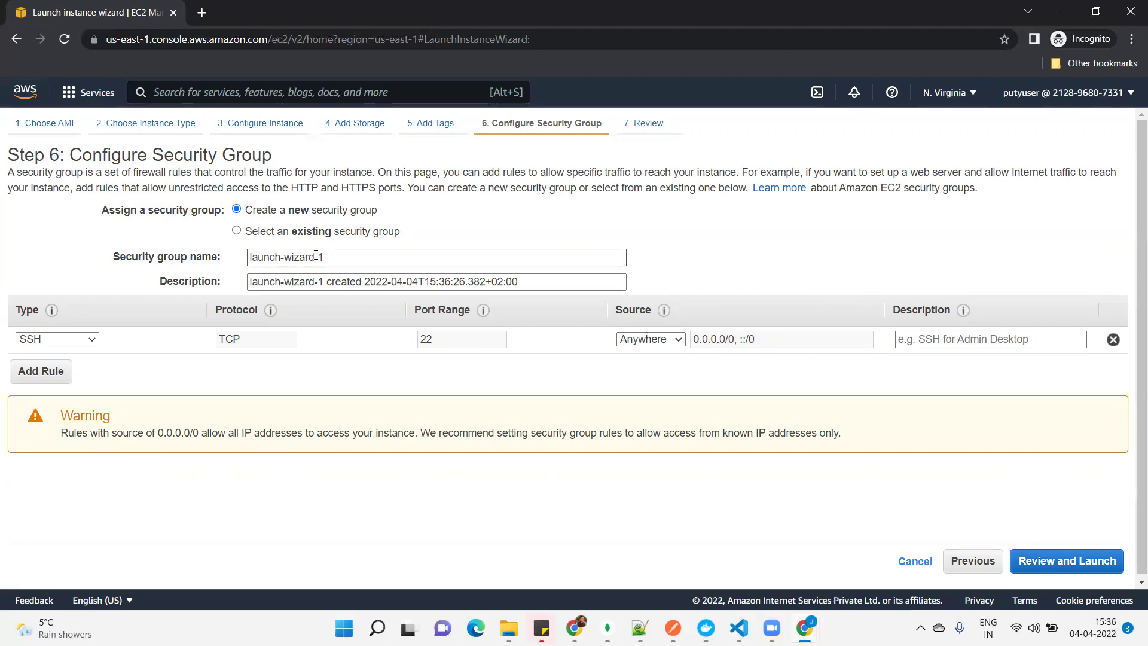
Step: Name the new security group putty-sg-1 and replace launch-wizard-1 in its description with the same name
drag(316, 256, 233, 263)
text(putty-sg)
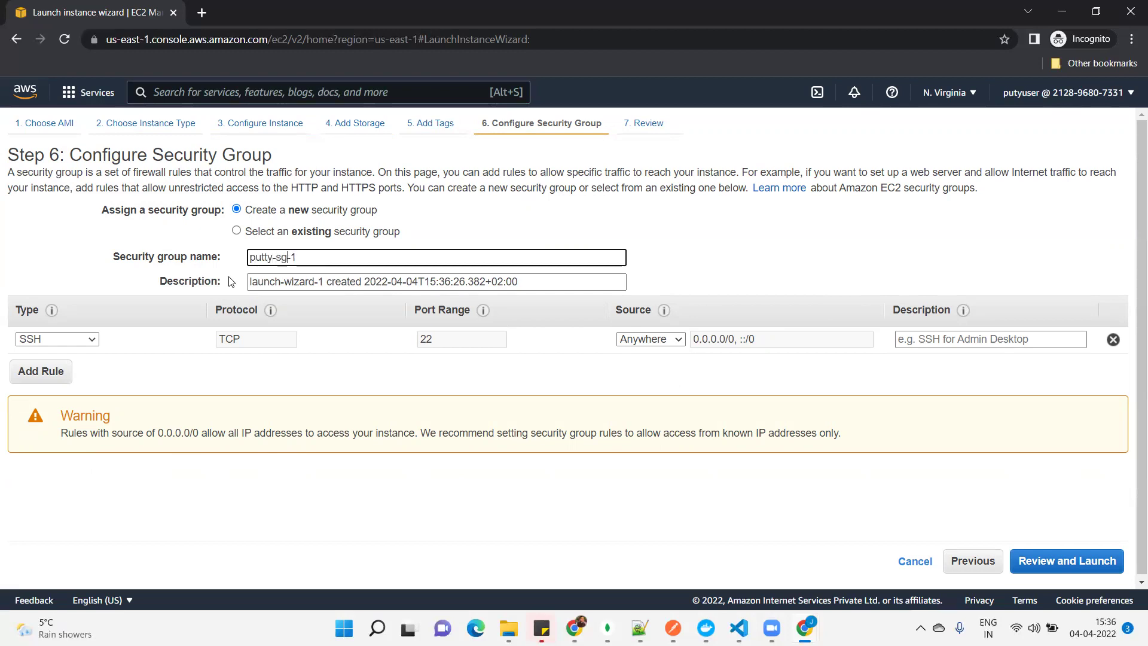
key(ctrl+a)
key(ctrl+c)
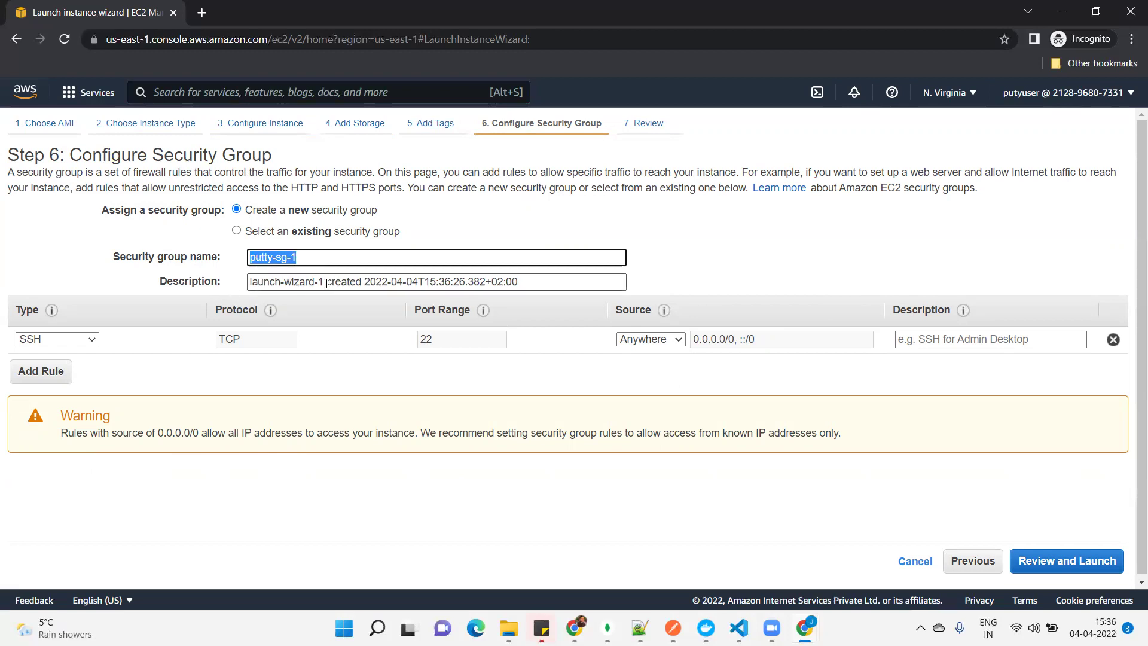
drag(323, 282, 248, 282)
key(ctrl+v)
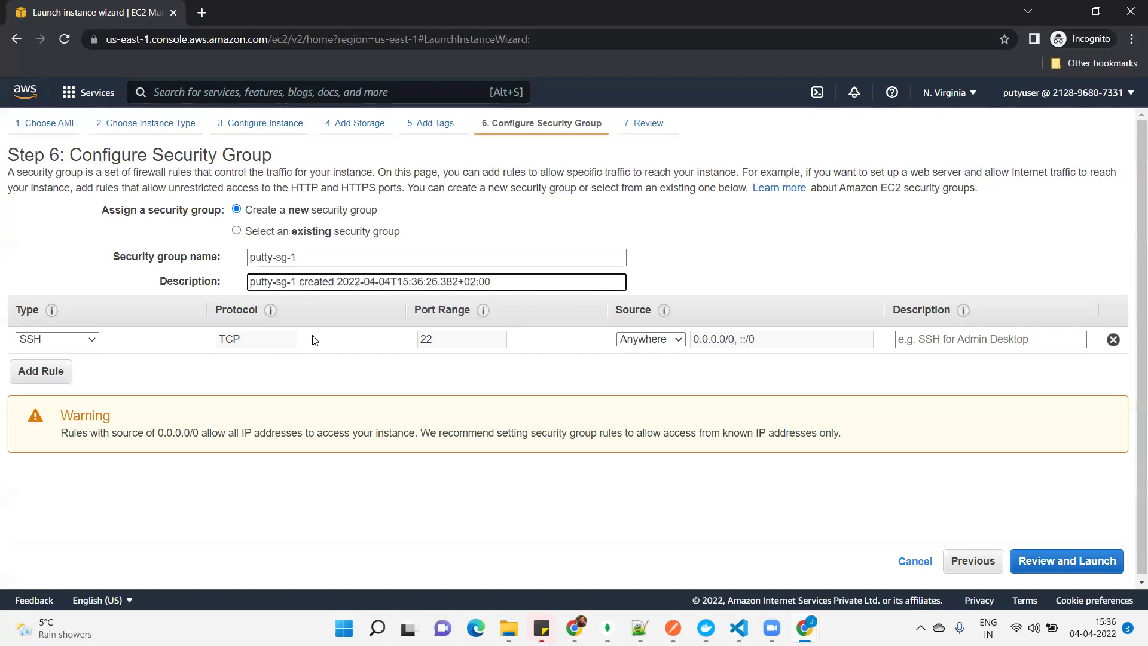
Step: Review the instance launch settings and proceed with the launch to the key pair selection
click(1070, 569)
scroll(530, 381, down, 3)
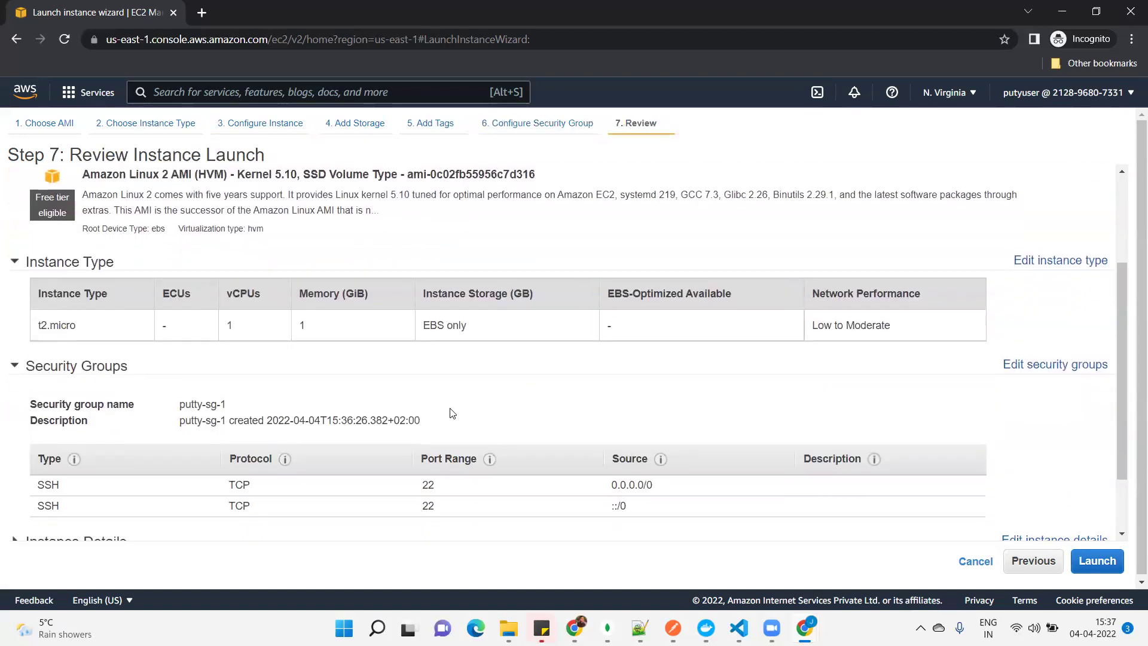
click(1088, 565)
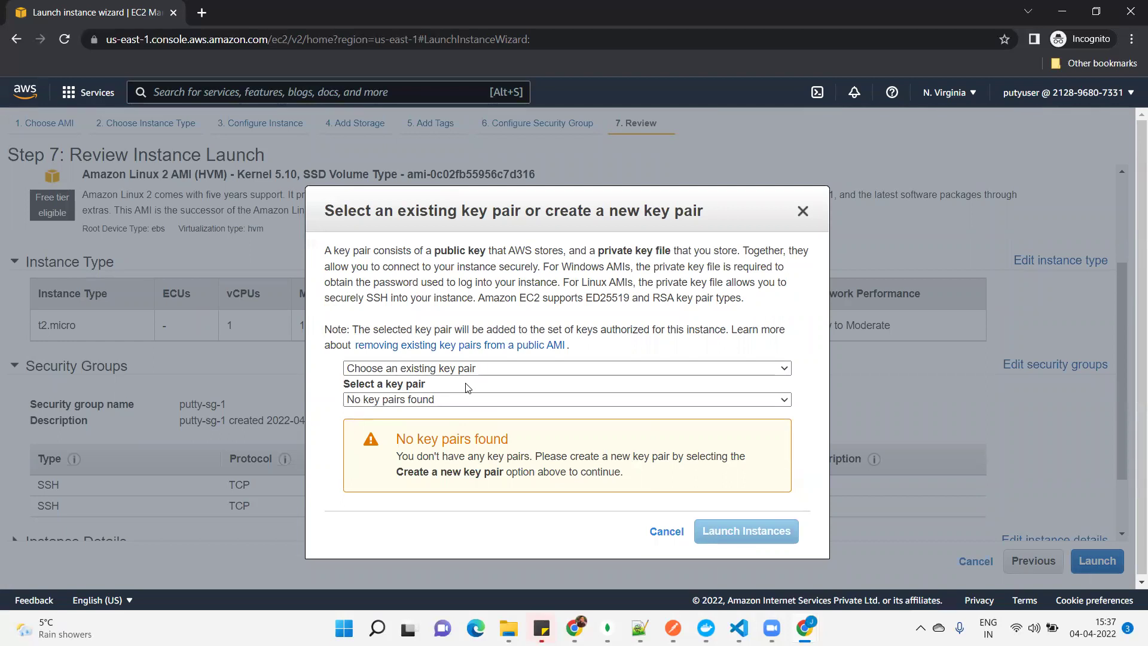
mouse_move(631, 626)
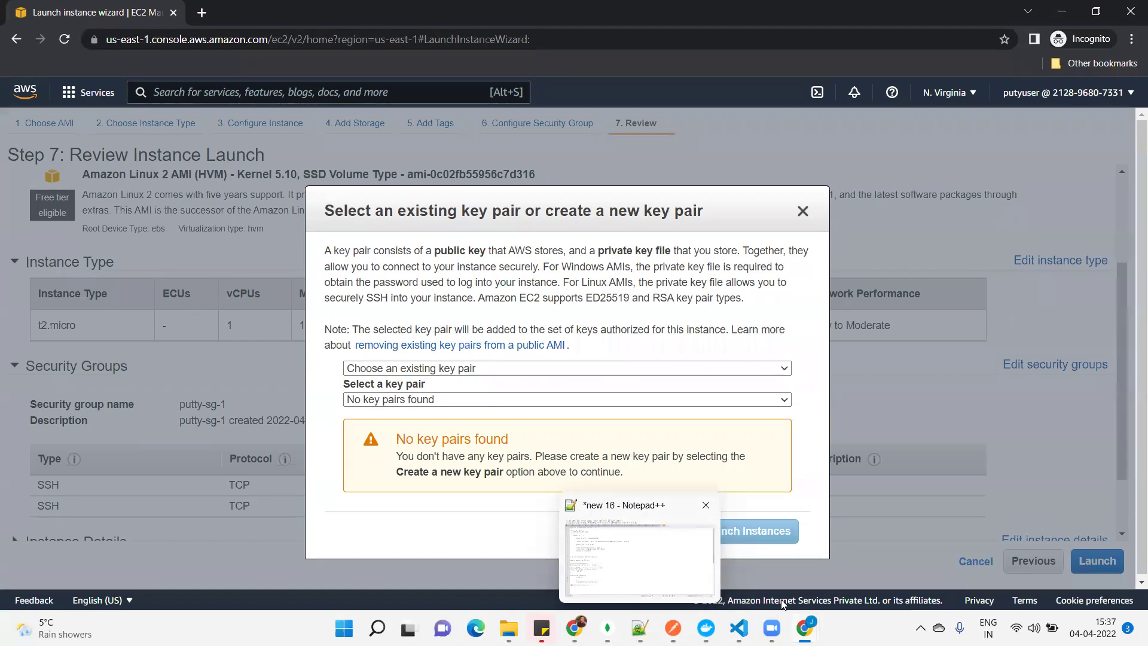
mouse_move(852, 132)
mouse_down()
mouse_move(879, 320)
mouse_move(867, 135)
mouse_up()
mouse_move(861, 181)
mouse_down()
mouse_move(895, 199)
mouse_move(848, 180)
mouse_move(881, 163)
mouse_move(907, 192)
mouse_up()
drag(923, 154, 957, 189)
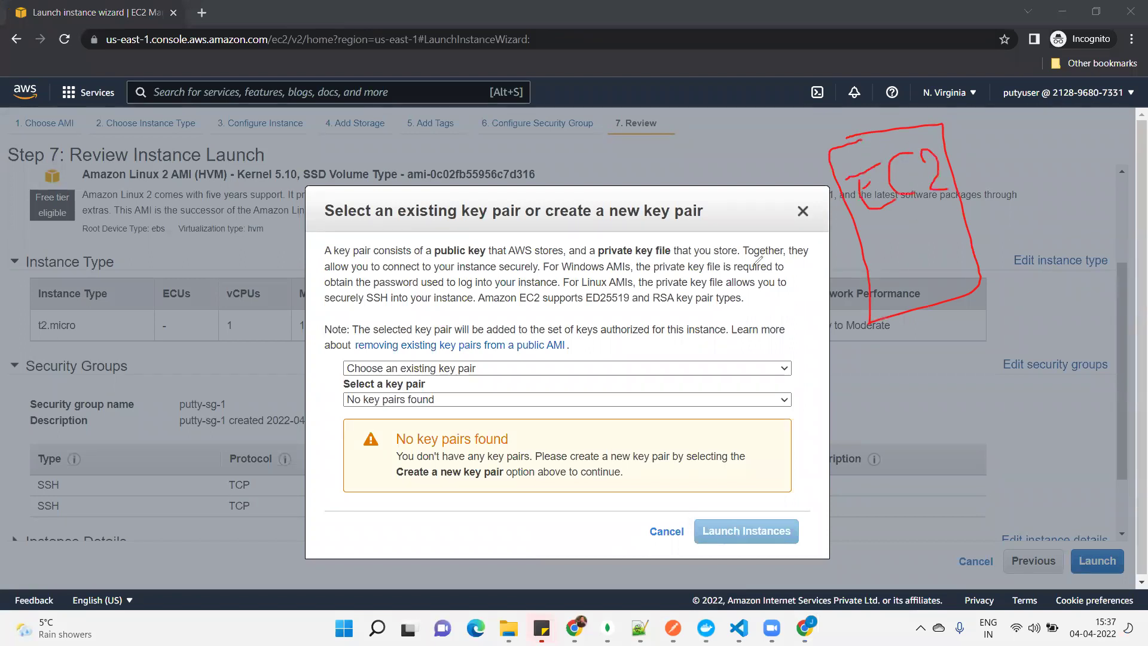
mouse_move(129, 145)
mouse_down()
mouse_move(191, 127)
mouse_move(107, 119)
mouse_move(133, 155)
mouse_up()
drag(147, 212, 337, 157)
mouse_move(424, 157)
mouse_down()
mouse_move(816, 193)
mouse_move(789, 178)
mouse_move(824, 212)
mouse_up()
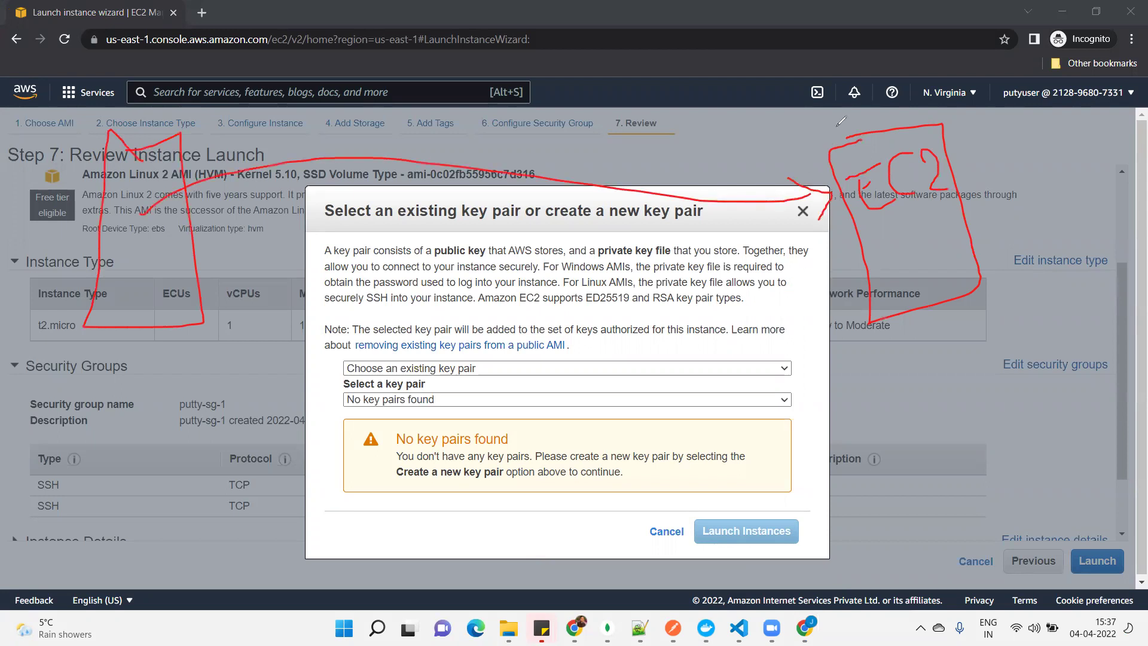
mouse_move(804, 127)
mouse_down()
mouse_move(792, 158)
mouse_move(830, 125)
mouse_up()
mouse_move(685, 193)
mouse_down()
mouse_move(834, 187)
mouse_move(818, 217)
mouse_up()
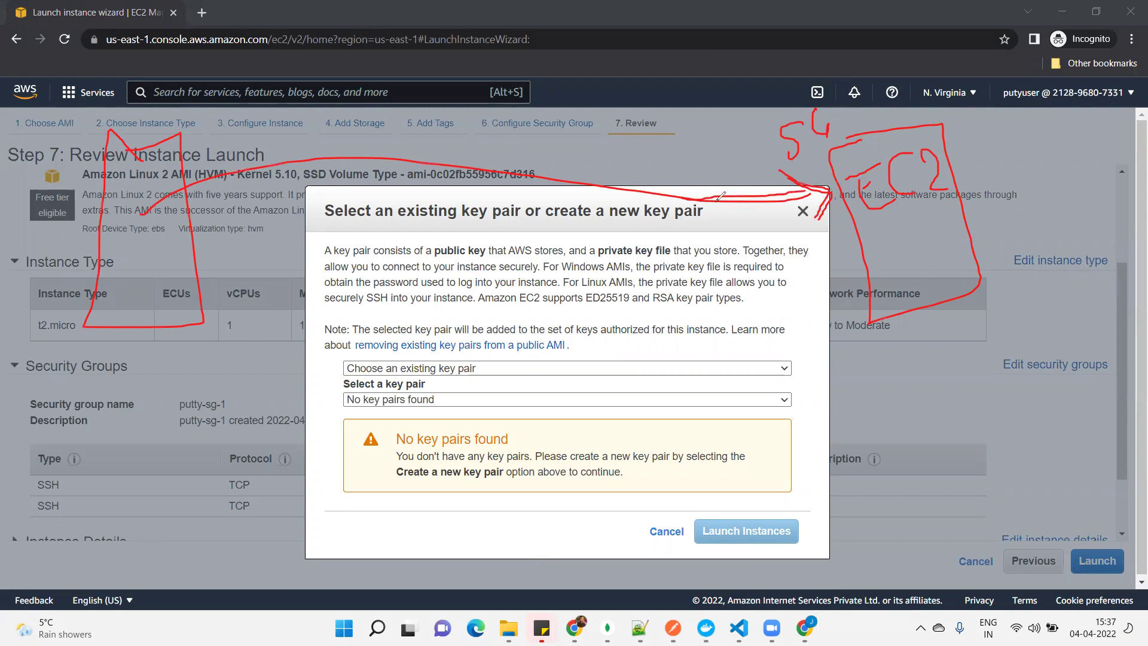
mouse_move(739, 368)
mouse_down()
mouse_move(818, 252)
mouse_move(825, 305)
mouse_up()
drag(818, 252, 801, 320)
drag(777, 275, 851, 321)
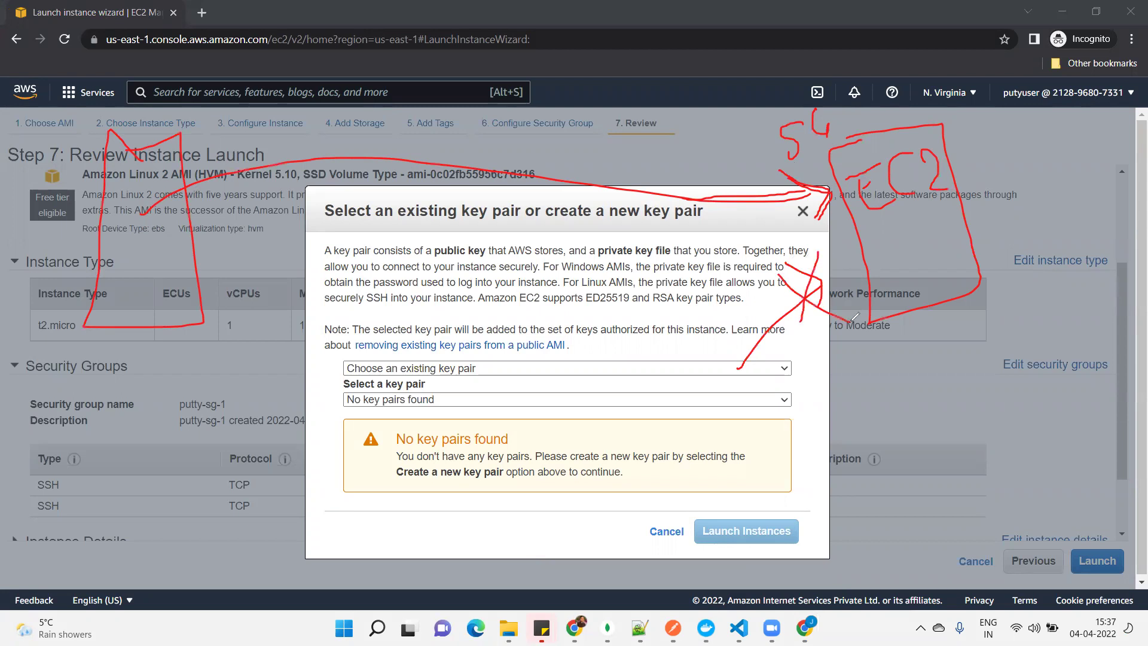
mouse_move(181, 422)
mouse_down()
mouse_move(392, 299)
mouse_move(817, 242)
mouse_move(834, 251)
mouse_move(820, 312)
mouse_up()
mouse_move(440, 520)
mouse_down()
mouse_move(771, 390)
mouse_move(807, 336)
mouse_up()
mouse_move(765, 344)
mouse_down()
mouse_move(826, 335)
mouse_move(828, 383)
mouse_up()
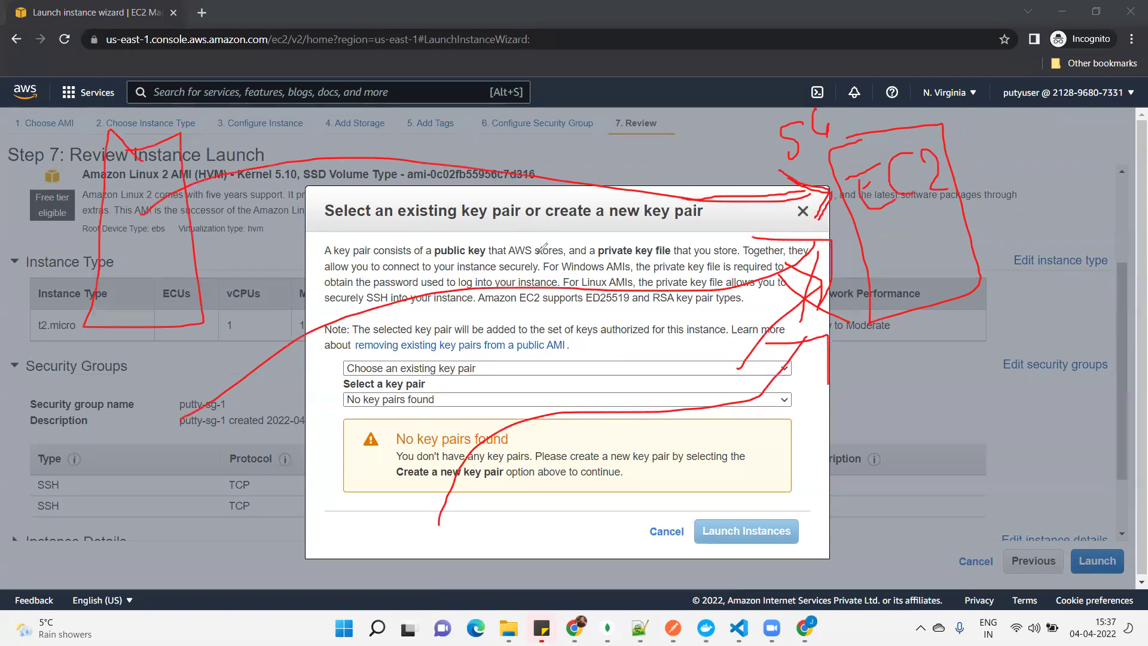
mouse_move(327, 122)
mouse_down()
mouse_move(372, 146)
mouse_move(390, 123)
mouse_move(413, 181)
mouse_up()
mouse_move(309, 135)
mouse_down()
mouse_move(463, 170)
mouse_move(296, 117)
mouse_move(323, 140)
mouse_up()
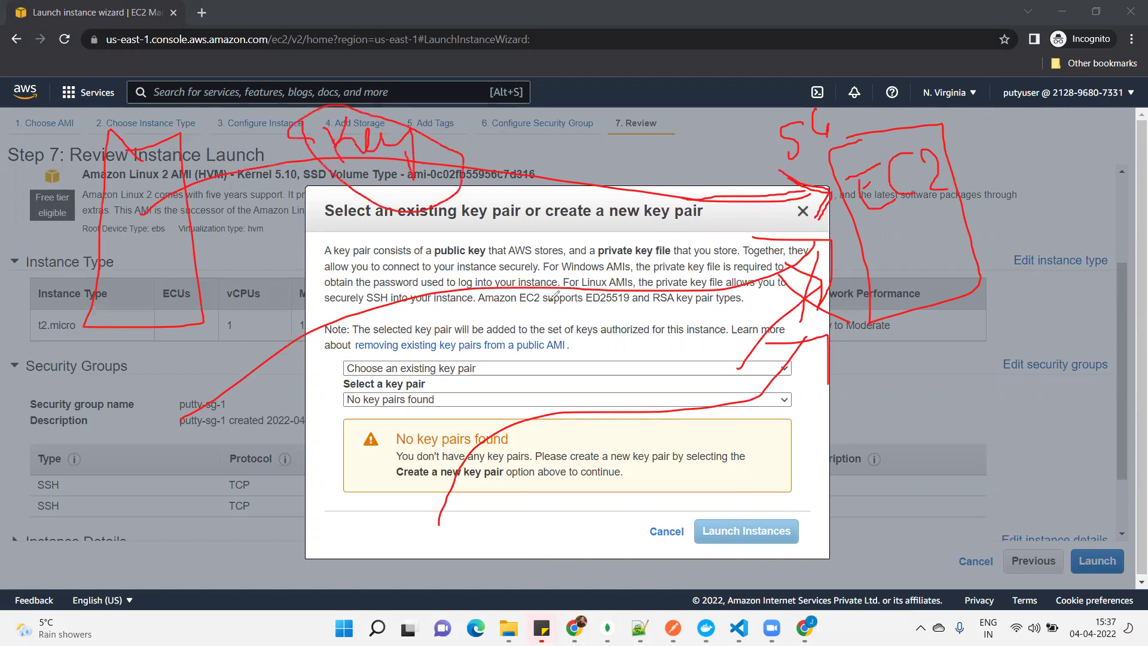
mouse_move(339, 324)
mouse_down()
mouse_move(547, 347)
mouse_move(436, 325)
mouse_up()
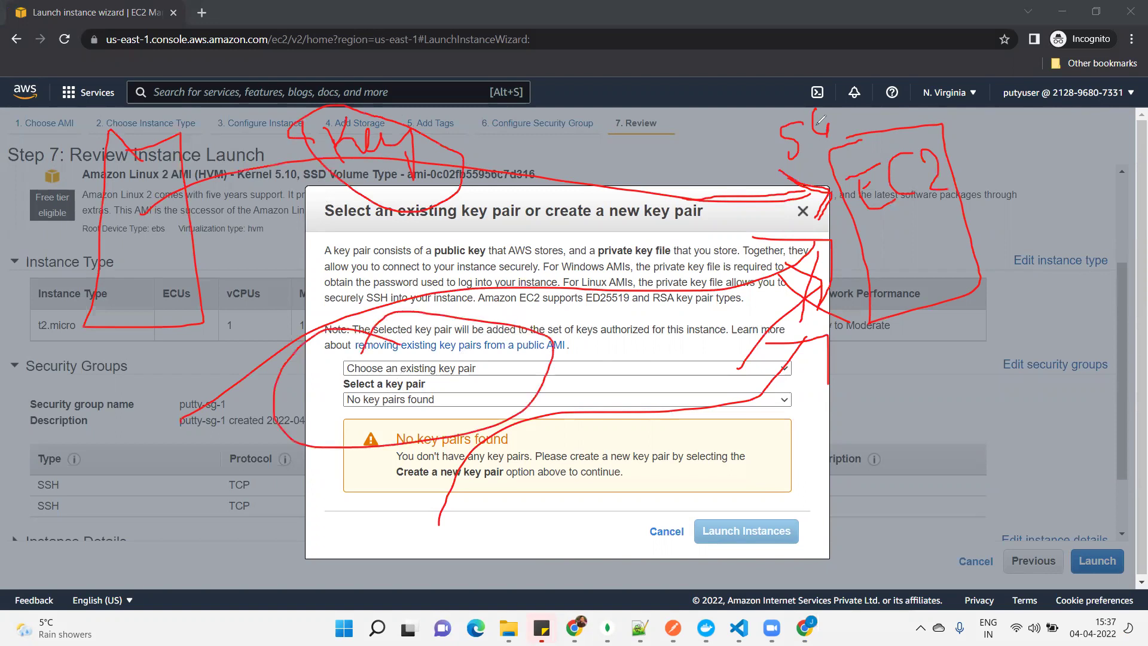
key(e)
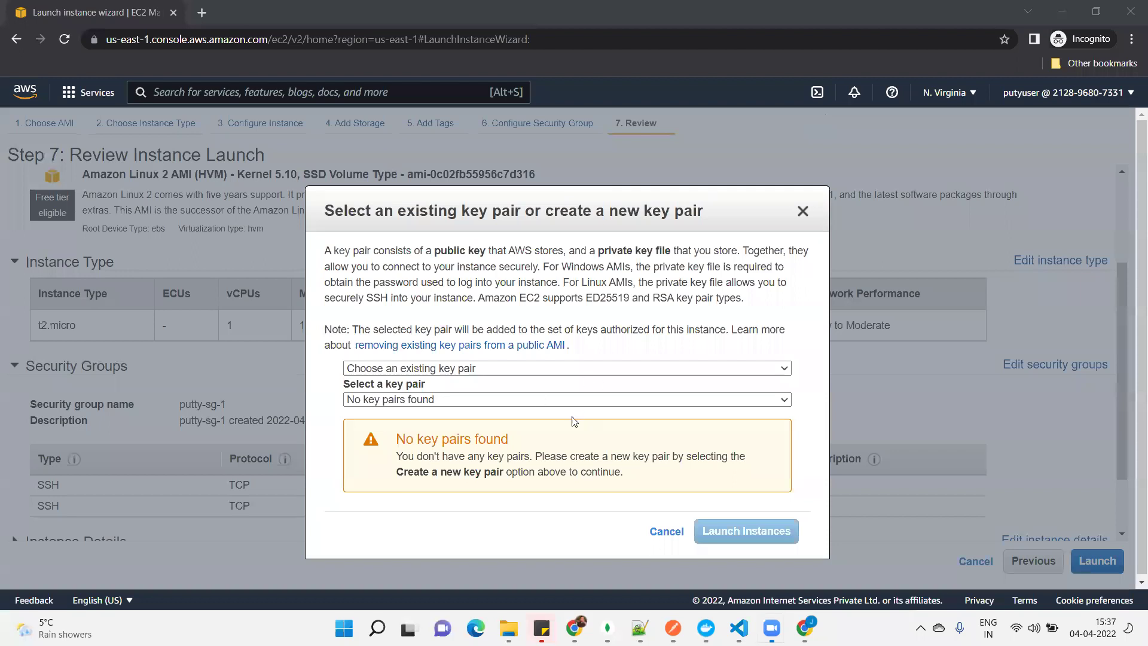
Step: Create a new RSA key pair named putty-ssh and download its private key file
click(545, 367)
click(399, 397)
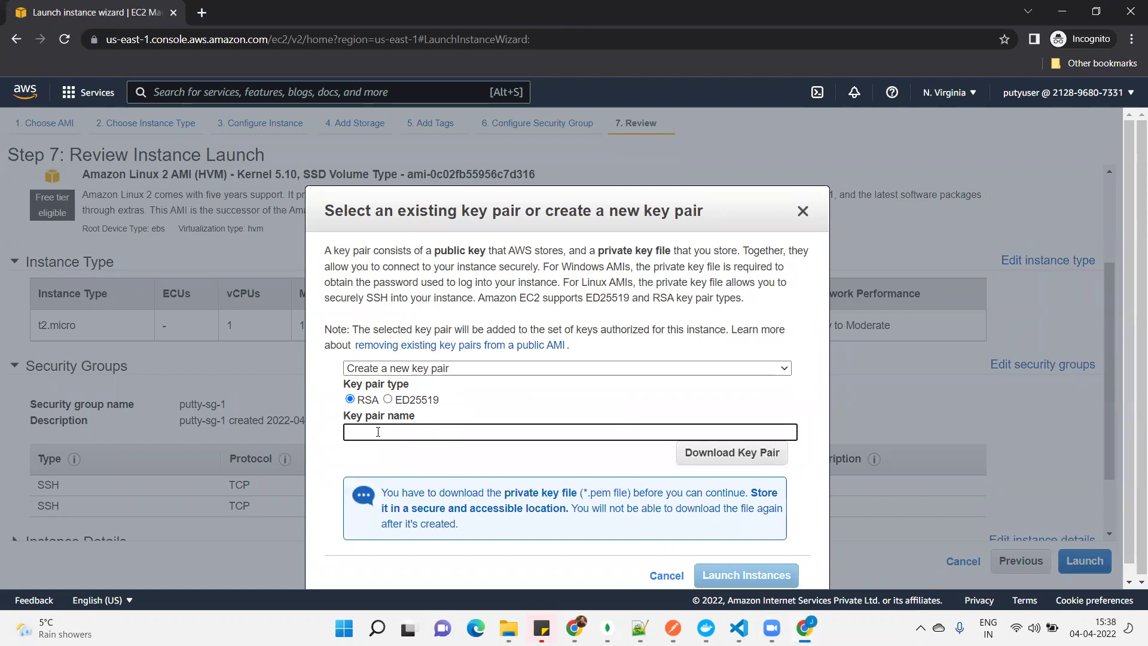
text(putt)
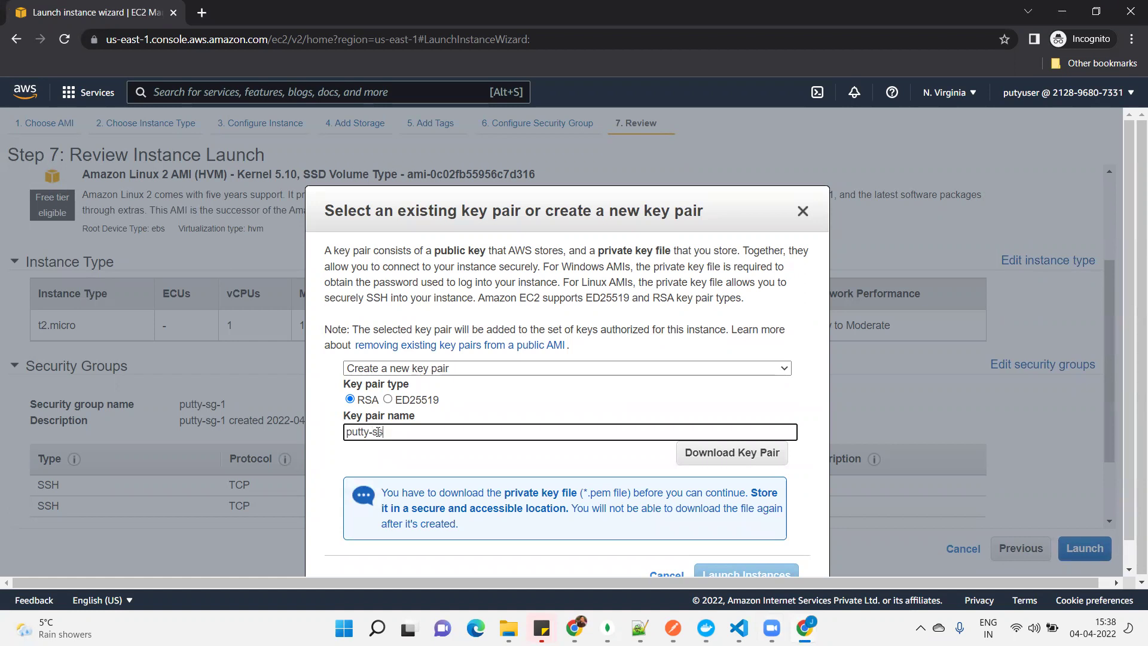
text(y-ssh)
click(694, 454)
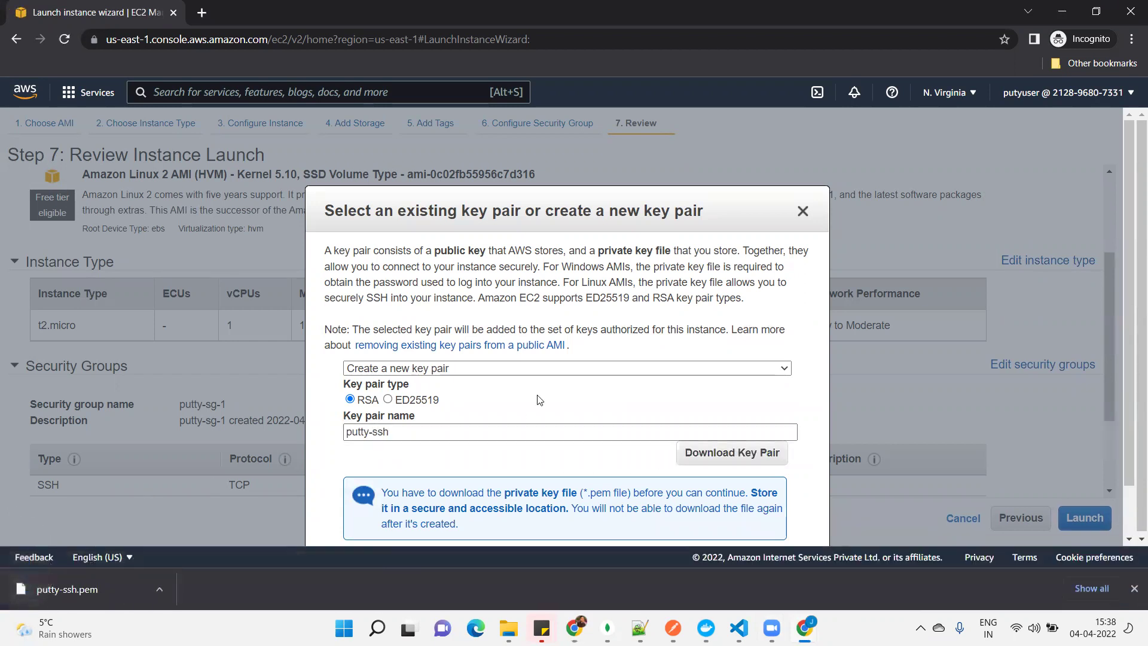
Step: Choose the existing key pair putty-ssh, acknowledge having access to its private key file, and launch the instance
click(556, 368)
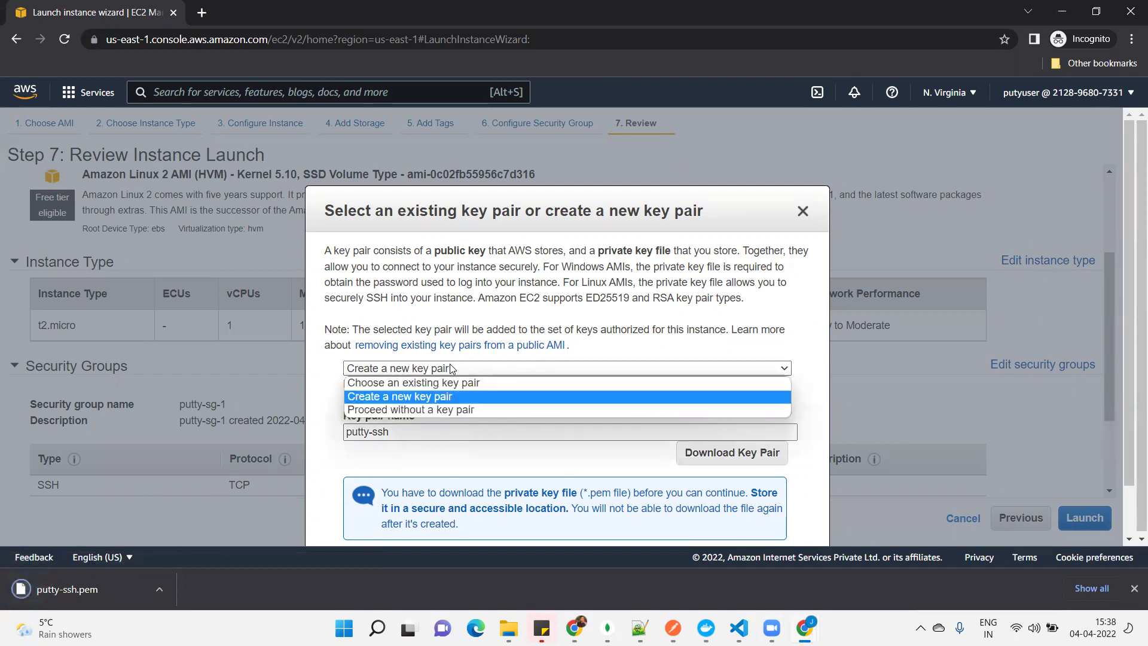
click(414, 383)
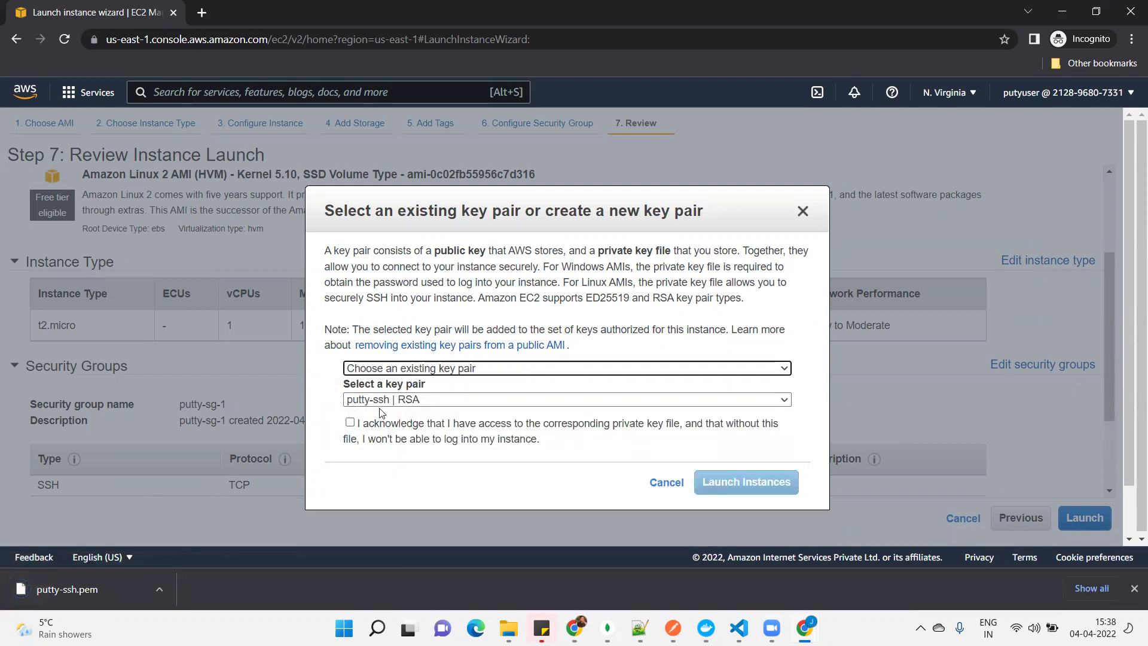
click(350, 423)
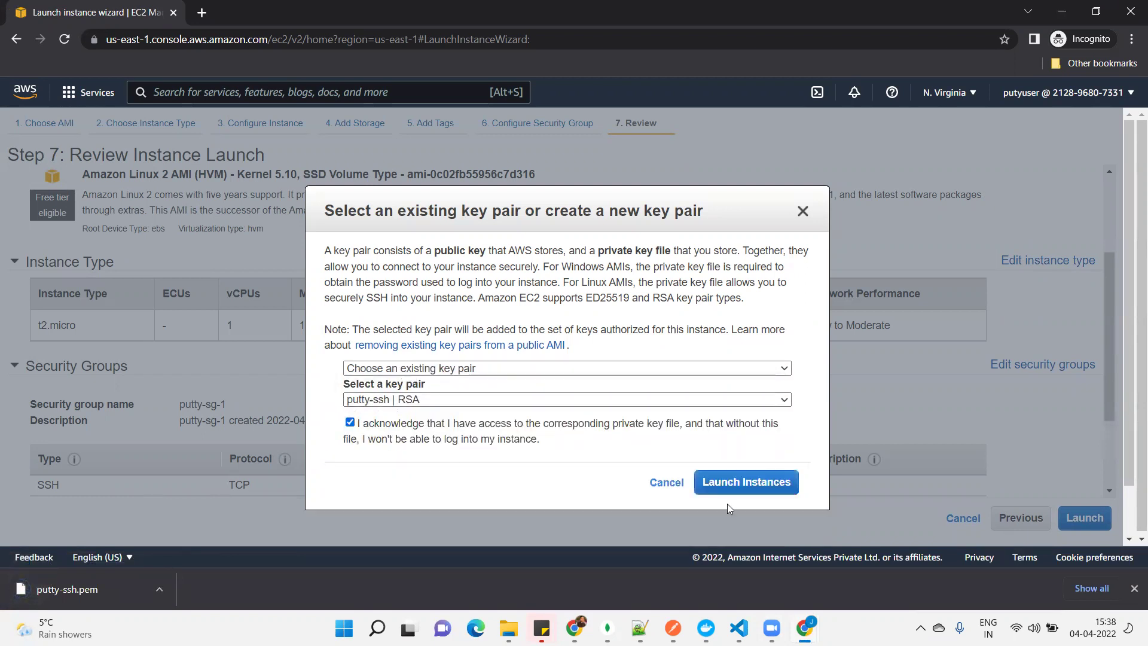
click(752, 486)
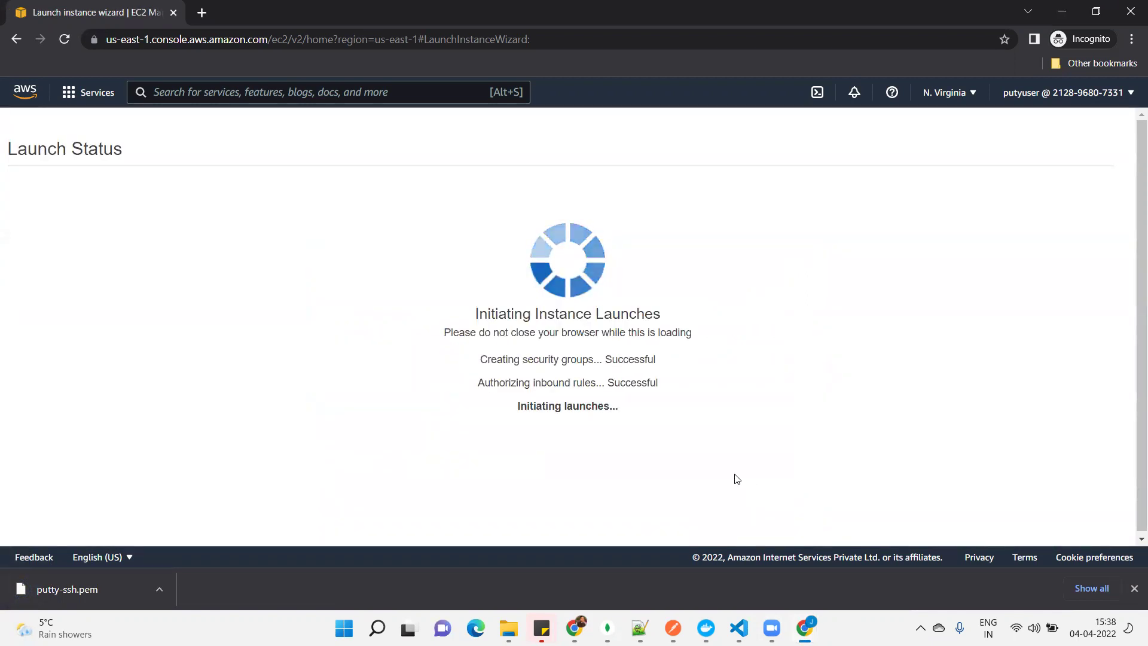
Step: Open the EC2 instances list from the launch status page once the launch has been initiated
scroll(889, 431, down, 2)
click(1053, 531)
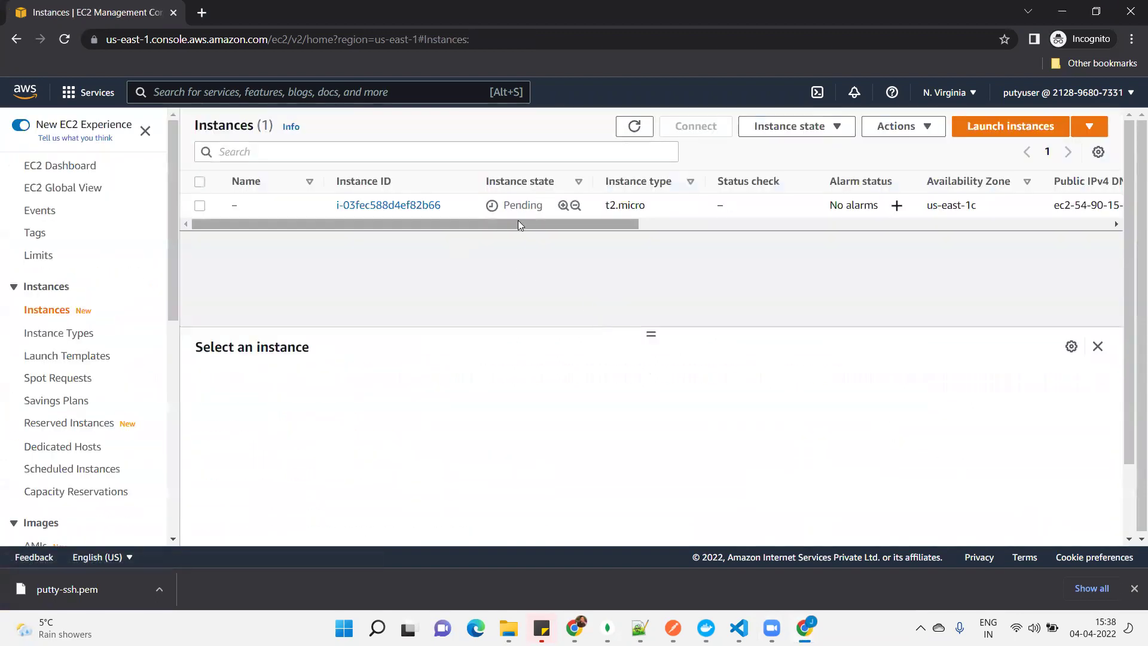
Step: Show the downloaded putty-ssh.pem in its Downloads folder and cut it together with new_user_credentials.csv
click(163, 592)
click(198, 537)
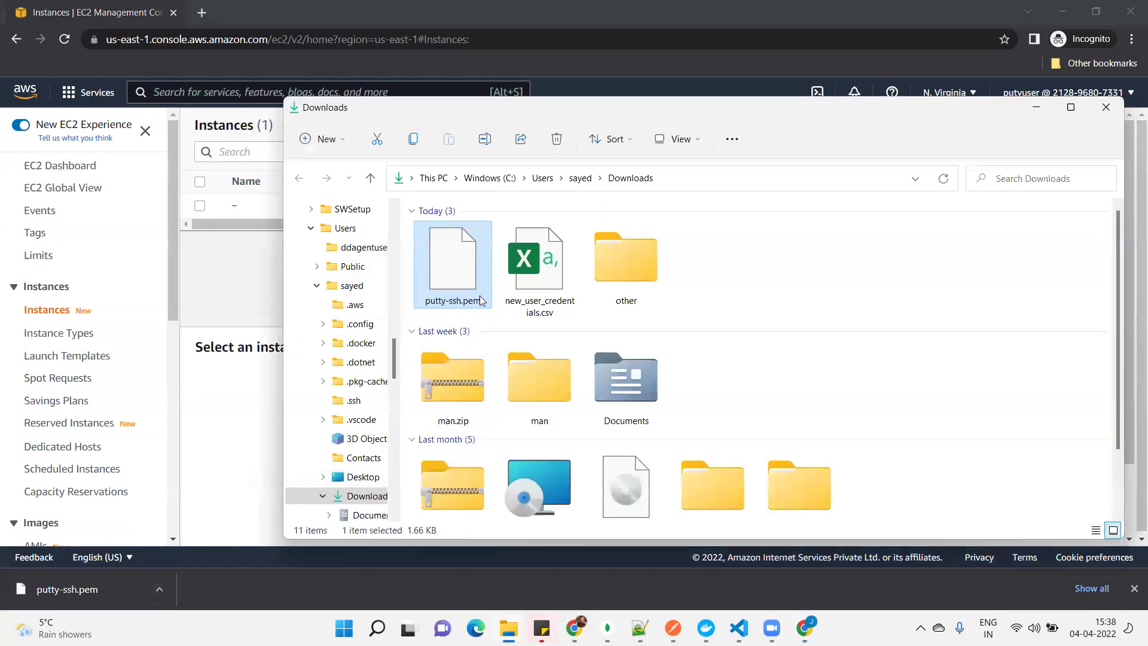
ctrl+click(540, 278)
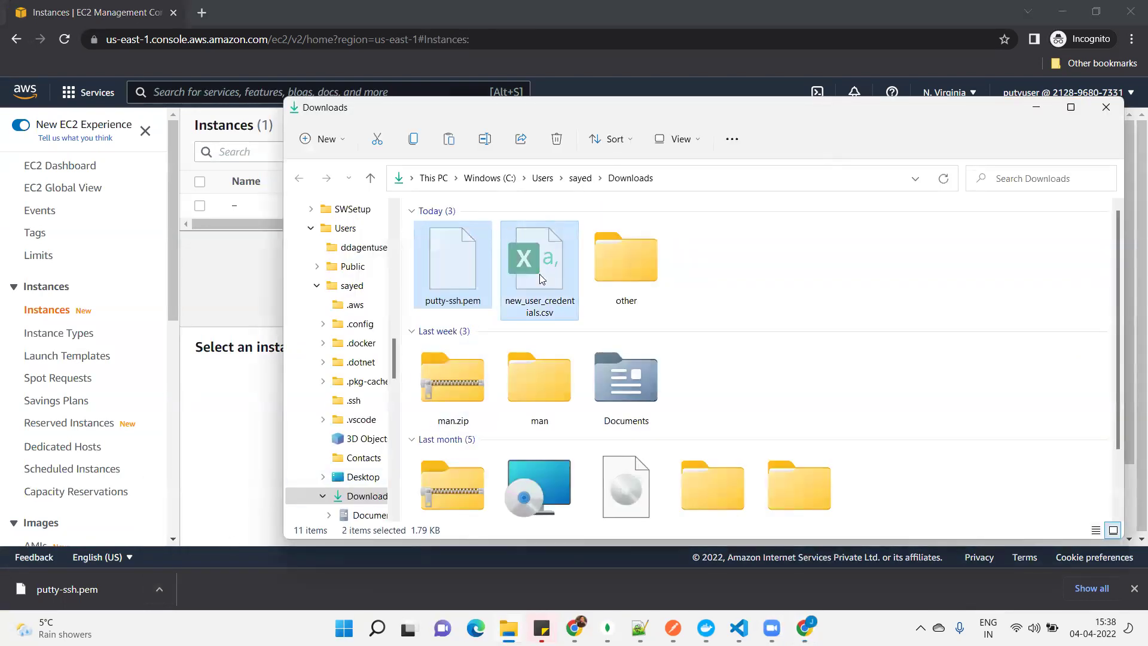
Step: Create a new folder named ssh on the desktop
key(super+d)
mouse_move(297, 159)
mouse_down()
mouse_move(280, 194)
mouse_move(298, 159)
mouse_up()
right_click(299, 159)
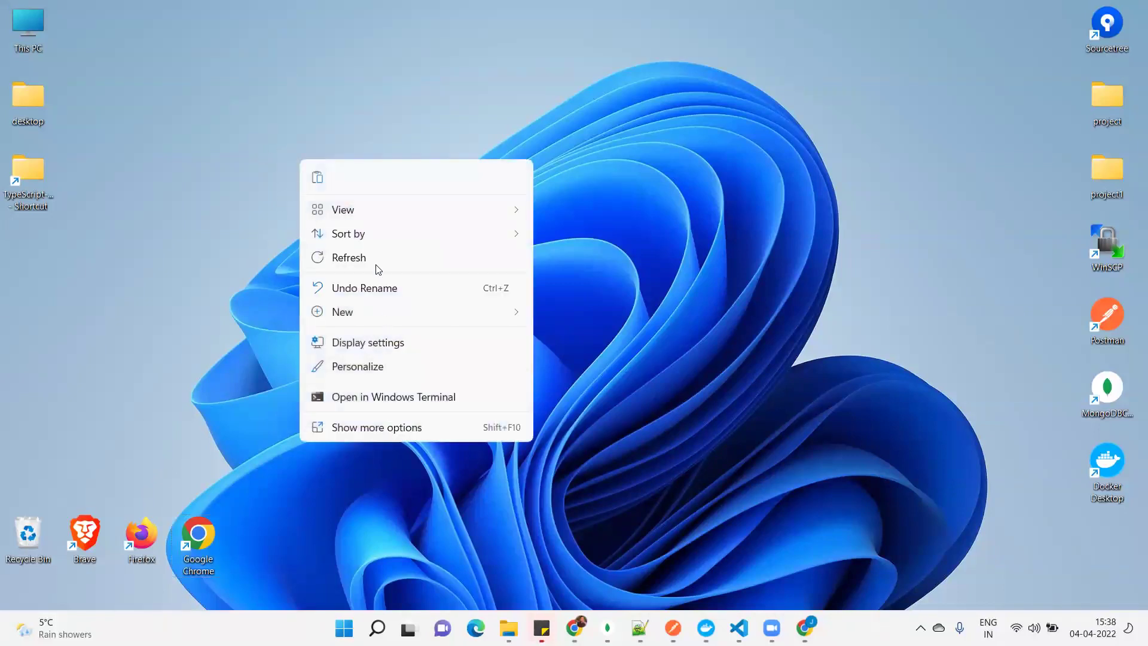
mouse_move(359, 312)
click(553, 313)
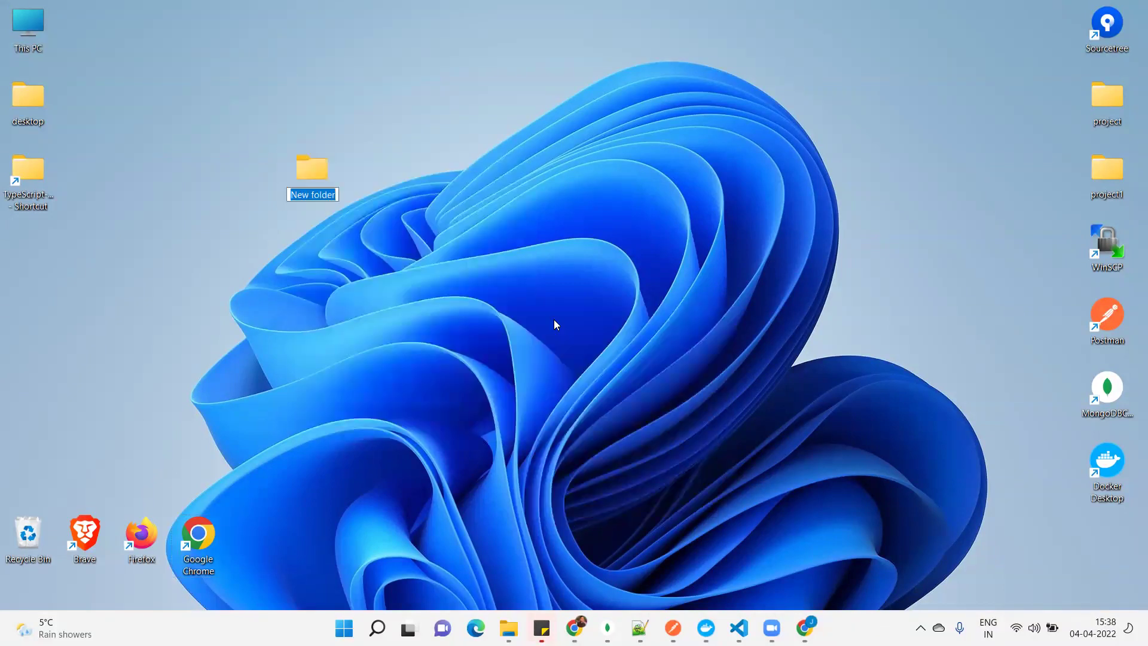
text(ssh)
key(Return)
Step: Move putty-ssh.pem and new_user_credentials.csv into the desktop's ssh folder, then minimize the folder window
key(Return)
key(ctrl+v)
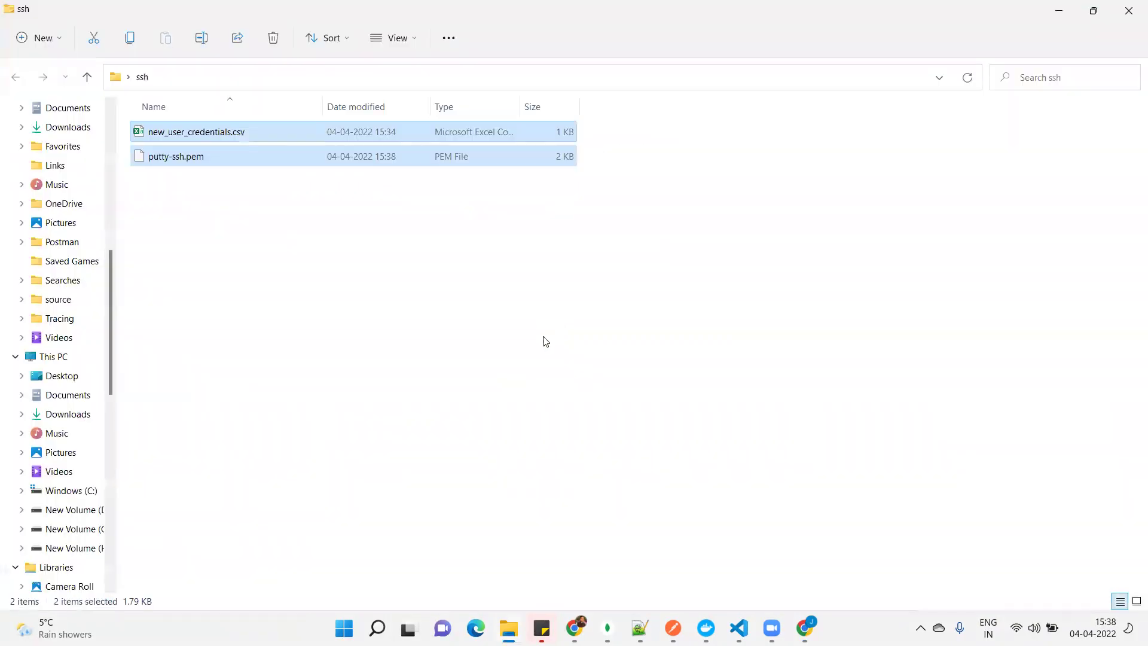
click(1059, 10)
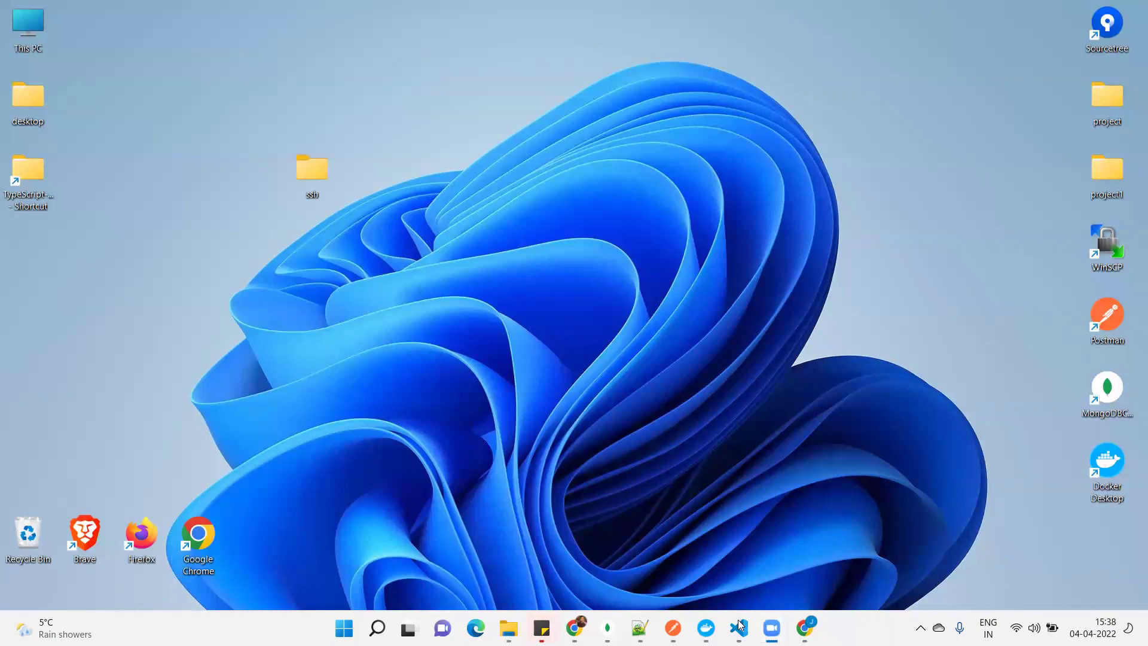
Step: Return to the EC2 console in the incognito Chrome window and open the new instance's summary page
mouse_move(805, 628)
click(866, 535)
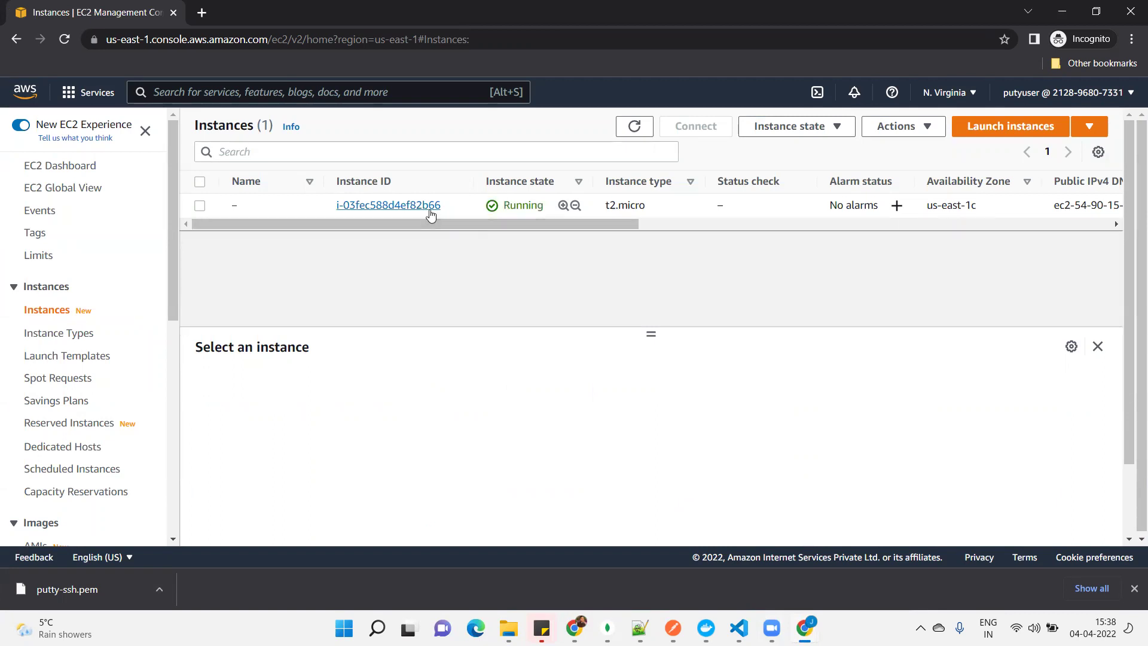
click(397, 205)
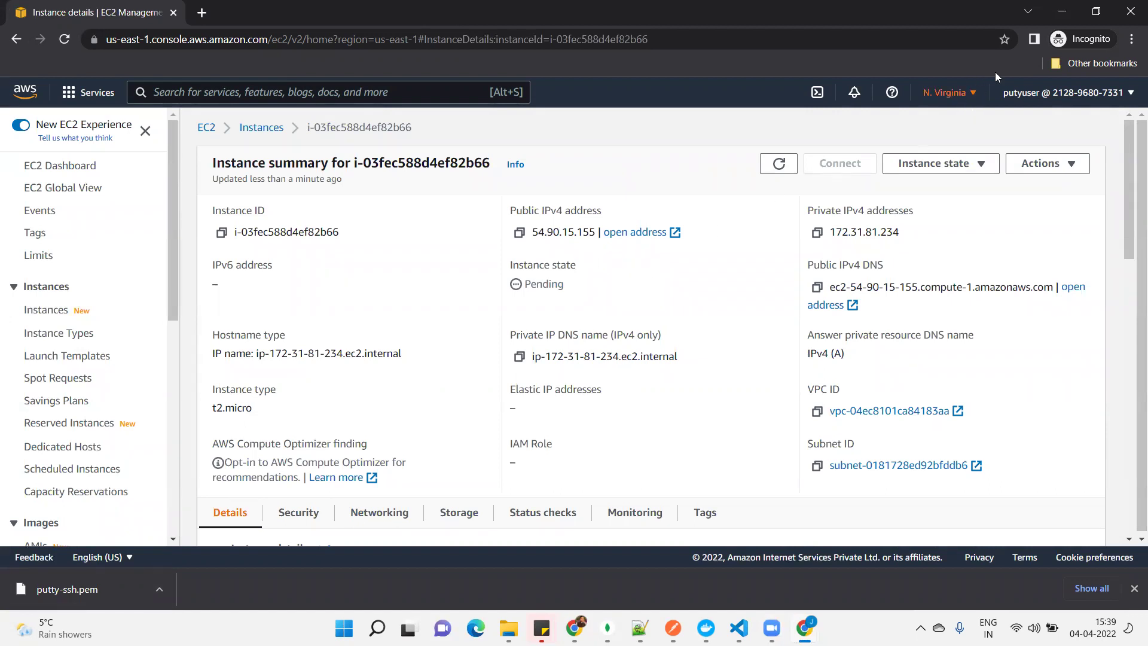
click(213, 11)
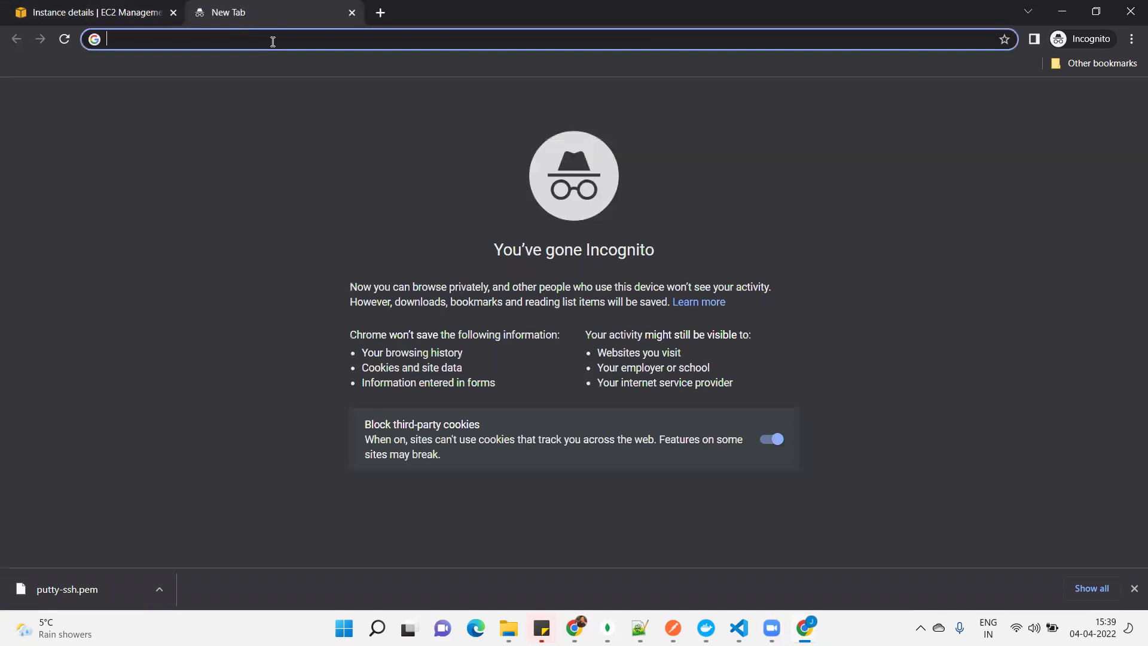
text(download putty)
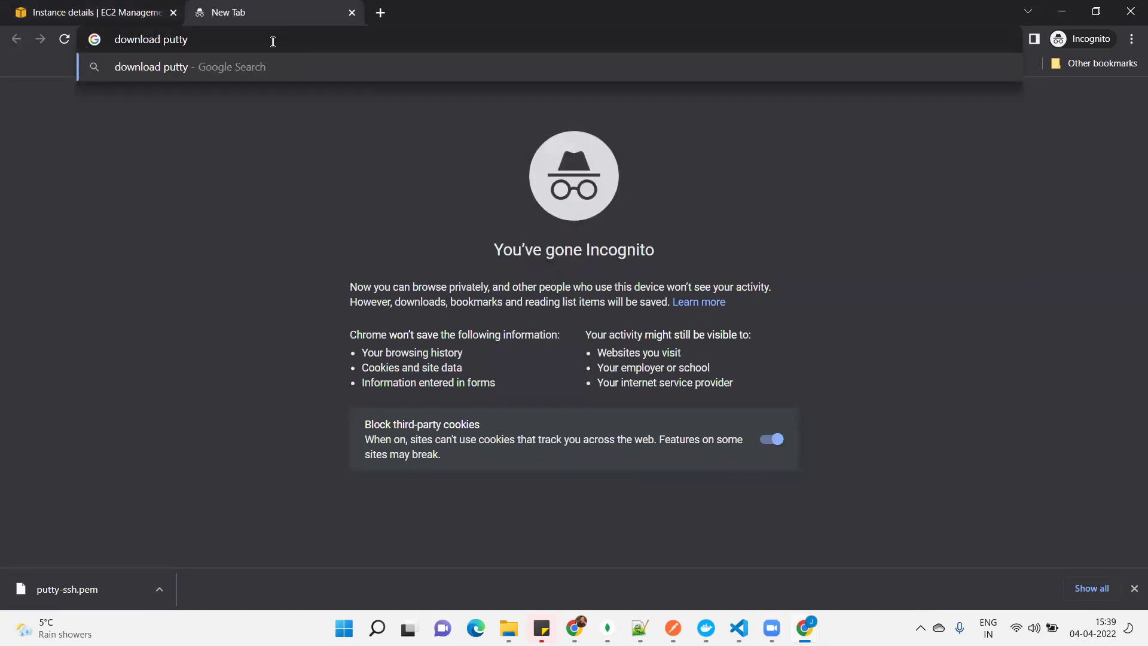
key(Return)
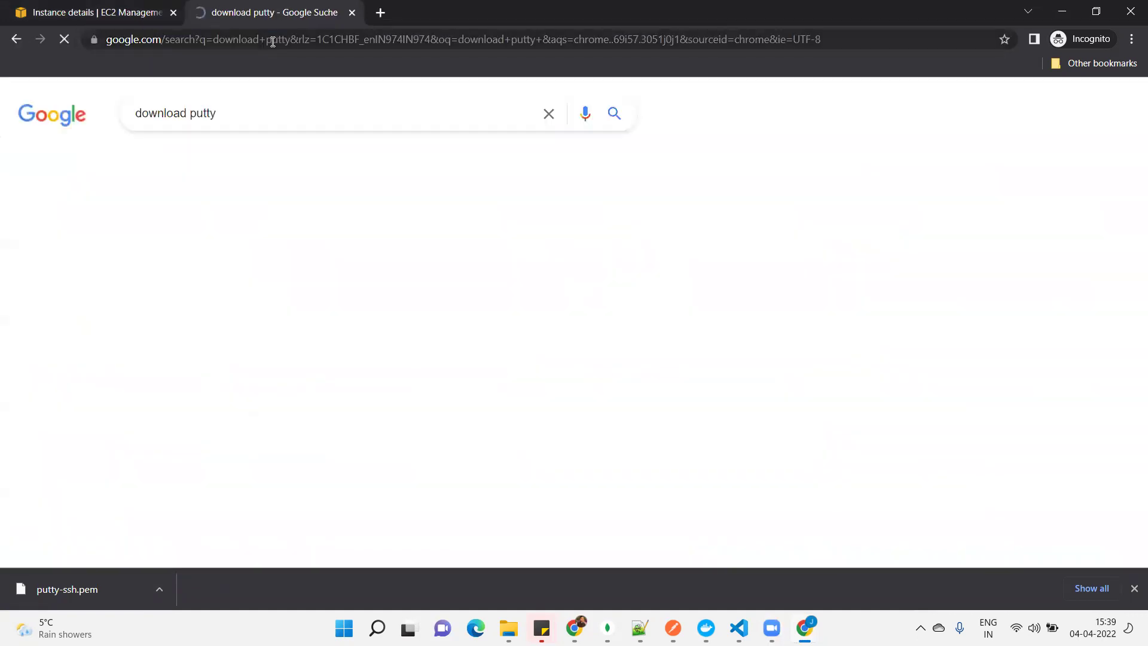
click(357, 16)
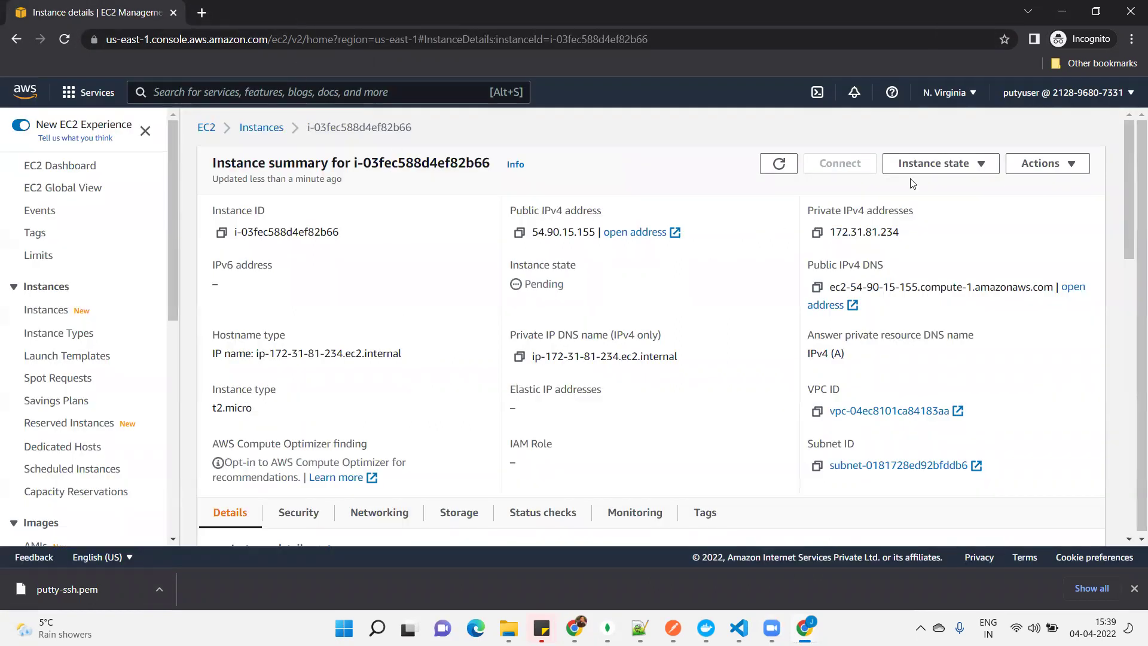
Step: Switch to the regular Chrome window, search for "download putty", and download putty-64bit-0.76-installer.msi from the official PuTTY download page
click(1069, 10)
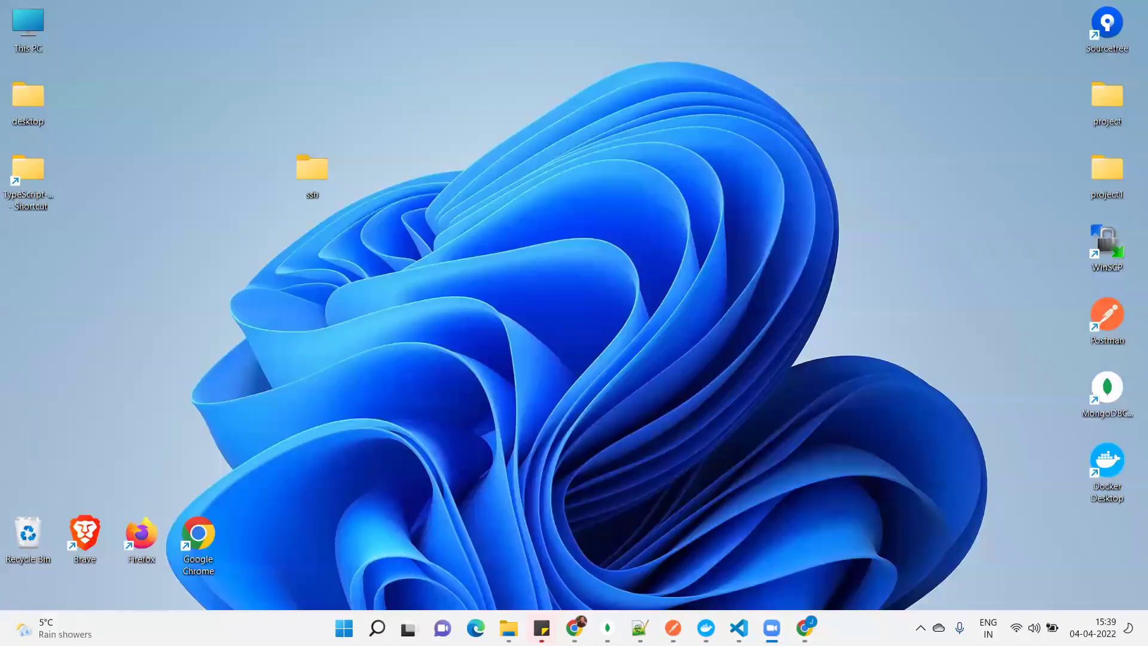
click(805, 627)
click(206, 17)
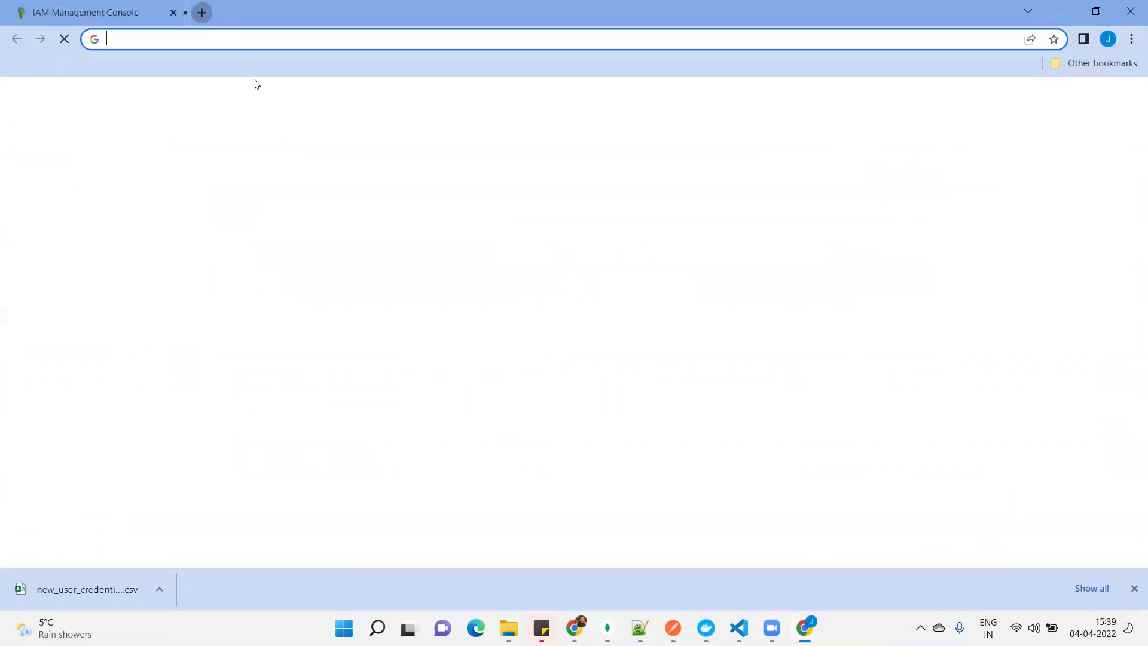
text(download putty)
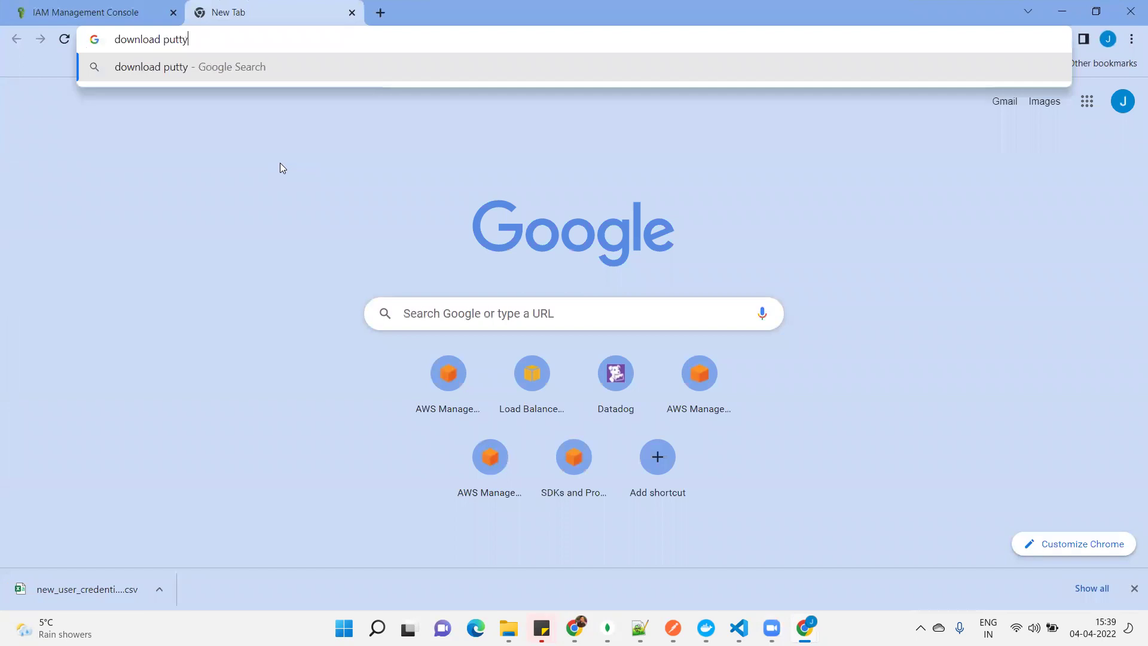
key(Return)
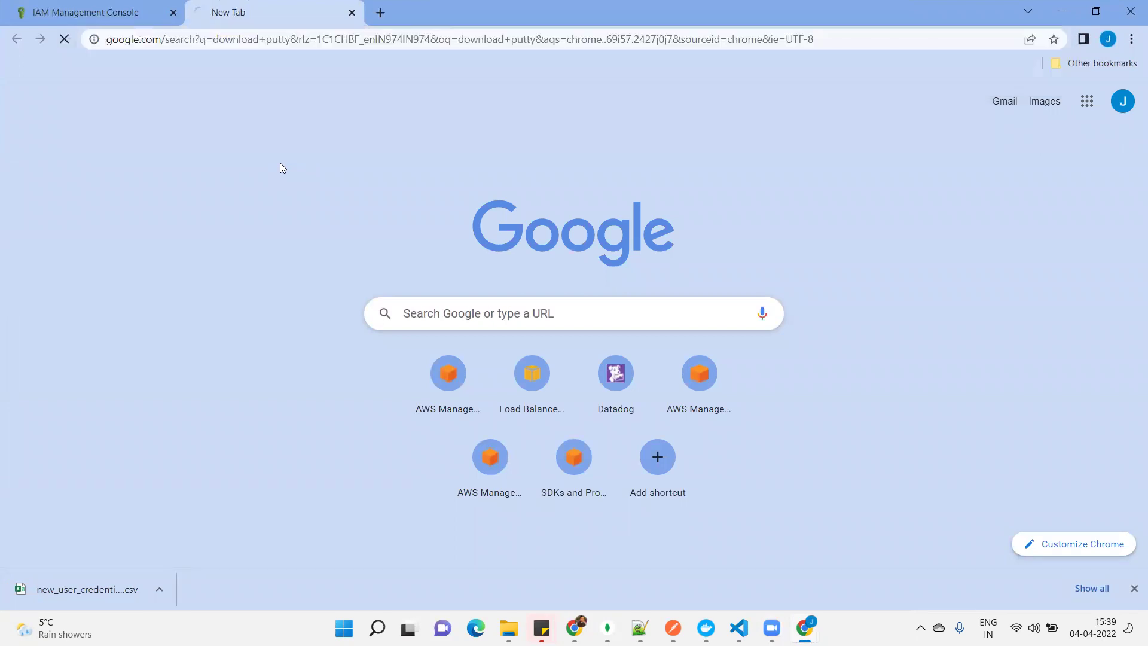
click(229, 245)
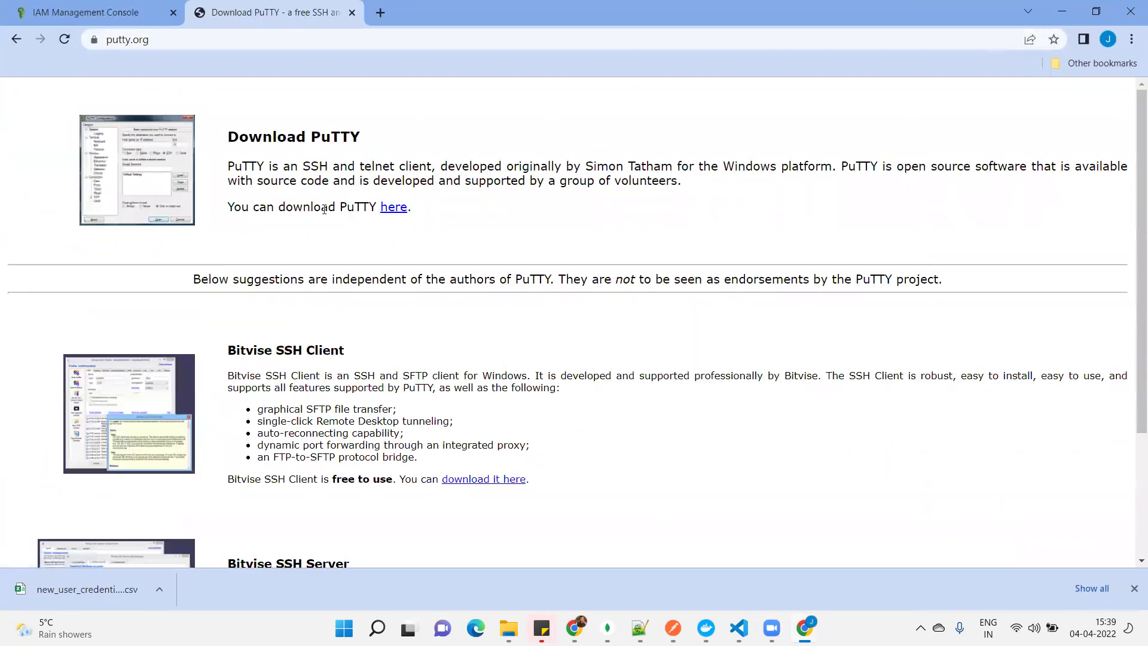
click(393, 207)
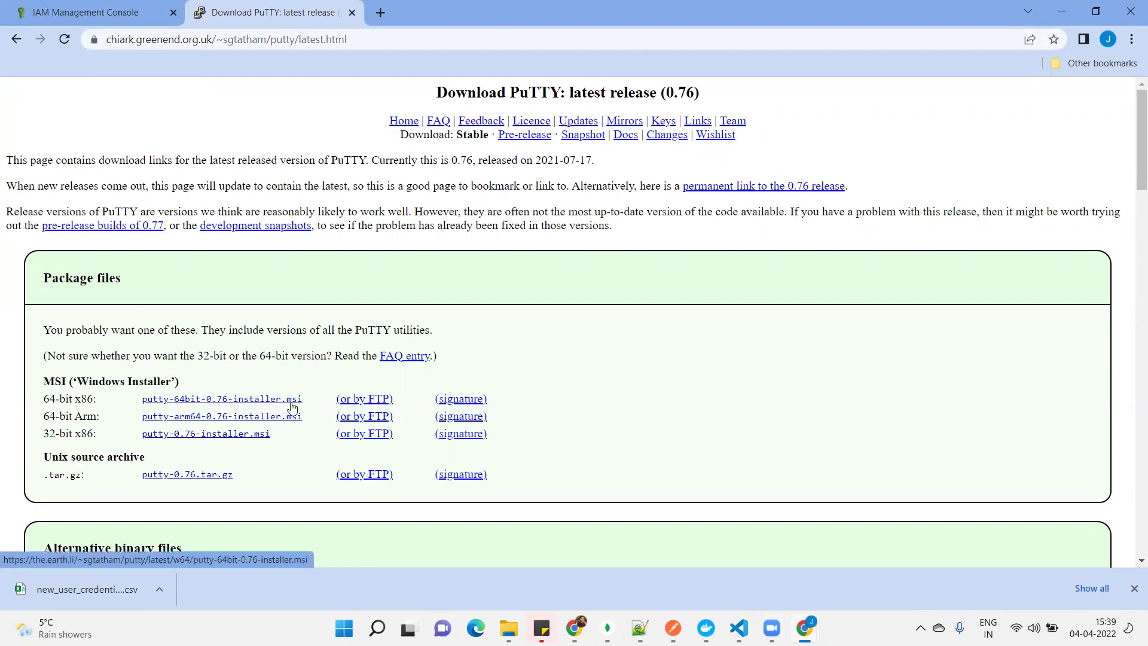
click(258, 407)
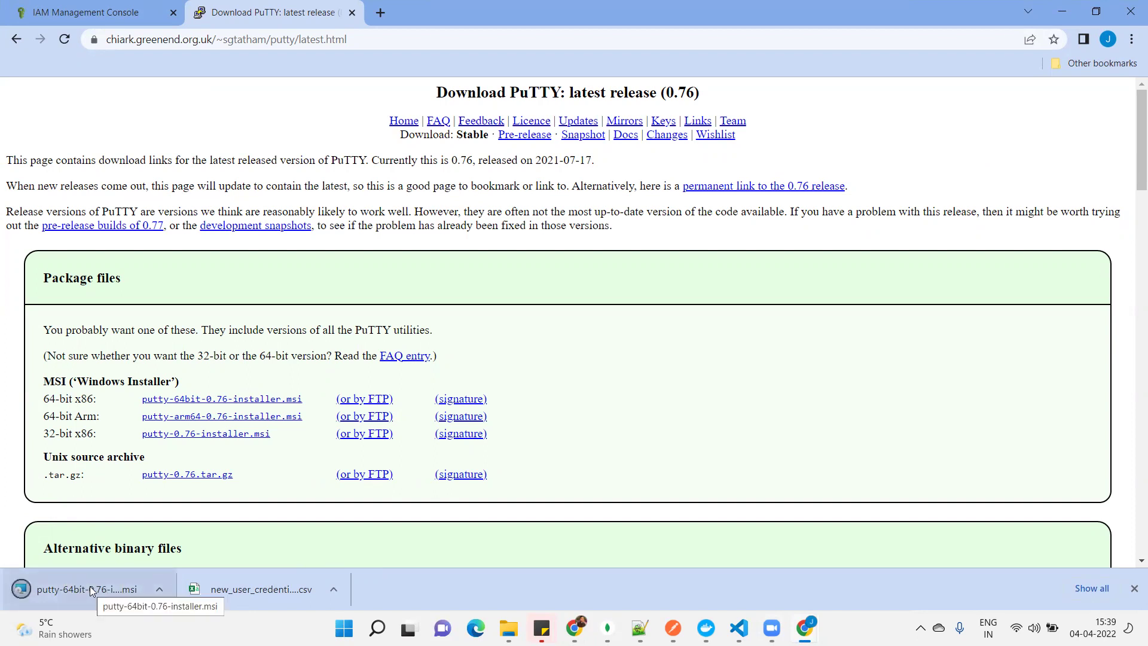
Step: Install PuTTY 0.76 (64-bit) in C:\Program Files\PuTTY\ with the default features and finish without viewing the README file
click(90, 590)
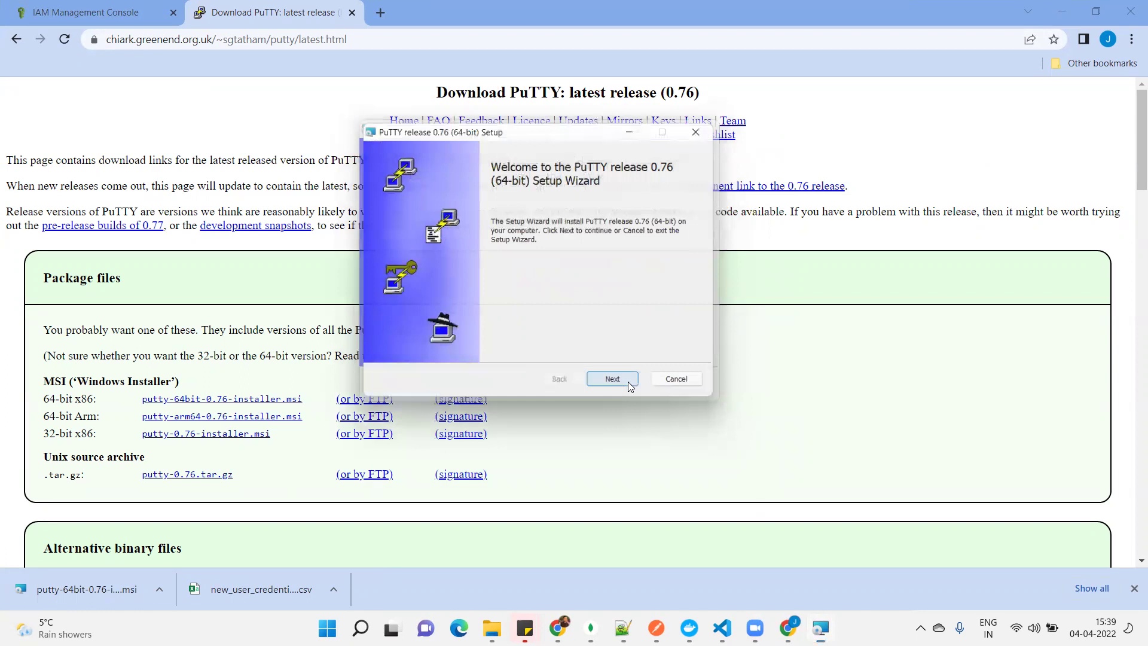
click(622, 386)
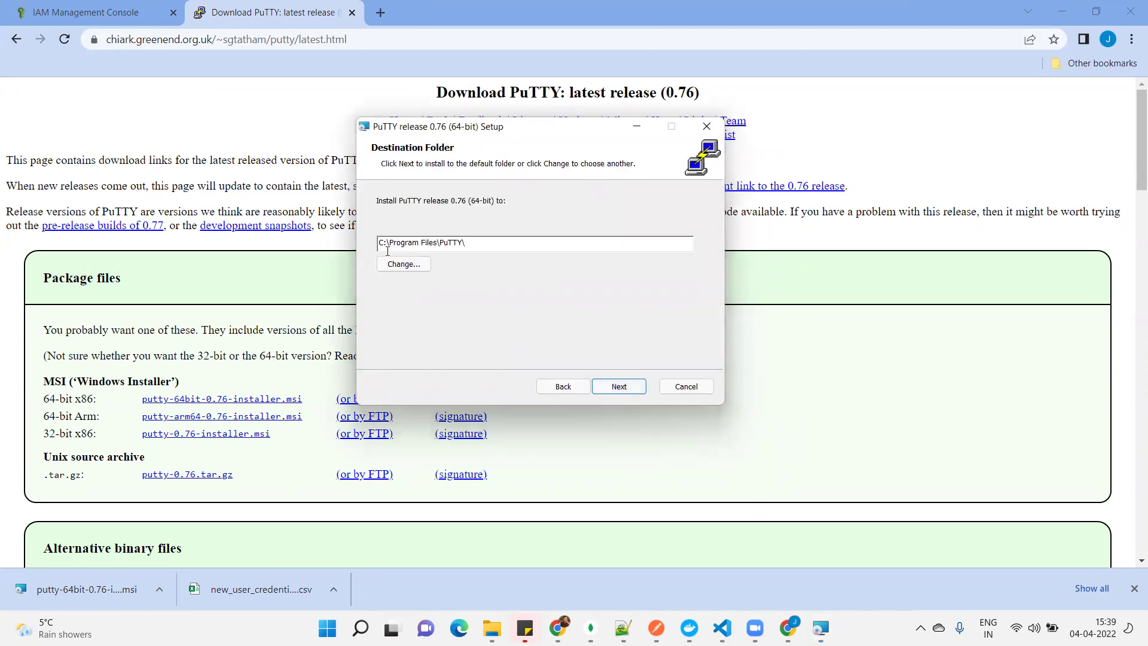
click(620, 387)
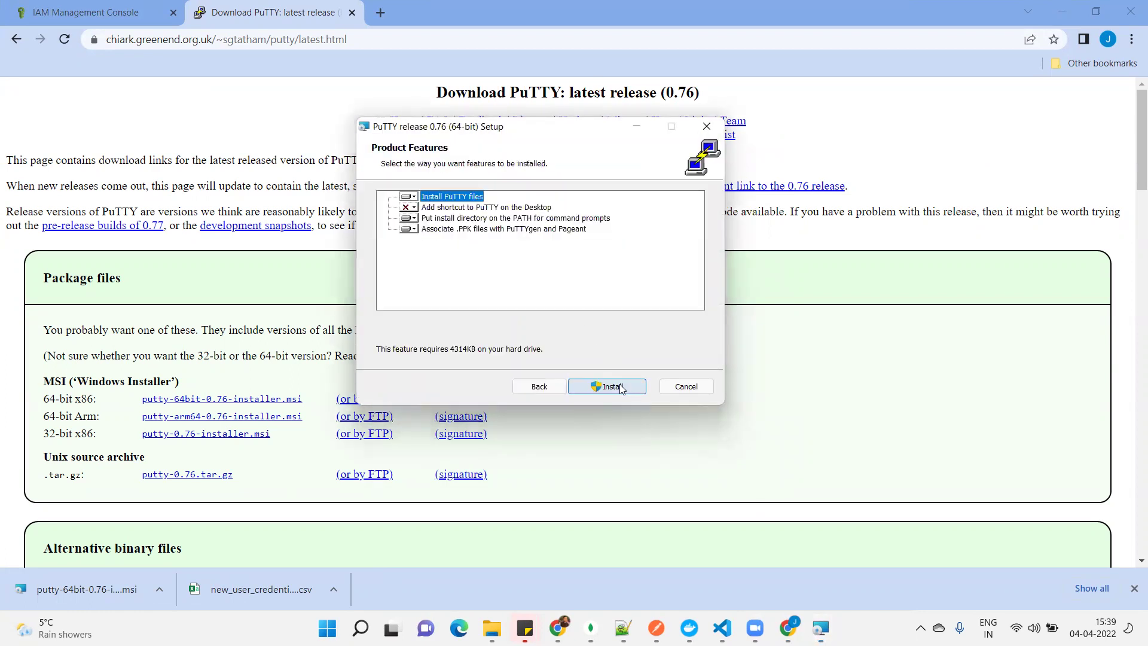
click(620, 387)
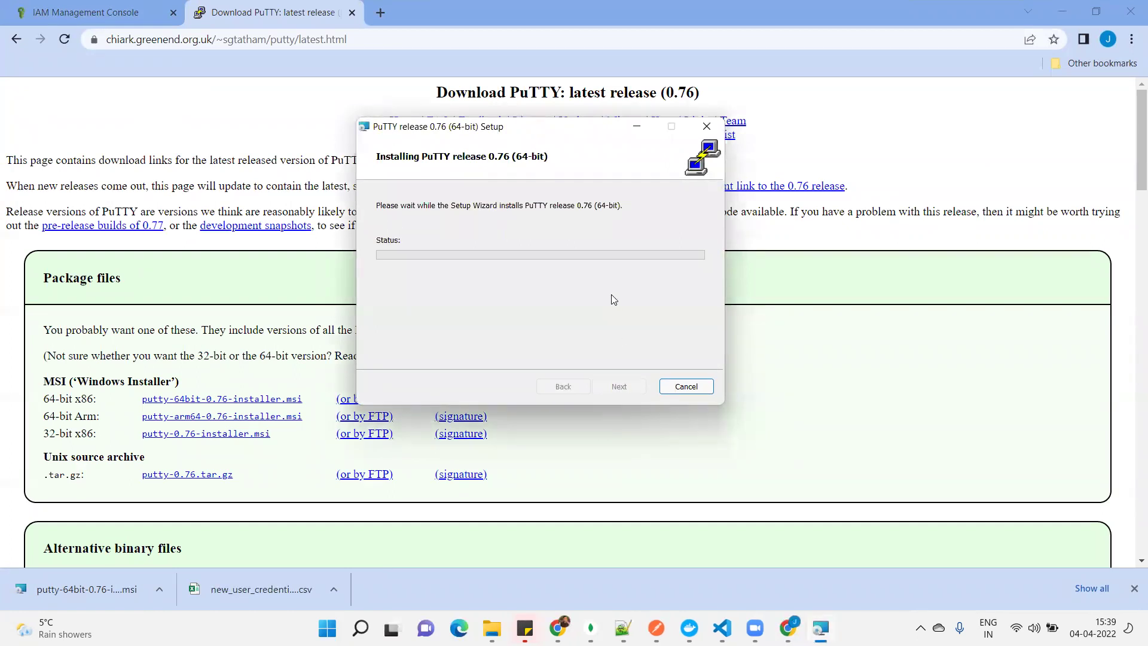
drag(533, 133, 597, 91)
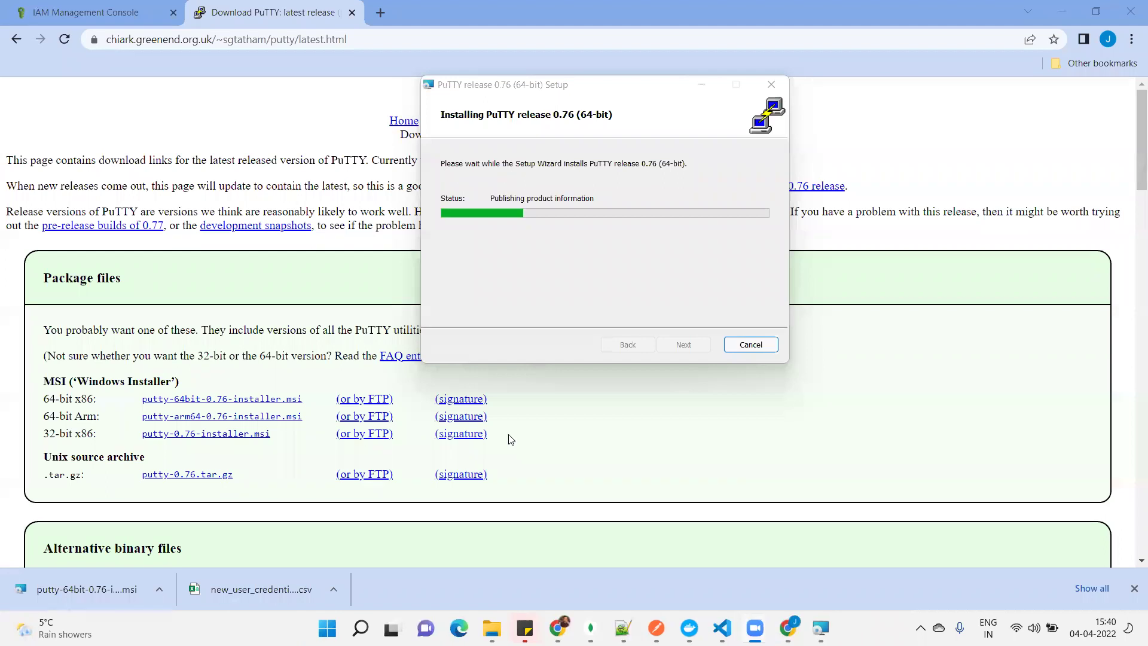
click(559, 303)
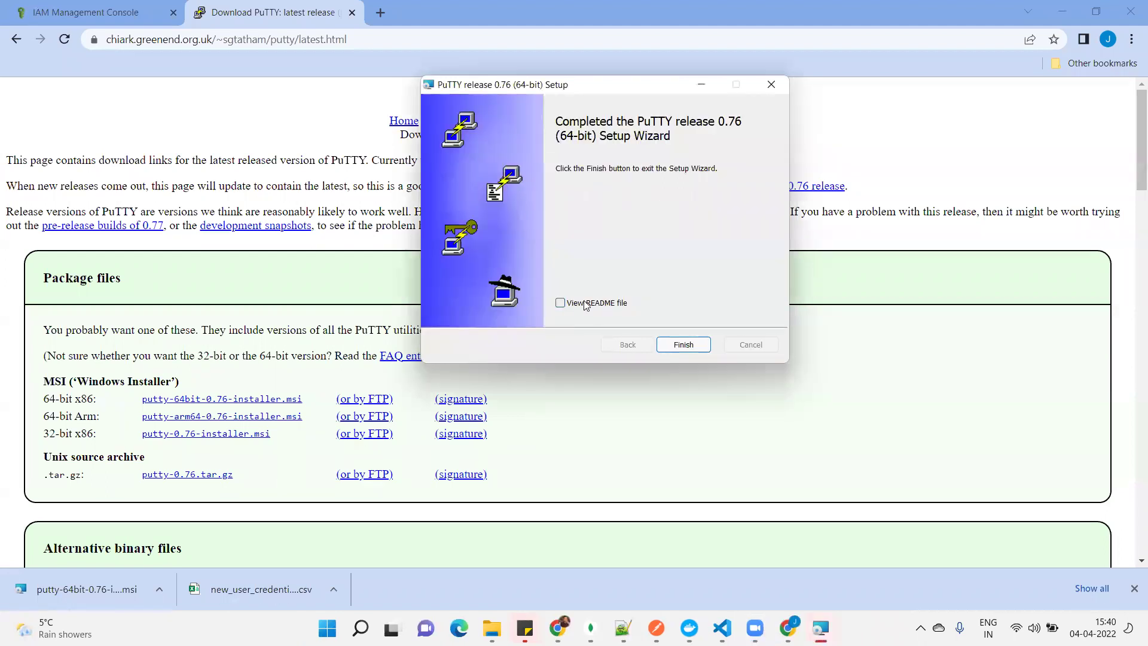
click(683, 345)
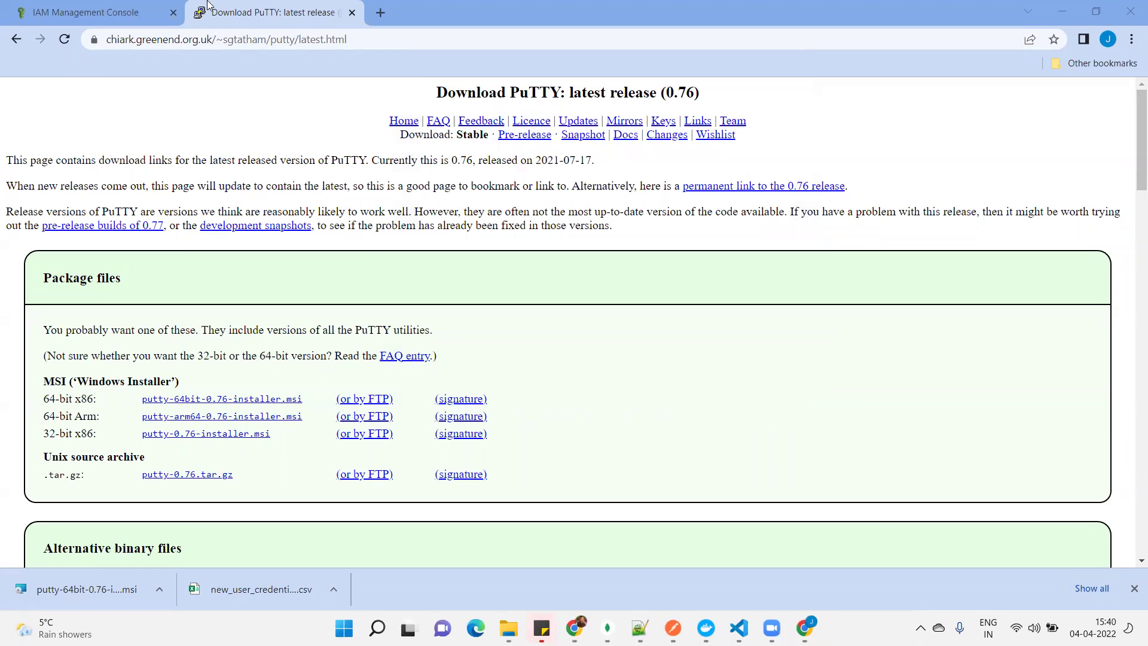
Step: Close the PuTTY download page and return to the EC2 instance summary in the incognito Chrome window
click(352, 13)
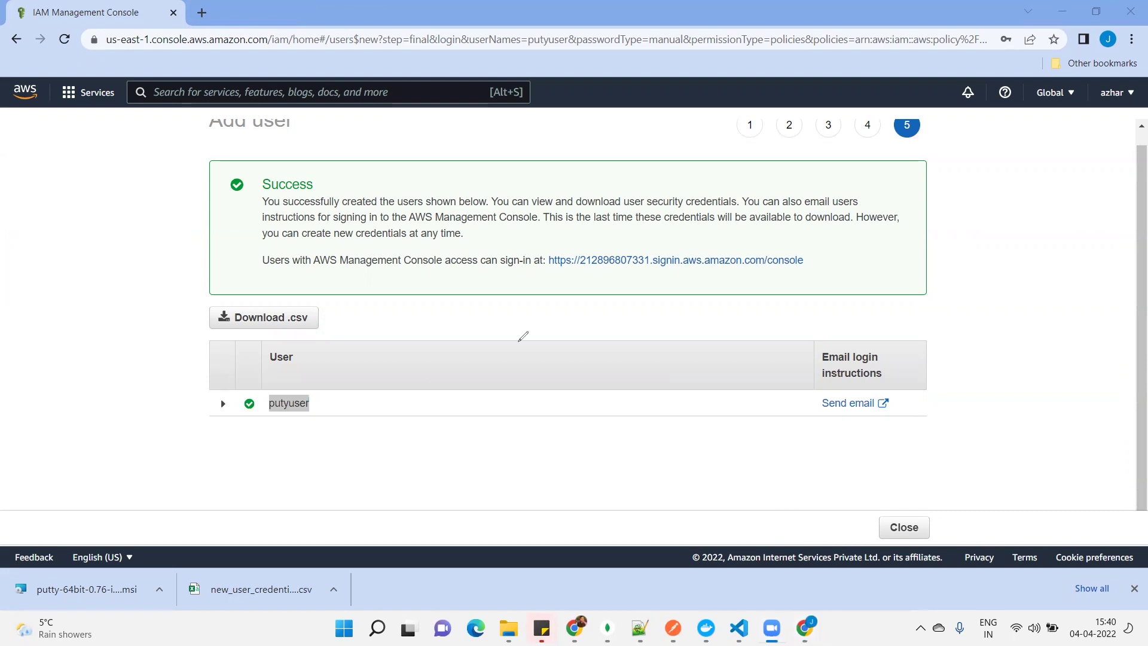
mouse_move(97, 335)
mouse_down()
mouse_move(102, 375)
mouse_move(238, 345)
mouse_up()
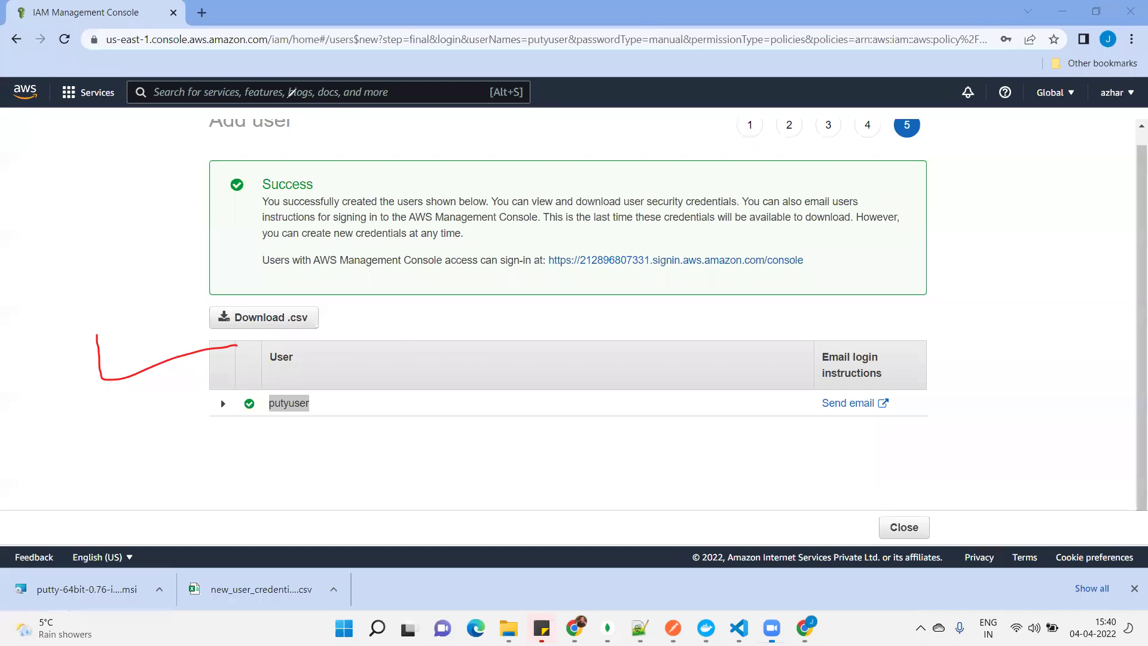
click(842, 532)
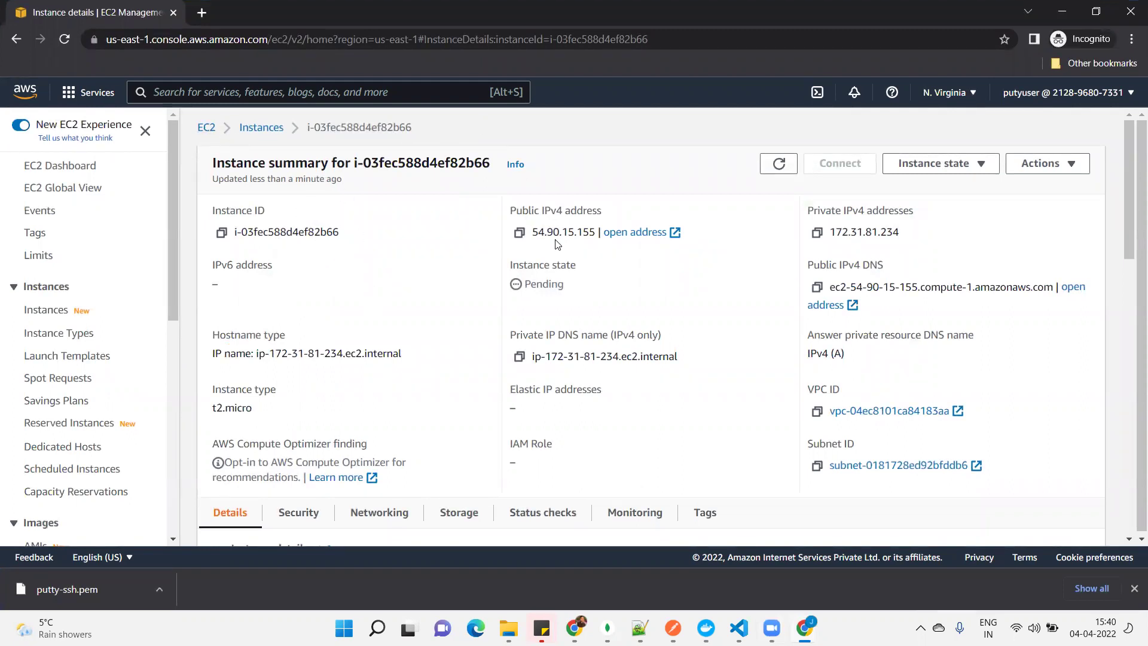
Step: Show the desktop, search the computer for putty, launch the PuTTY app, and activate its Host Name field
key(super+d)
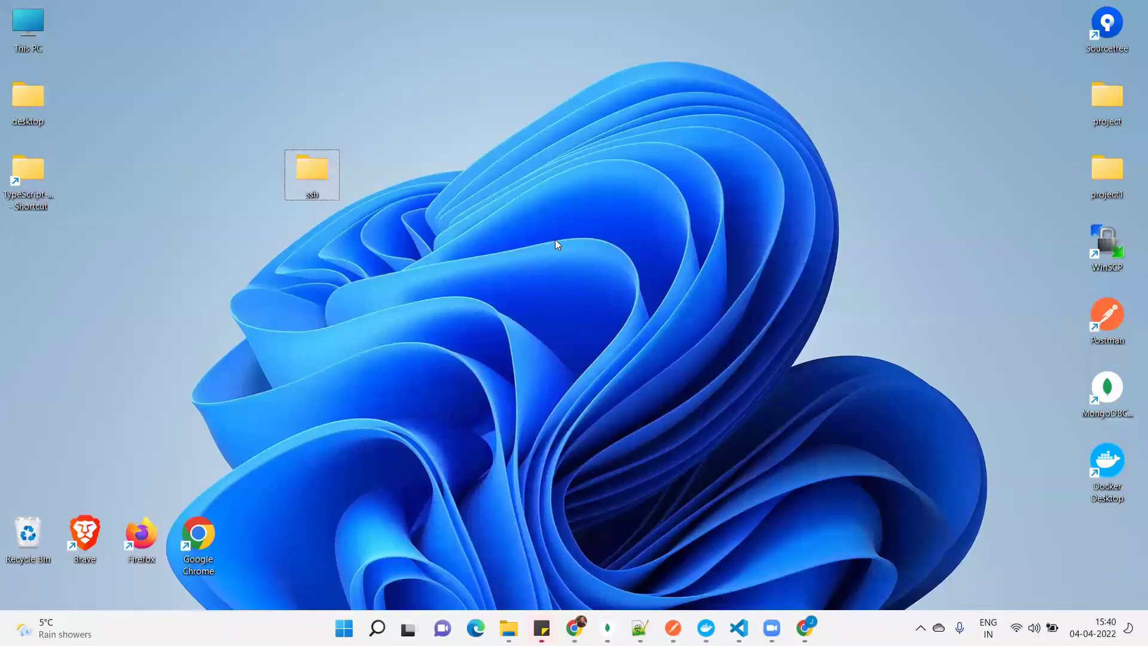
key(super+s)
text(utty)
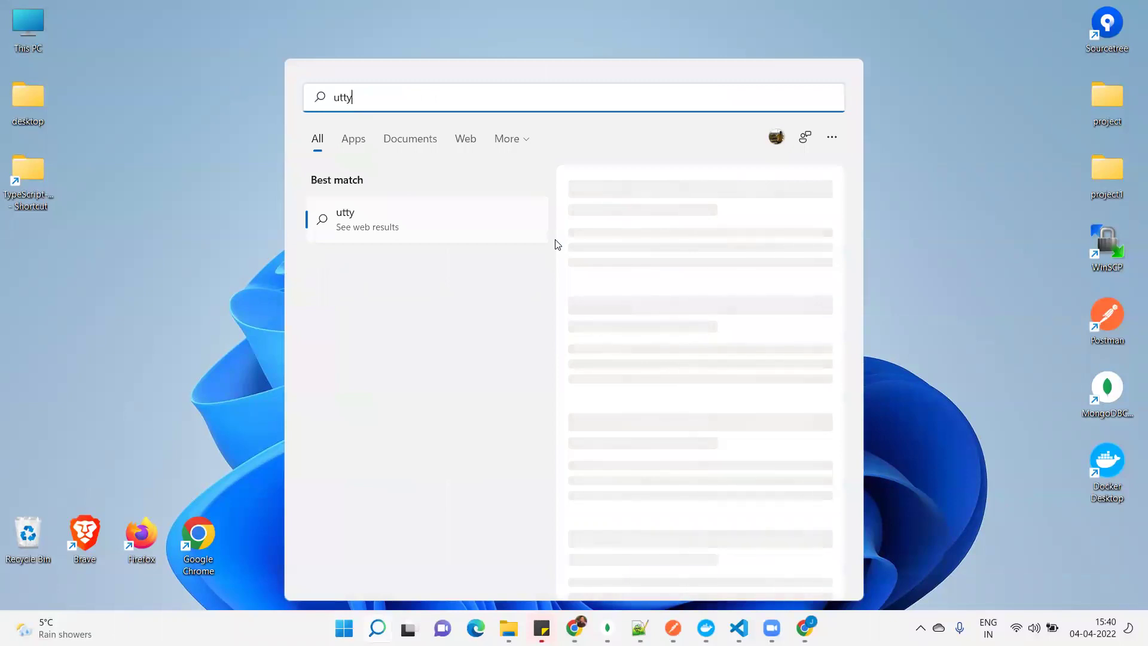
key(Left)
key(Left)
text(p)
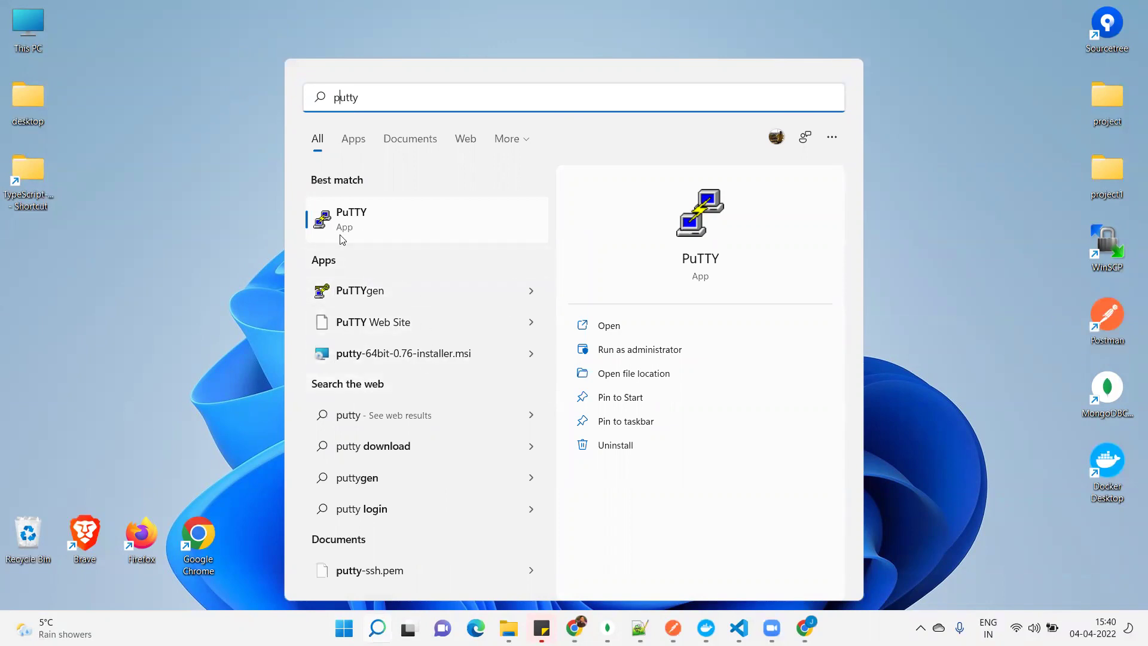
click(367, 229)
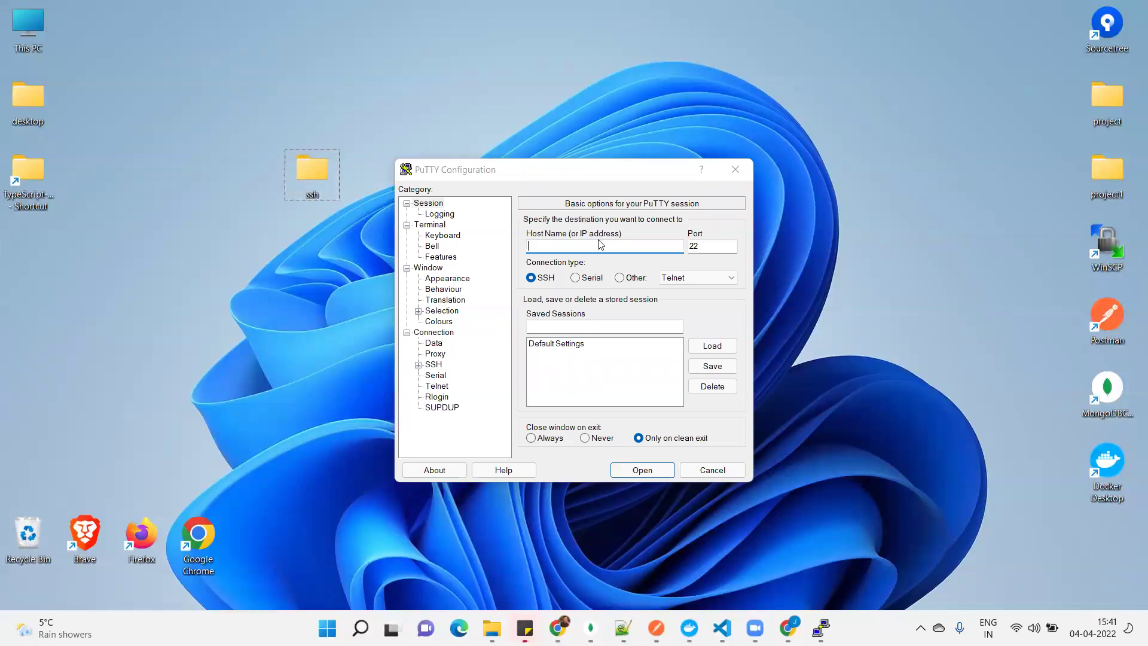
click(562, 244)
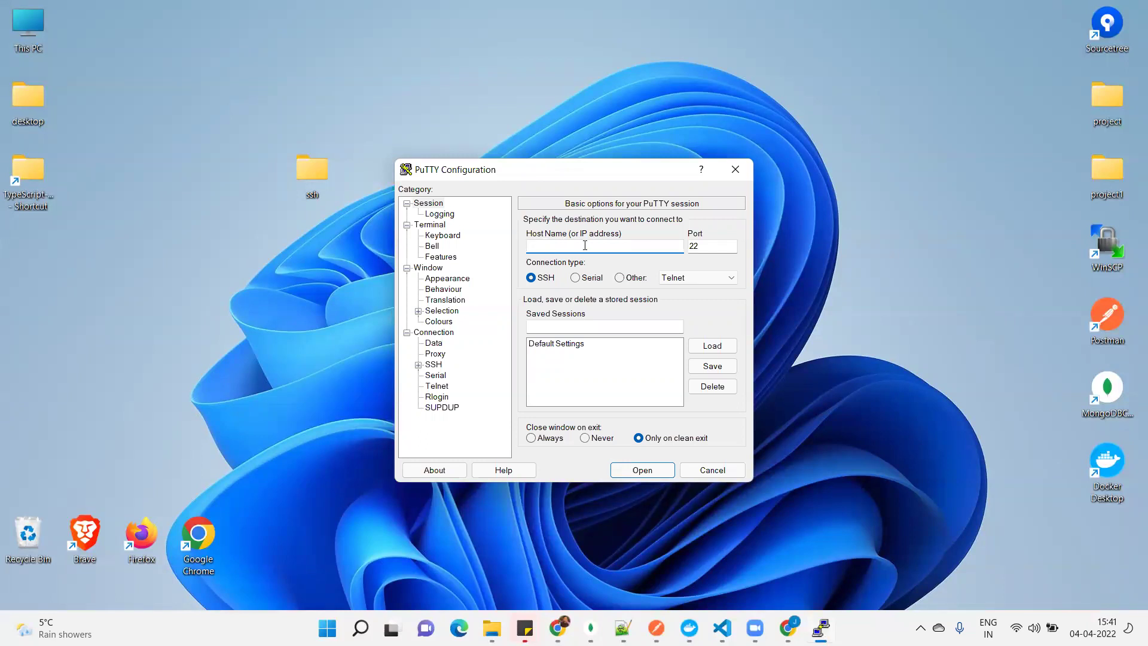
text(ec2-user@)
click(788, 628)
click(852, 547)
click(520, 233)
key(alt+Tab)
key(ctrl+v)
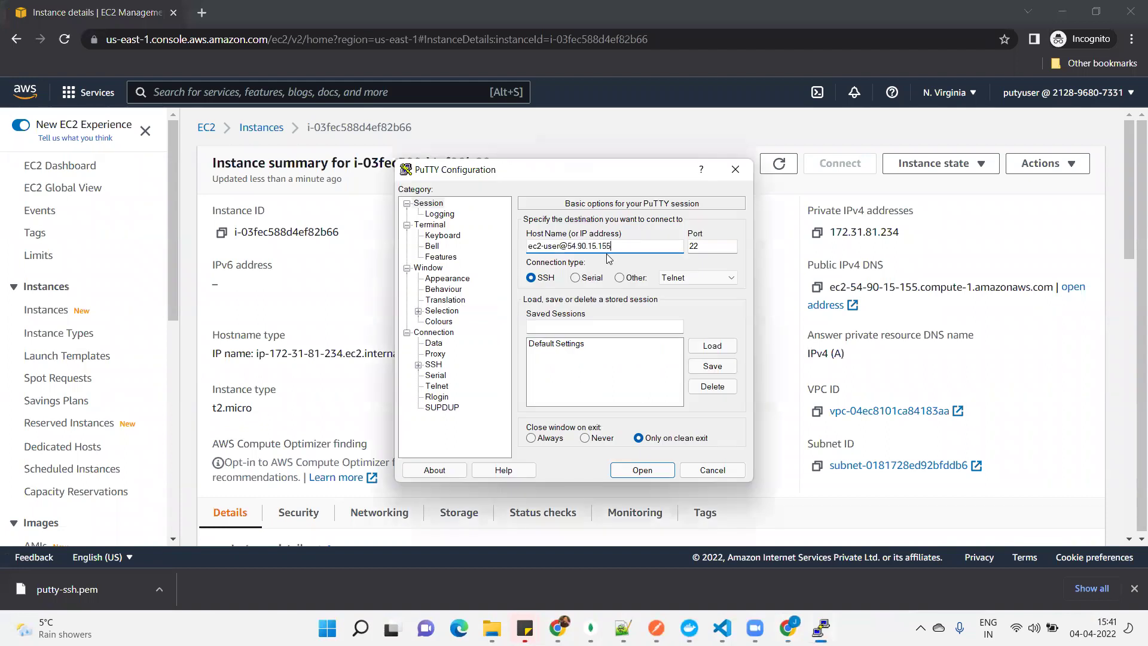
Step: Save the current connection settings as a stored session named aws-ec2
click(713, 245)
click(568, 326)
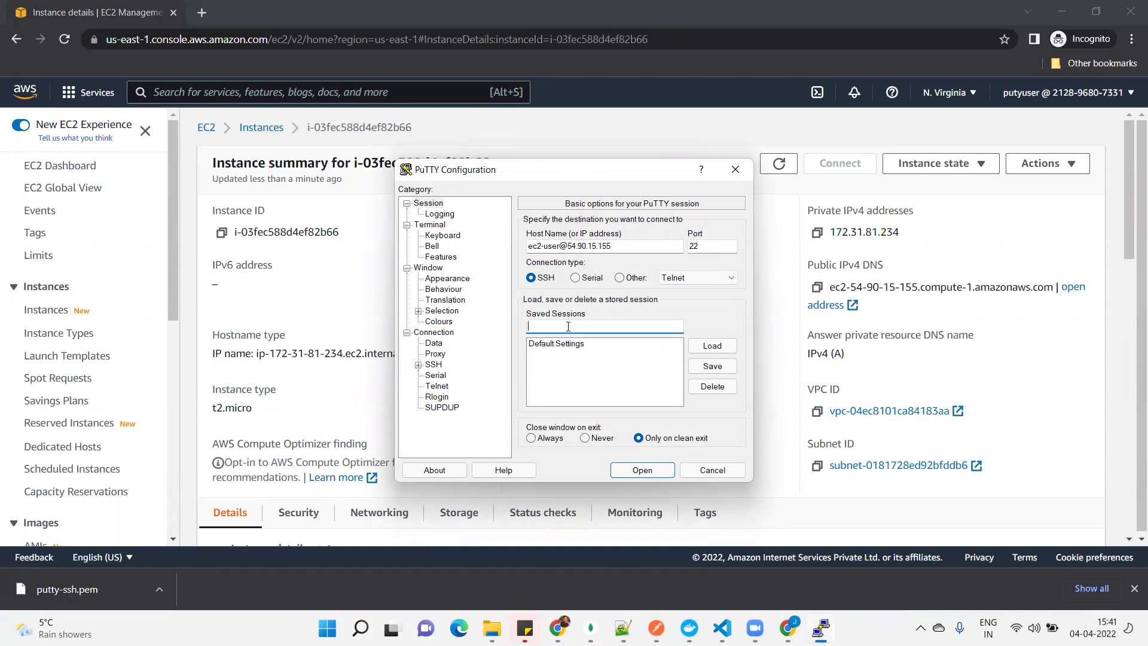
text(aws-ec2)
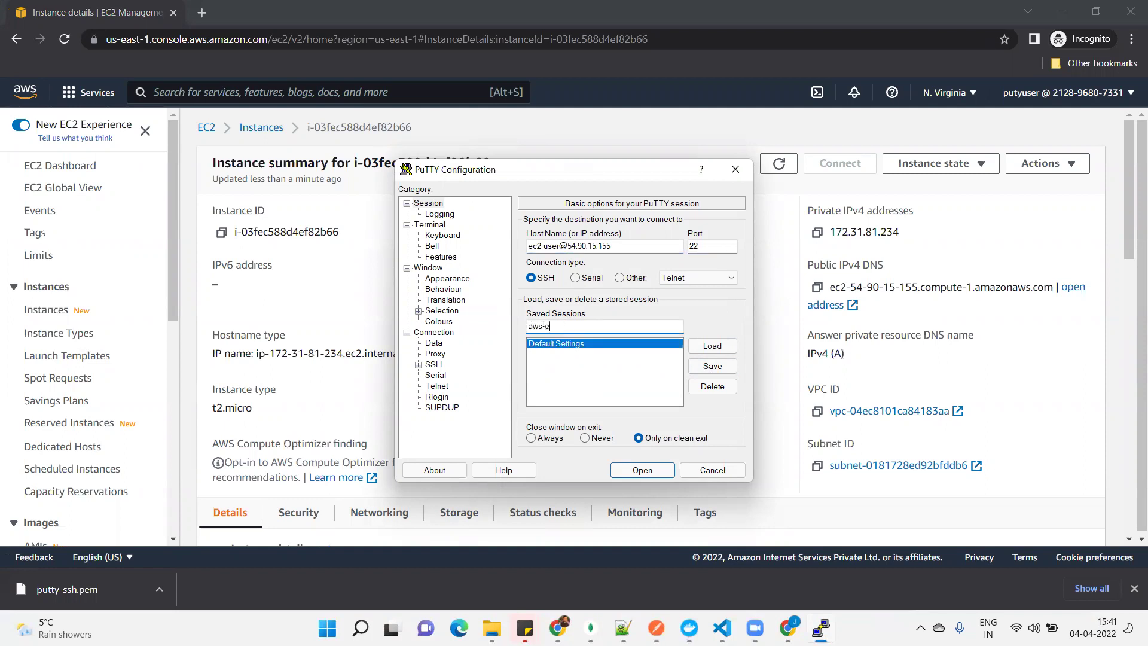
click(713, 366)
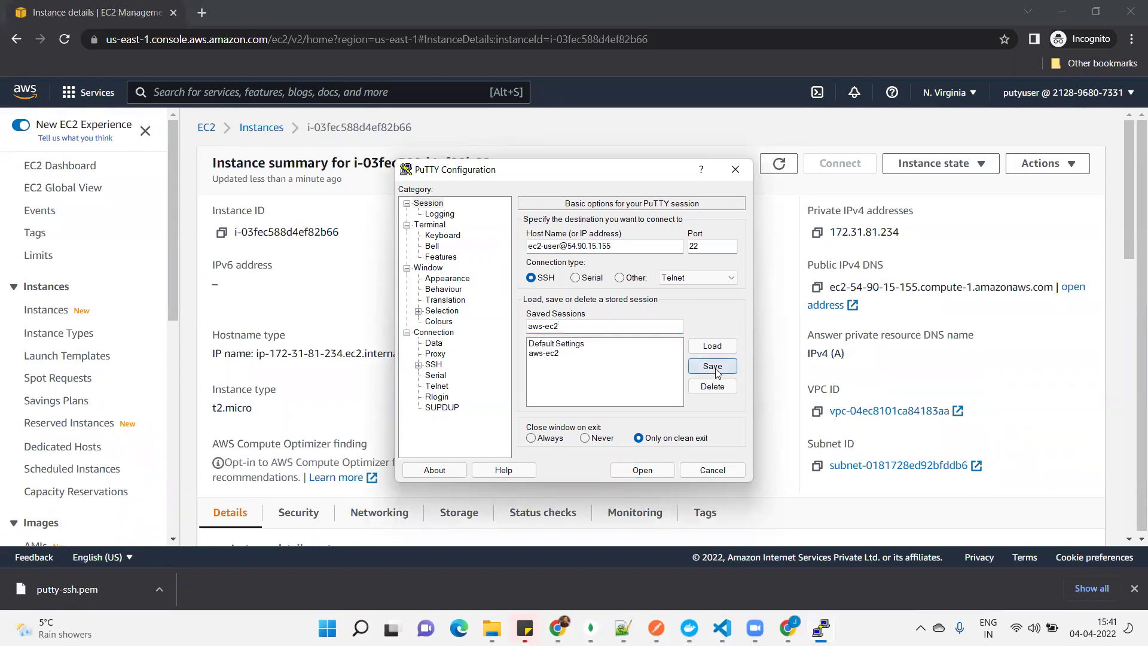
Step: Try to connect with the aws-ec2 session, accept the server's host key, and dismiss the error dialog
click(555, 354)
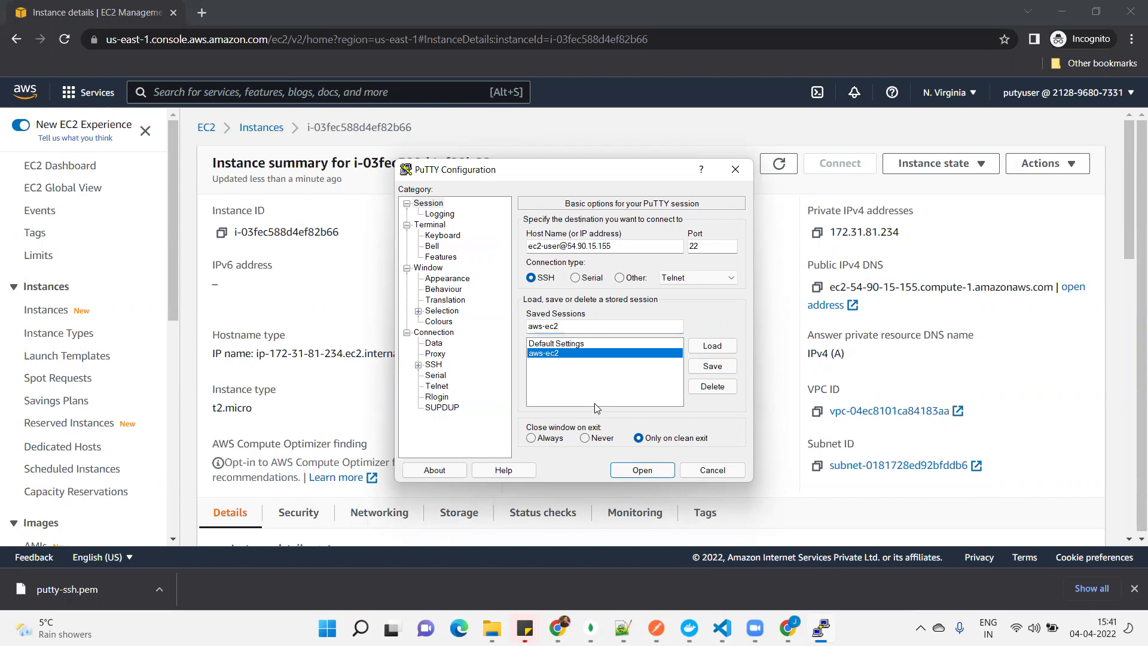
click(634, 470)
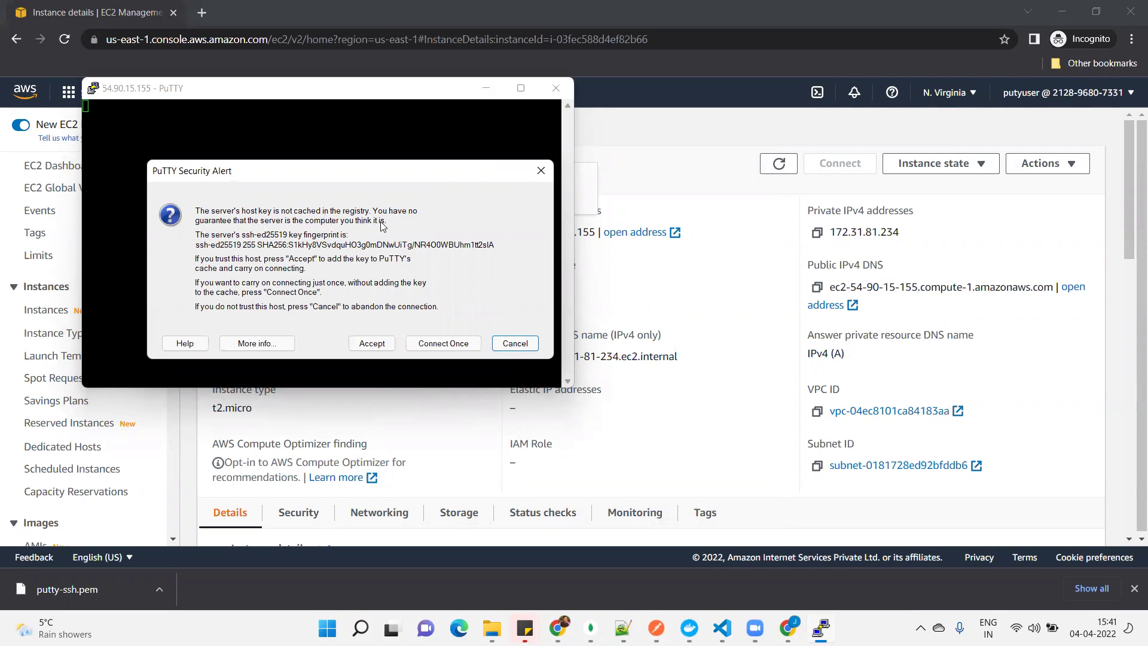
click(374, 344)
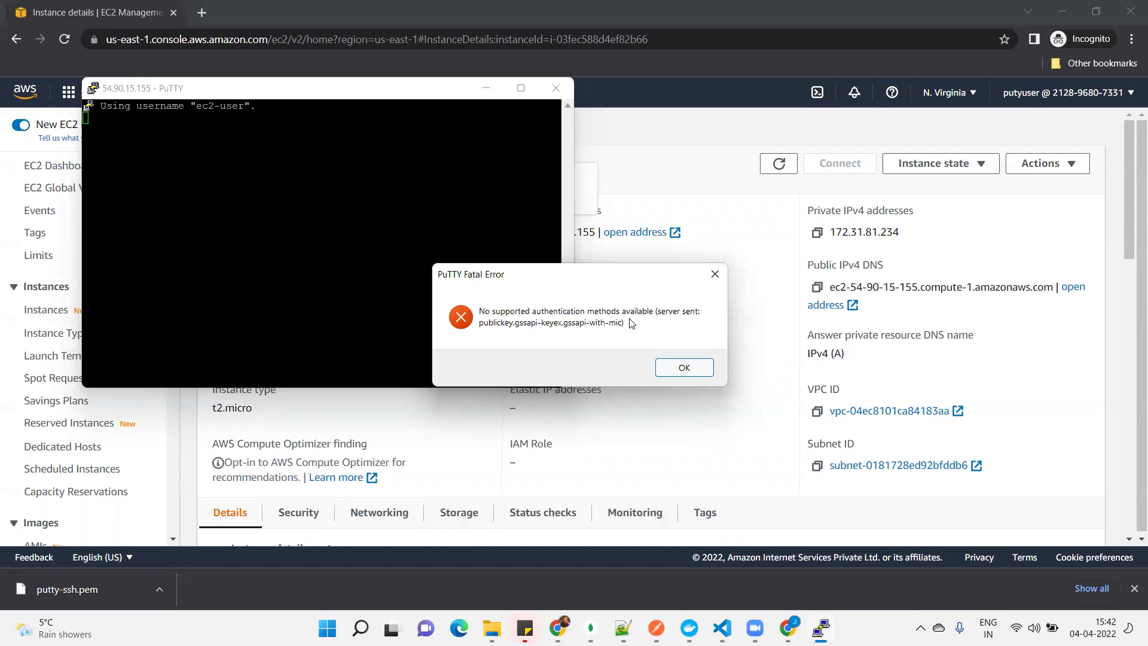
click(684, 367)
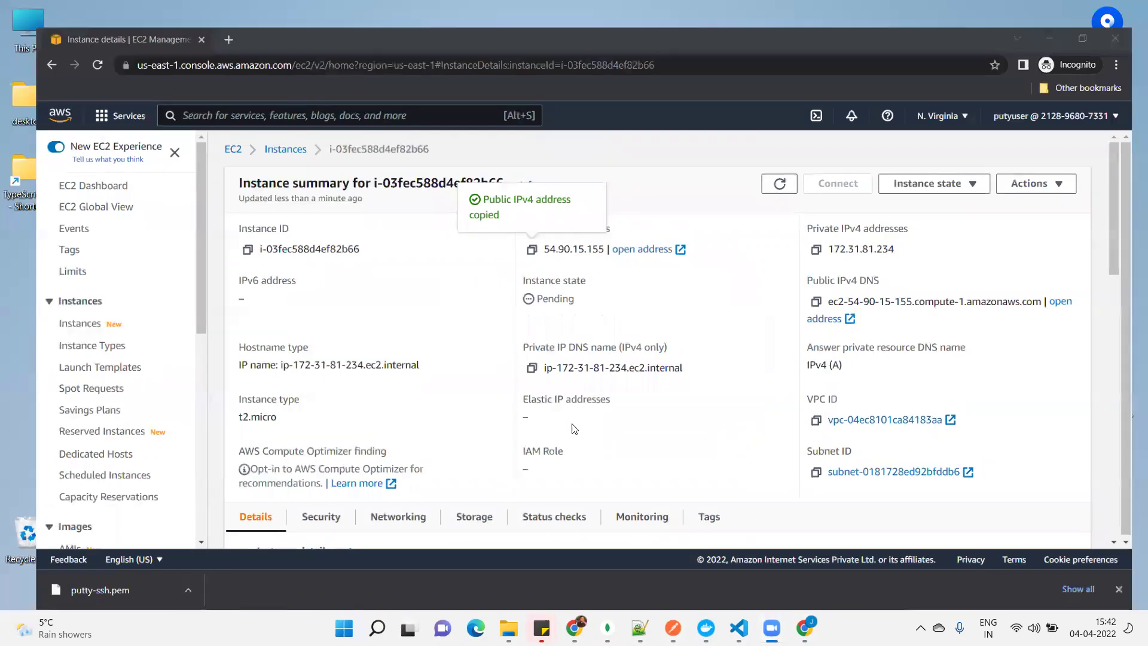
Step: Show the desktop and open the ssh folder that holds the key file
key(super+d)
double_click(319, 171)
click(224, 160)
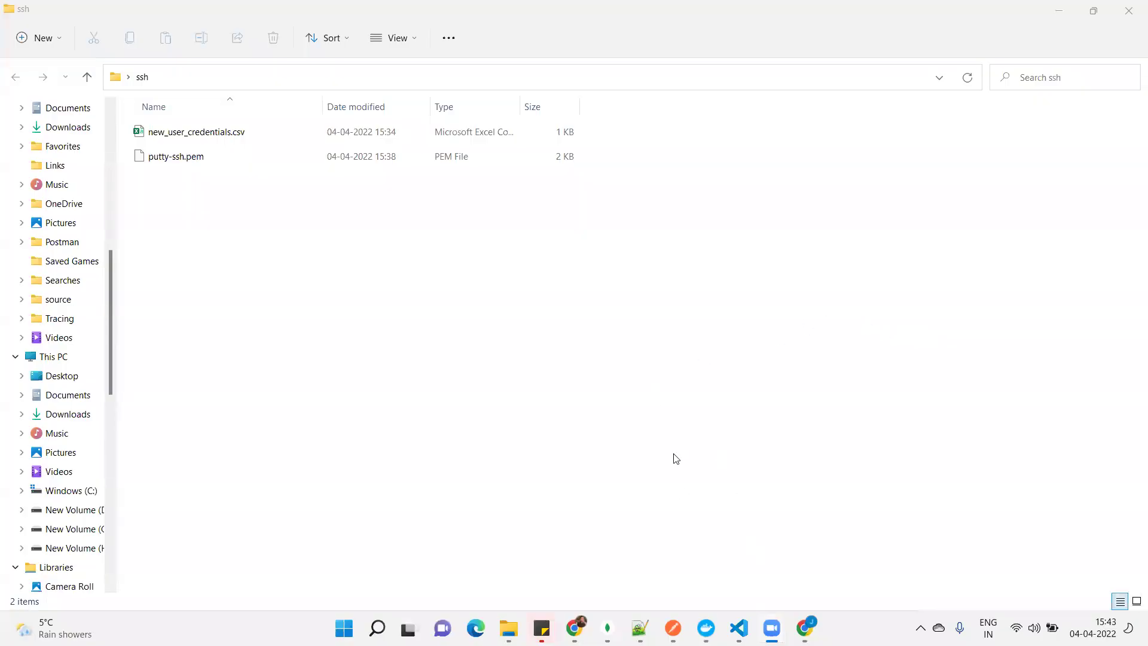
Step: Search the computer for putty and launch PuTTYgen
key(super)
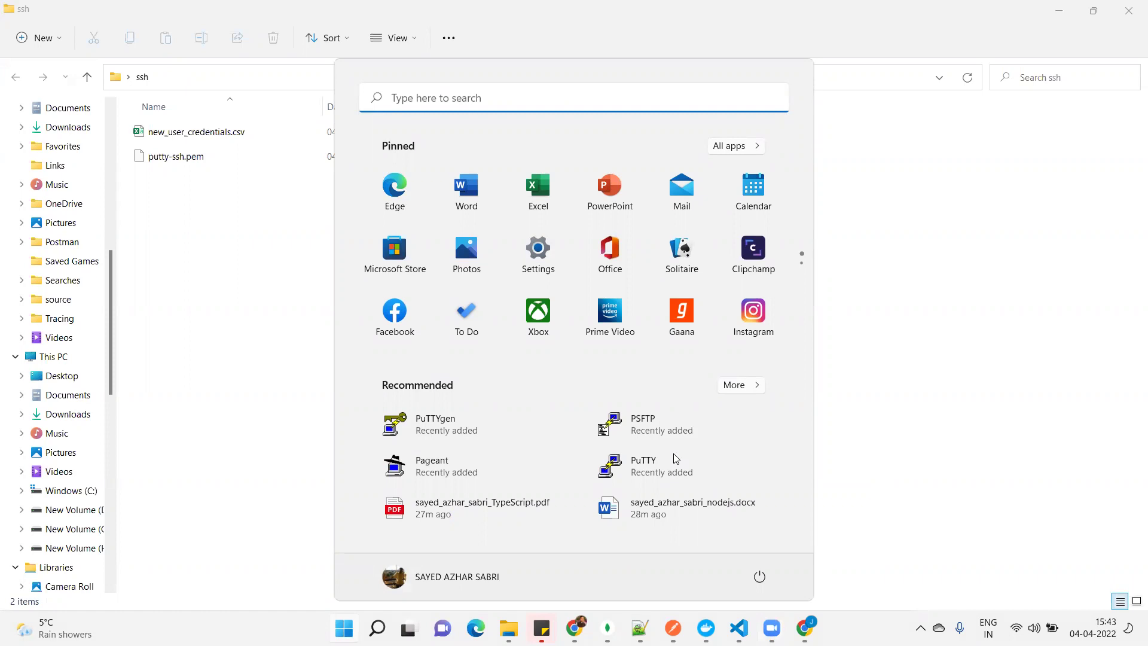
click(515, 99)
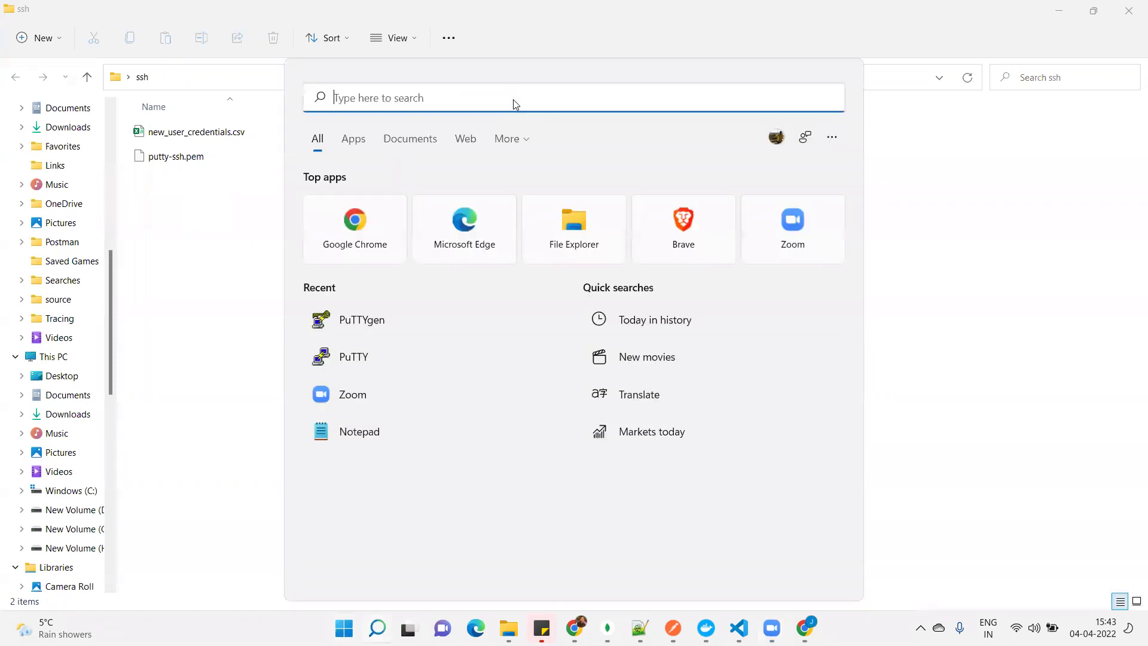
text(putty)
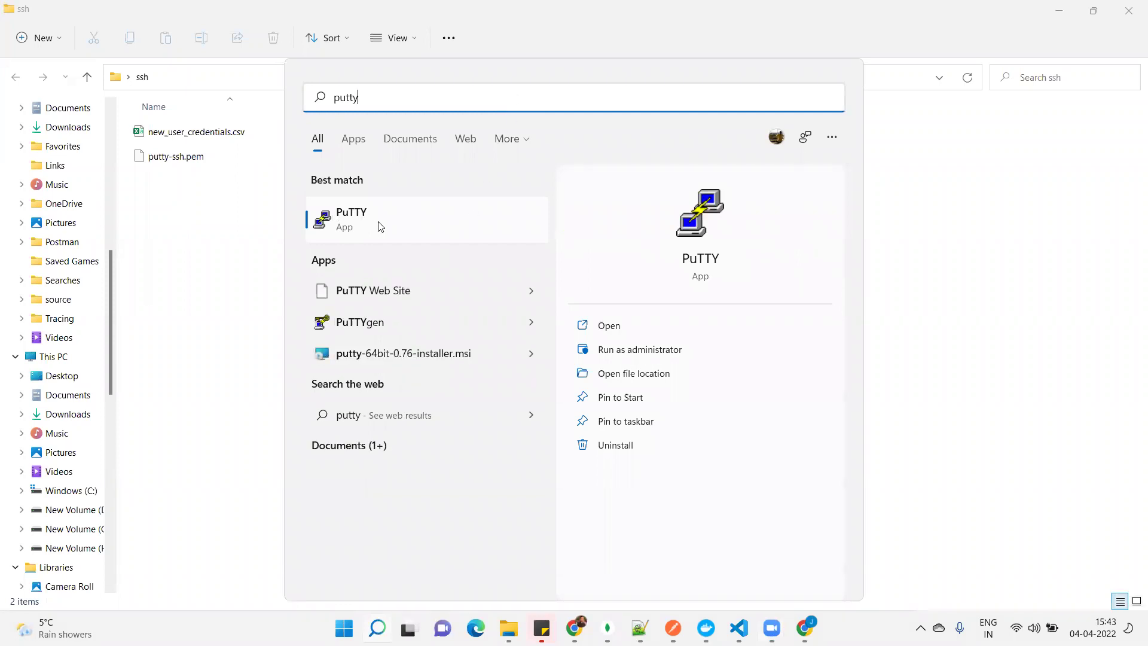
click(395, 328)
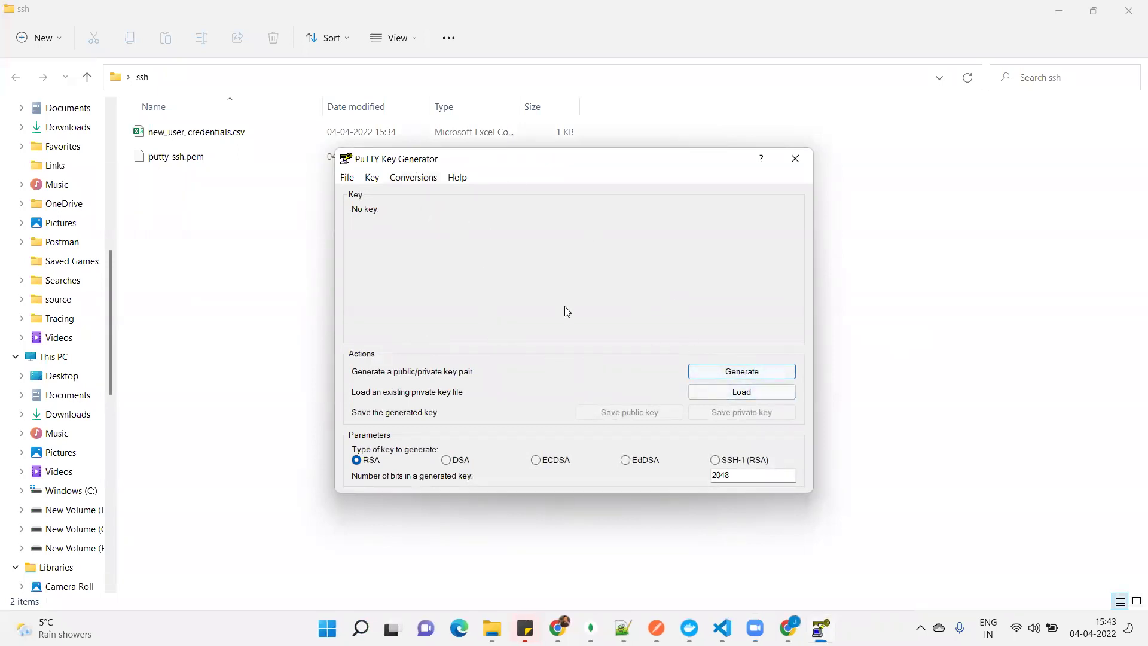
click(349, 177)
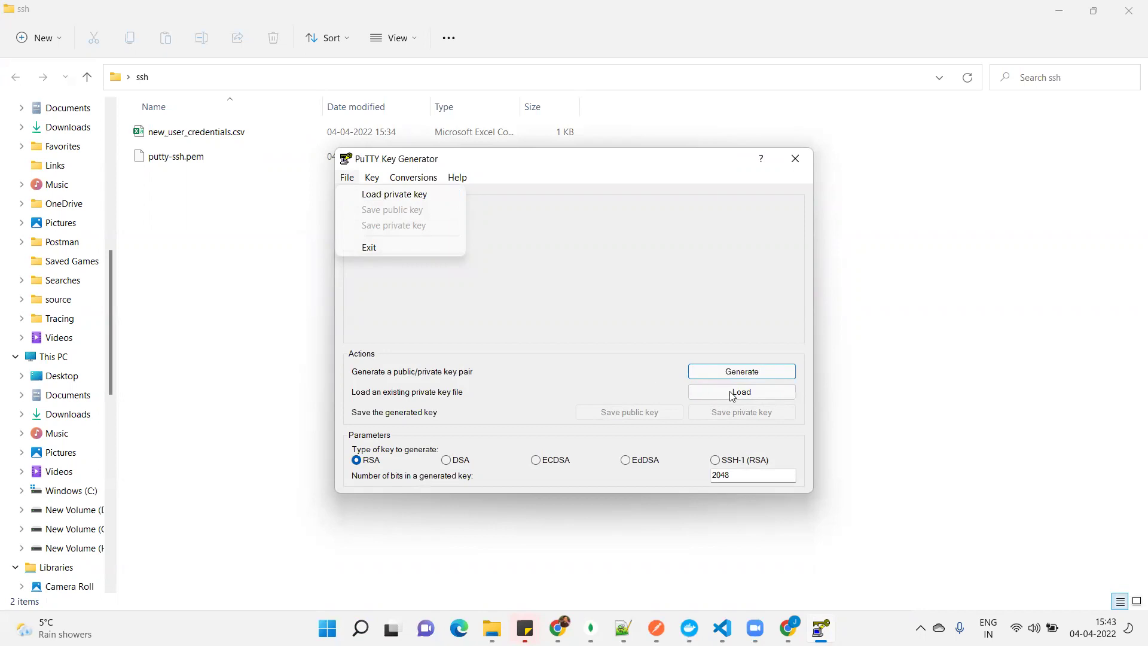
click(784, 536)
drag(658, 381, 795, 375)
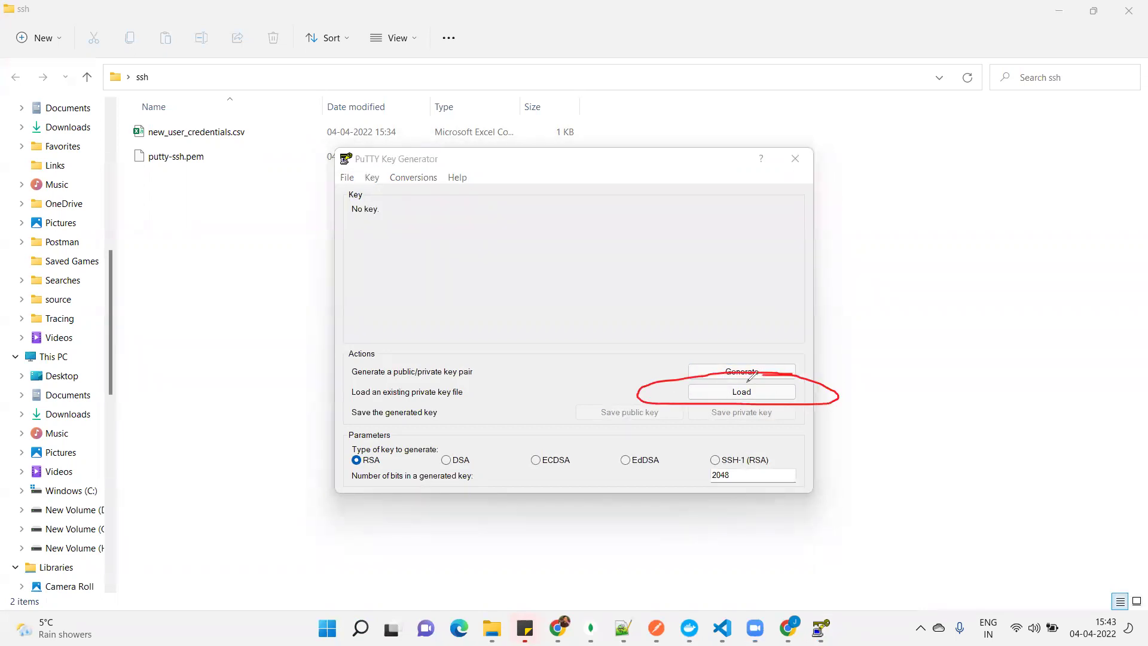
drag(366, 160, 371, 154)
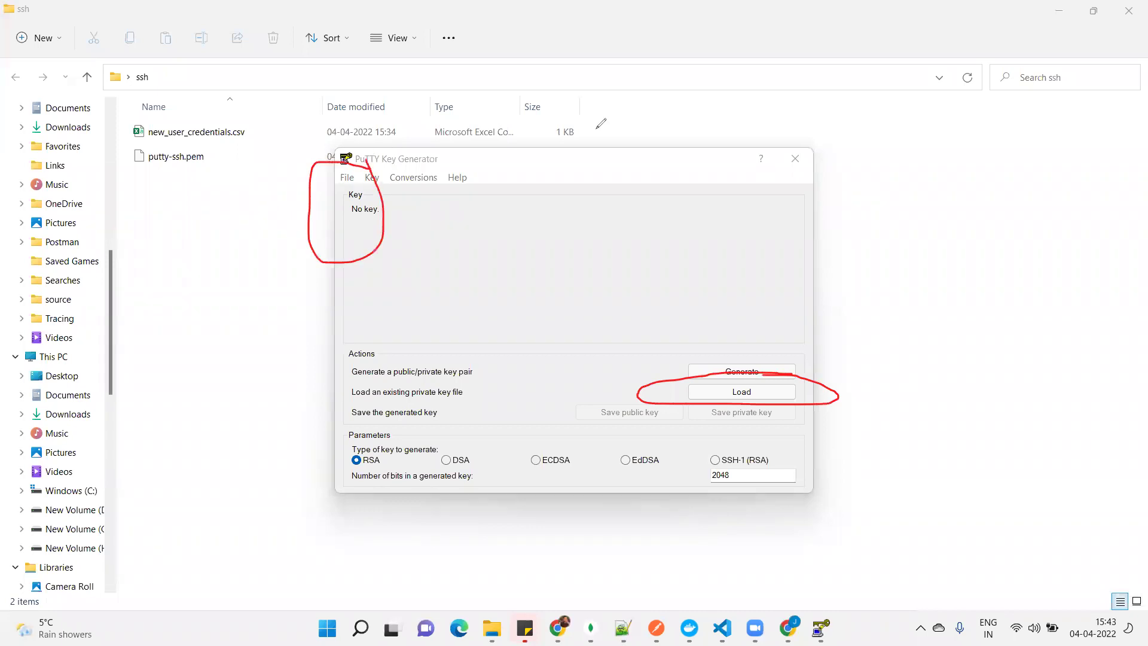
key(Escape)
Step: Load the private key putty-ssh.pem from the Desktop ssh folder, showing all file types, and dismiss the import notice
click(347, 178)
click(354, 194)
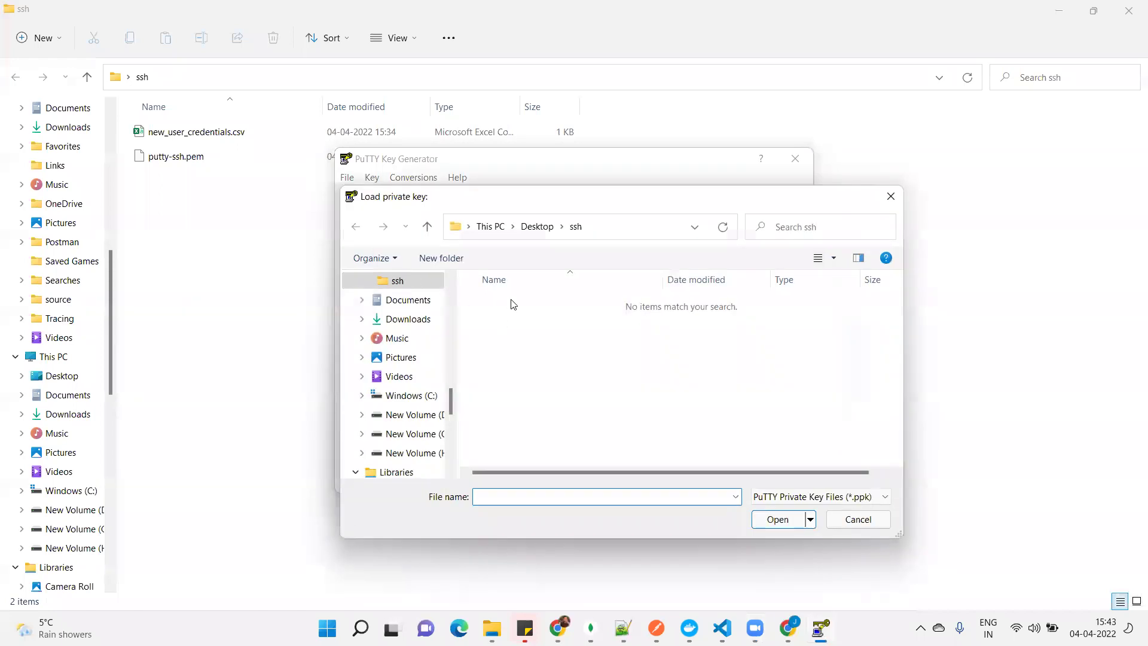
click(531, 227)
click(489, 227)
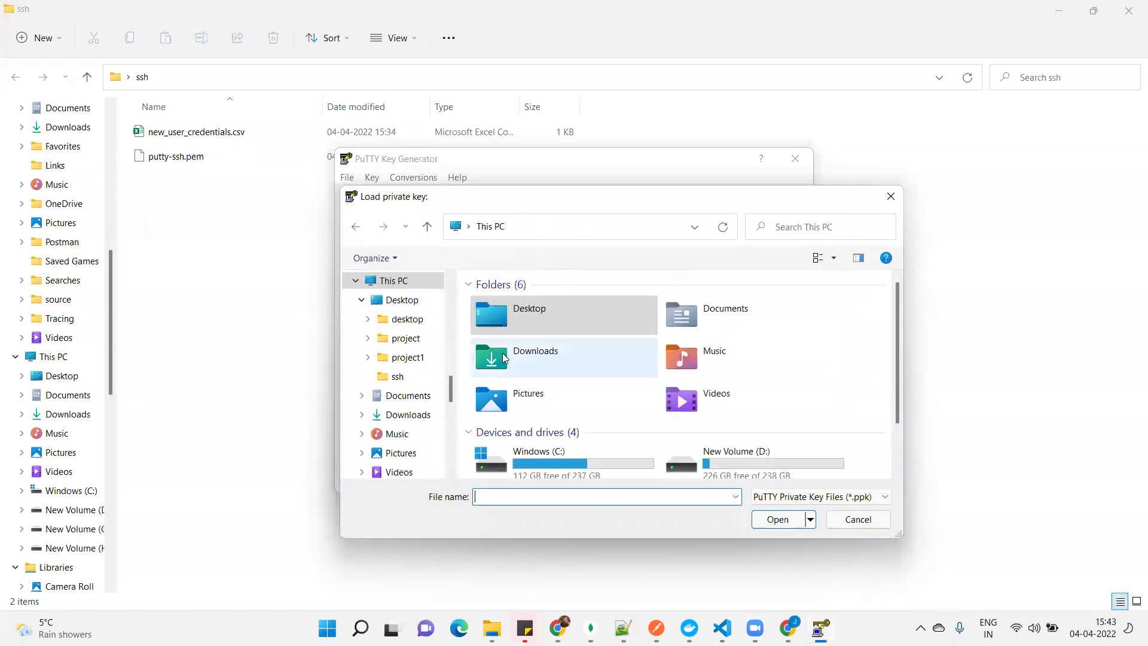
double_click(528, 324)
double_click(769, 323)
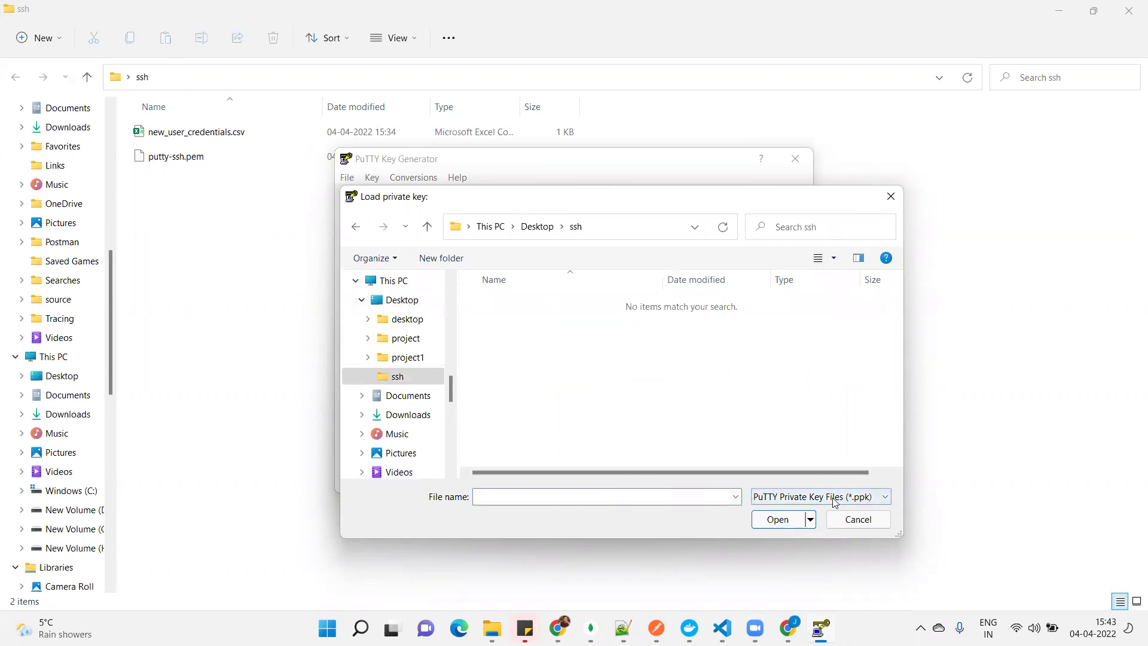
click(791, 498)
click(785, 524)
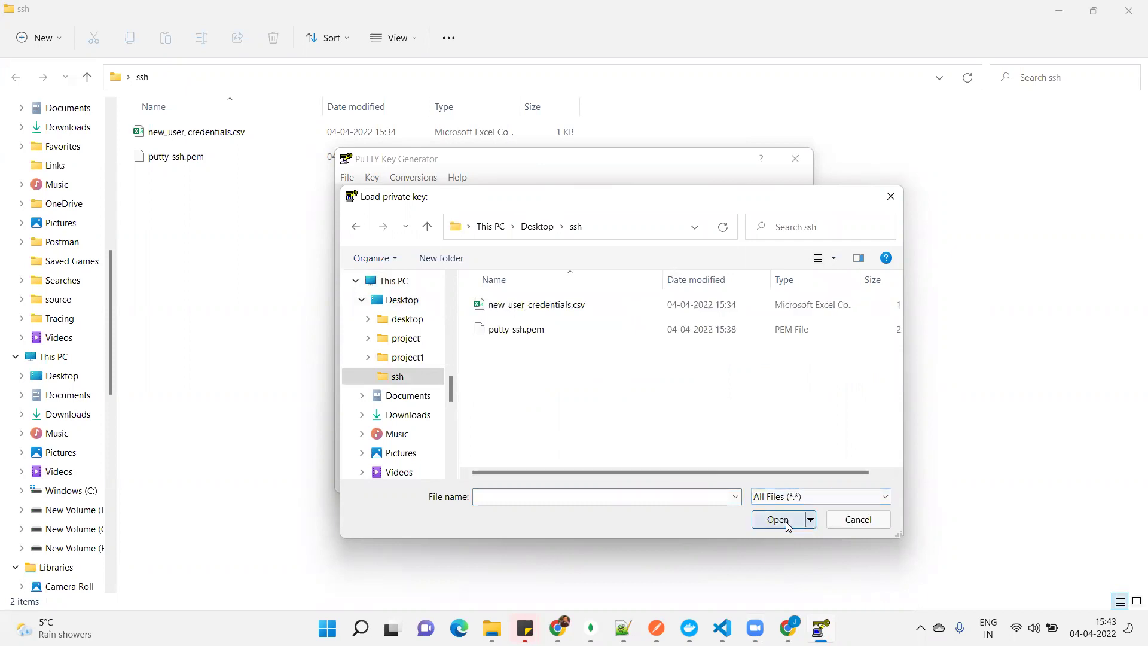
click(519, 334)
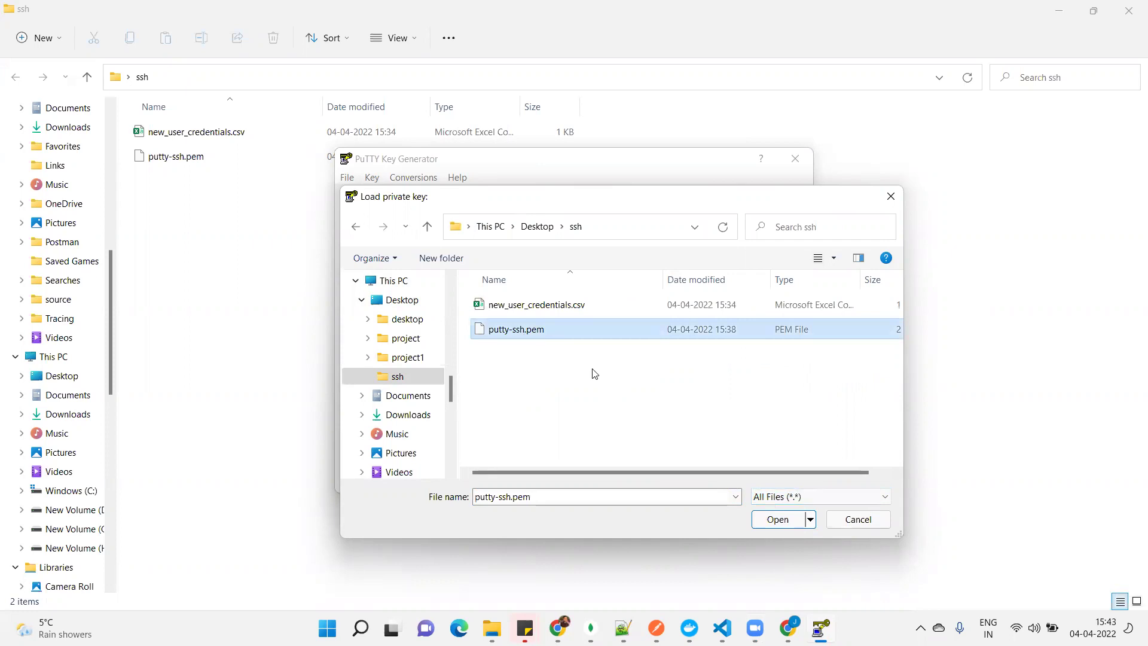
click(775, 519)
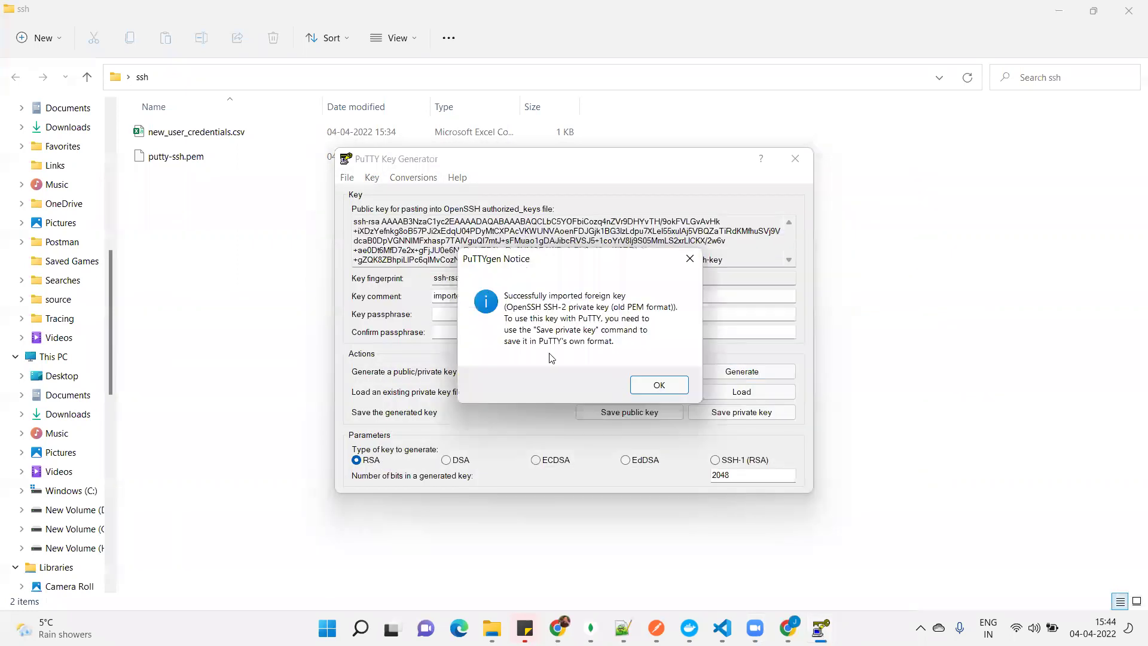
click(651, 385)
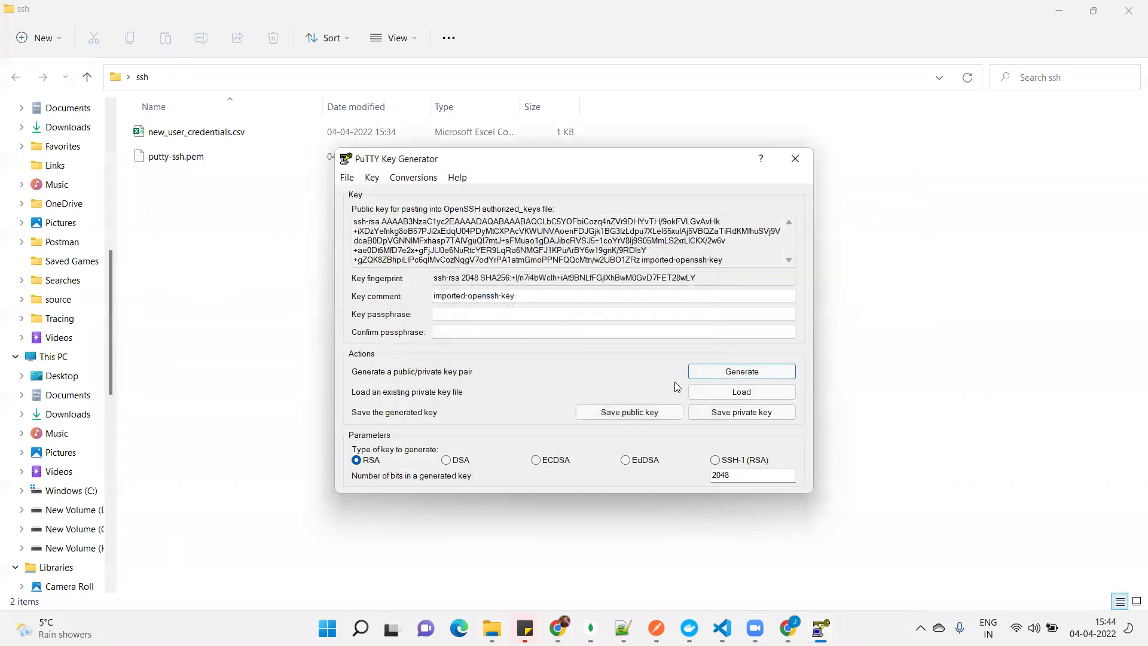
Step: Save the private key without a passphrase as putty-ssh.ppk in the ssh folder, close PuTTYgen, and select the new file
click(735, 414)
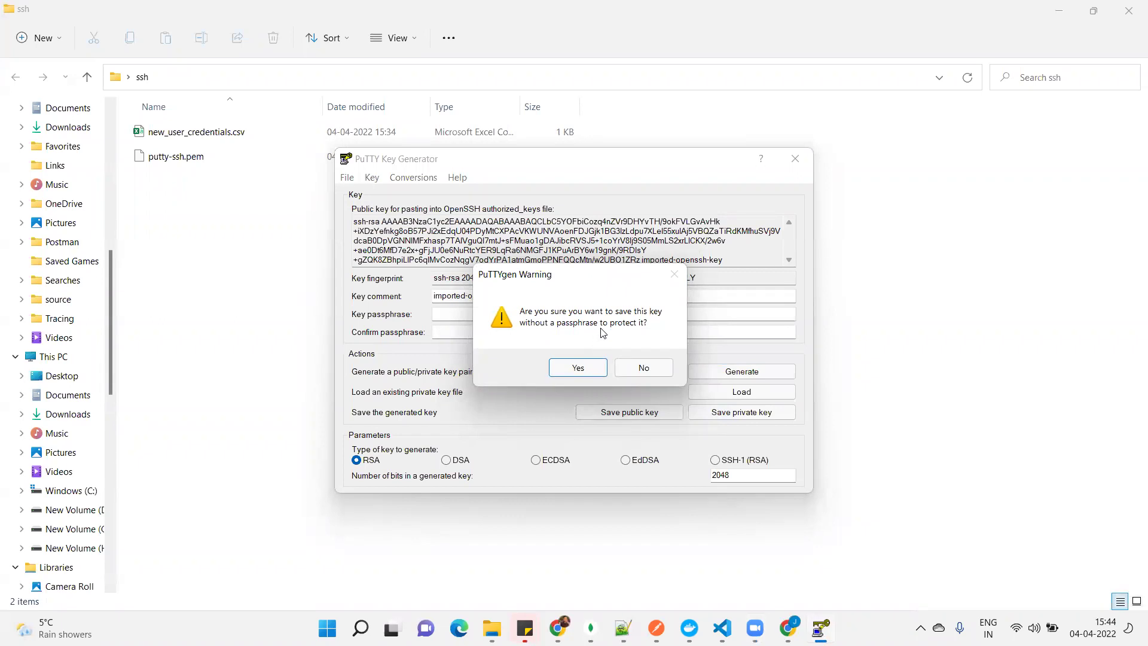
click(586, 368)
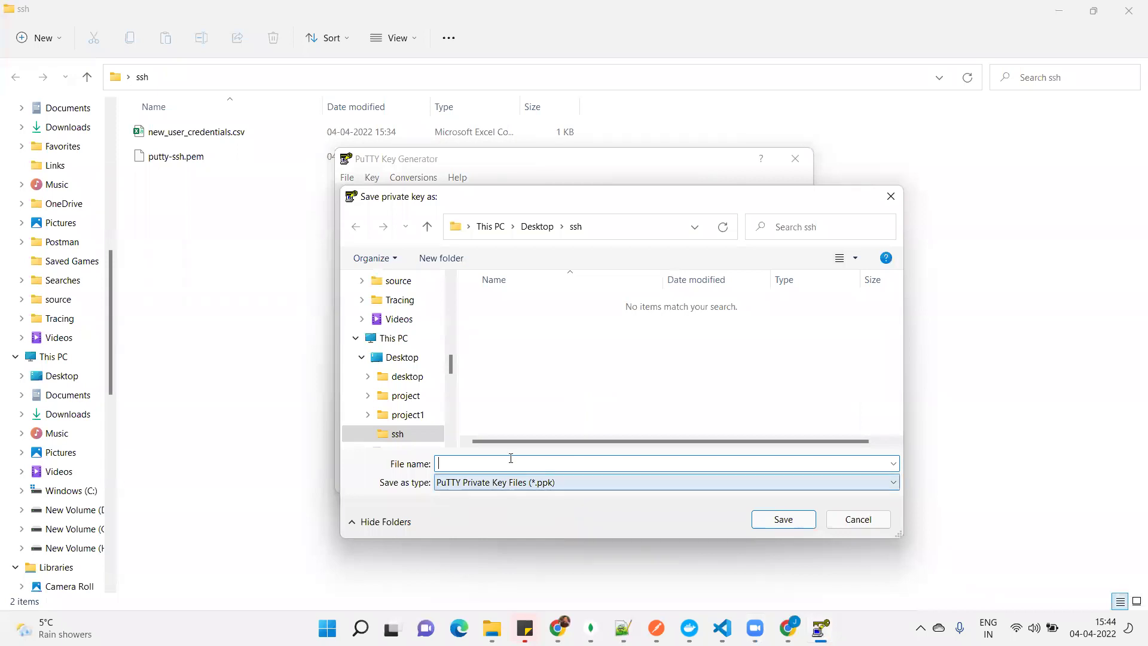
text(p)
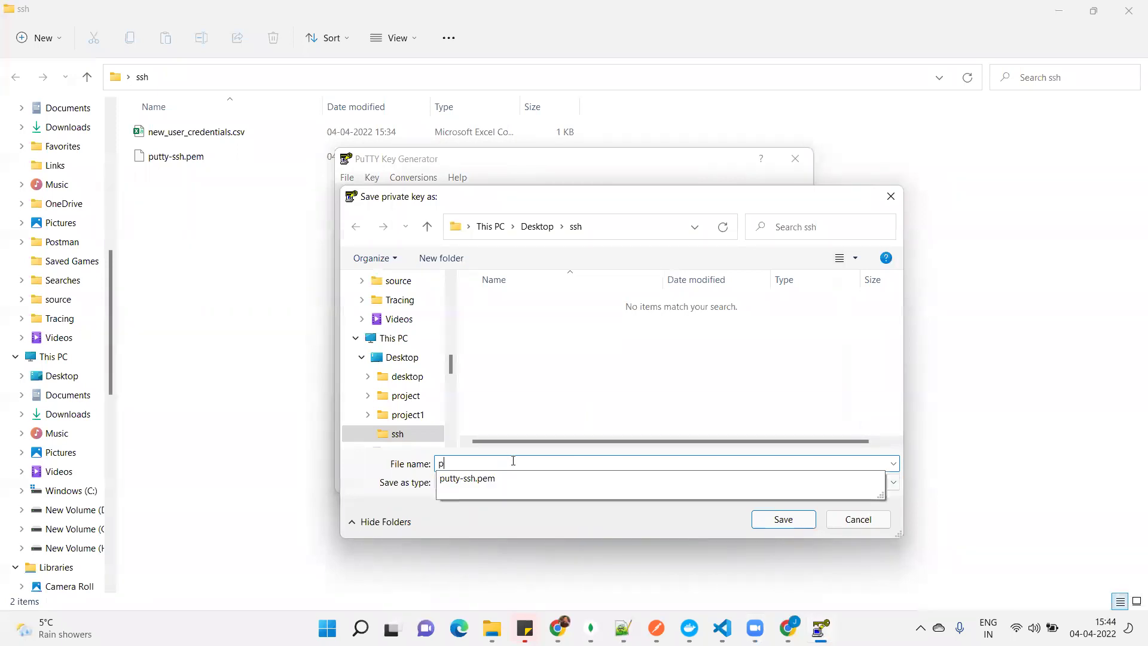
text(utty-ssh)
click(623, 407)
click(789, 519)
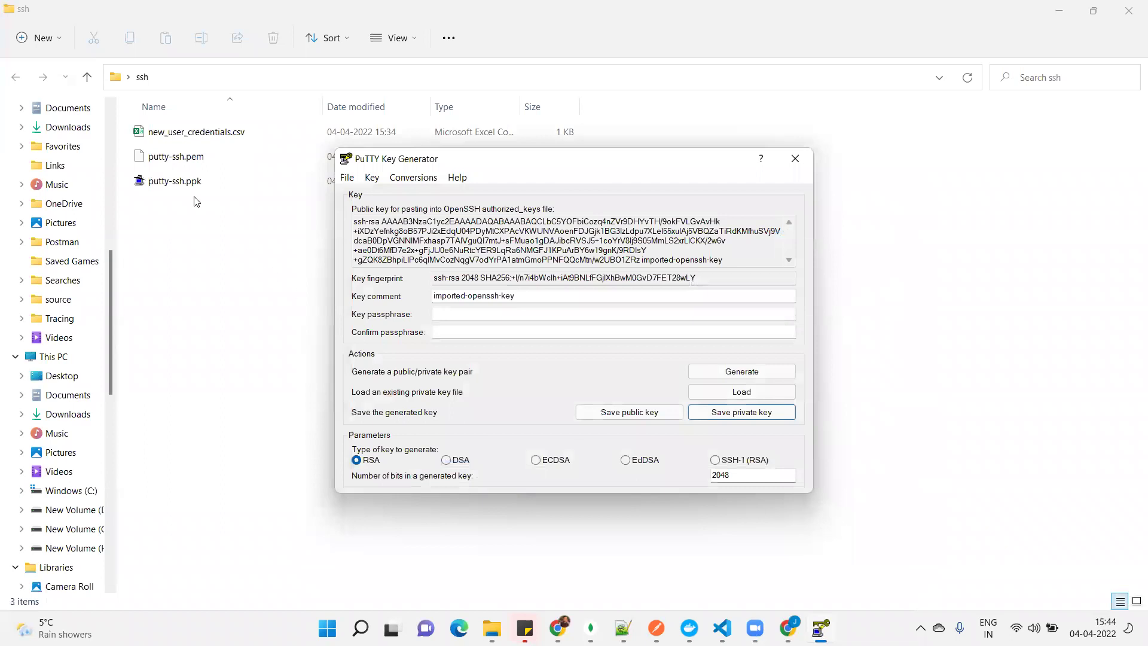
click(794, 157)
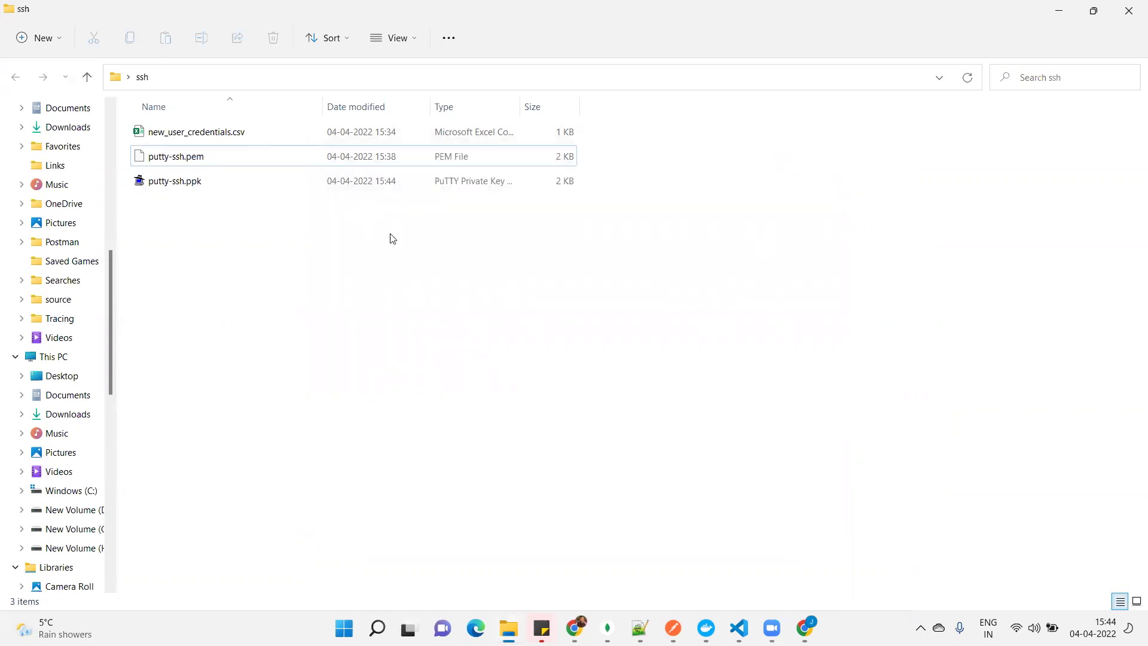
click(205, 189)
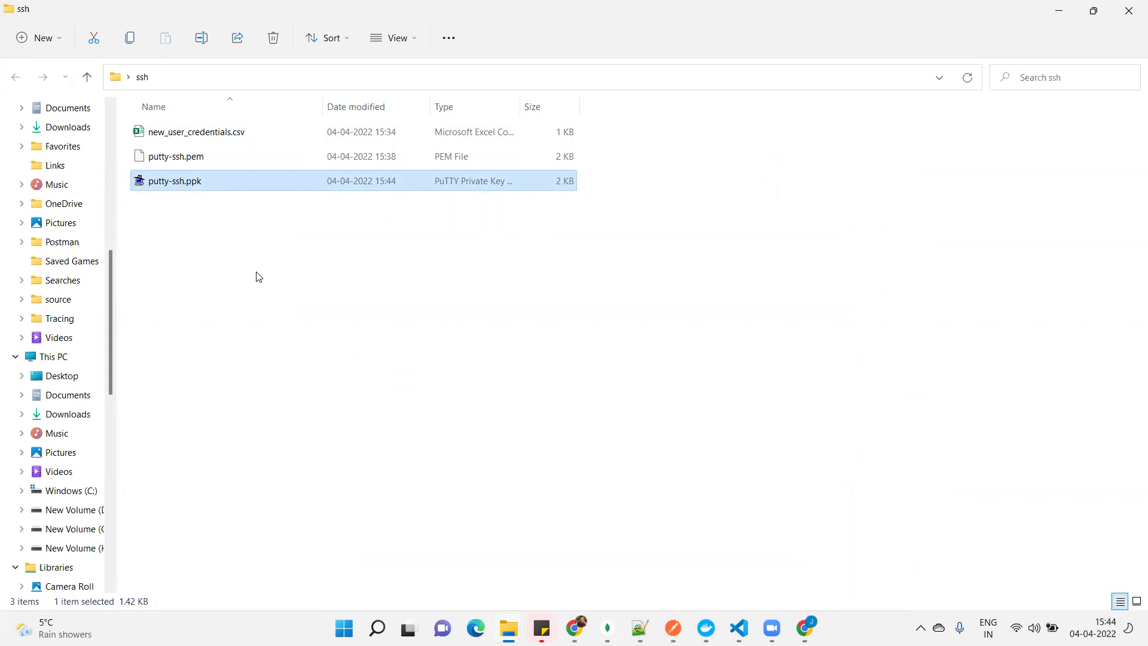
Step: Search the computer for putty, launch the PuTTY app, and load the saved aws-ec2 session
key(super)
text(putty)
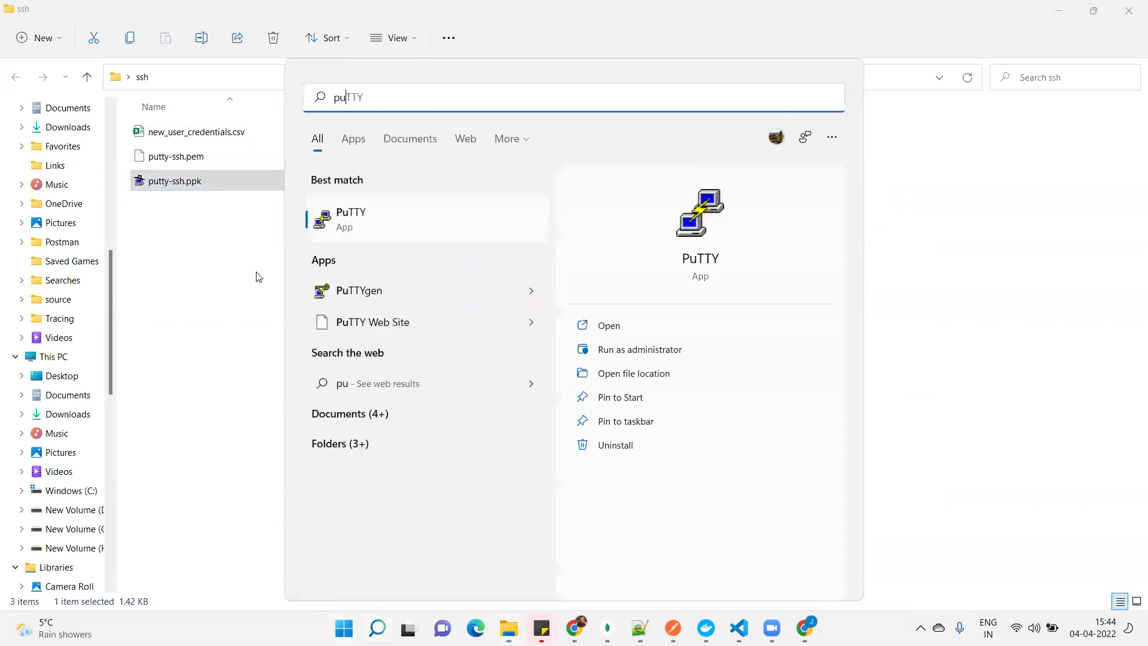
click(381, 215)
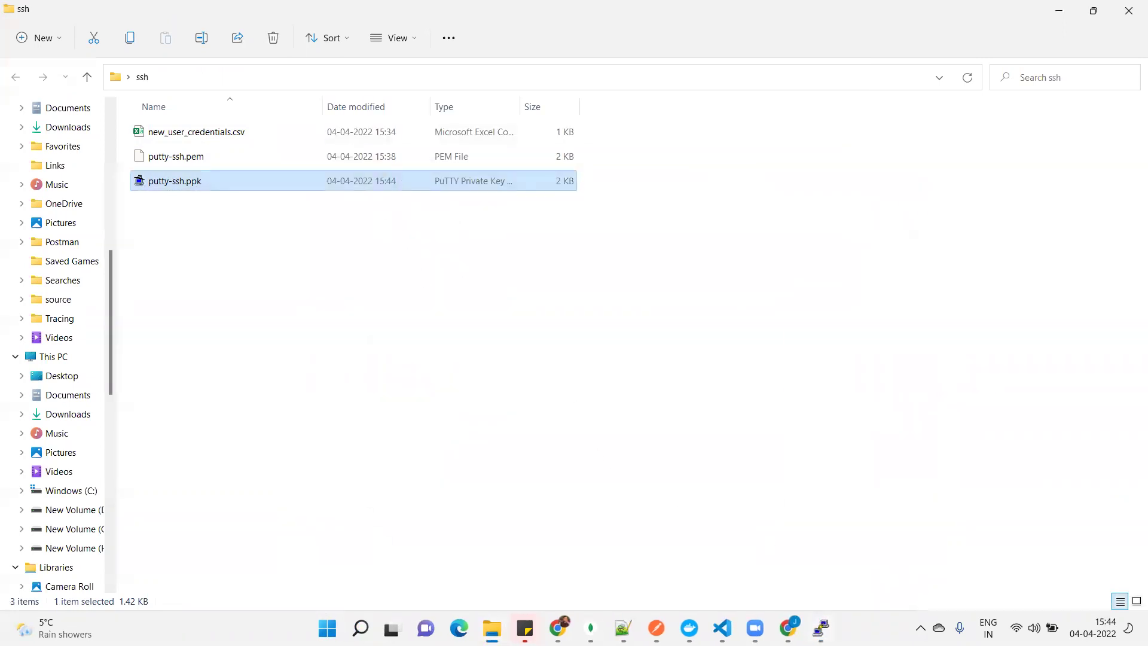
click(820, 628)
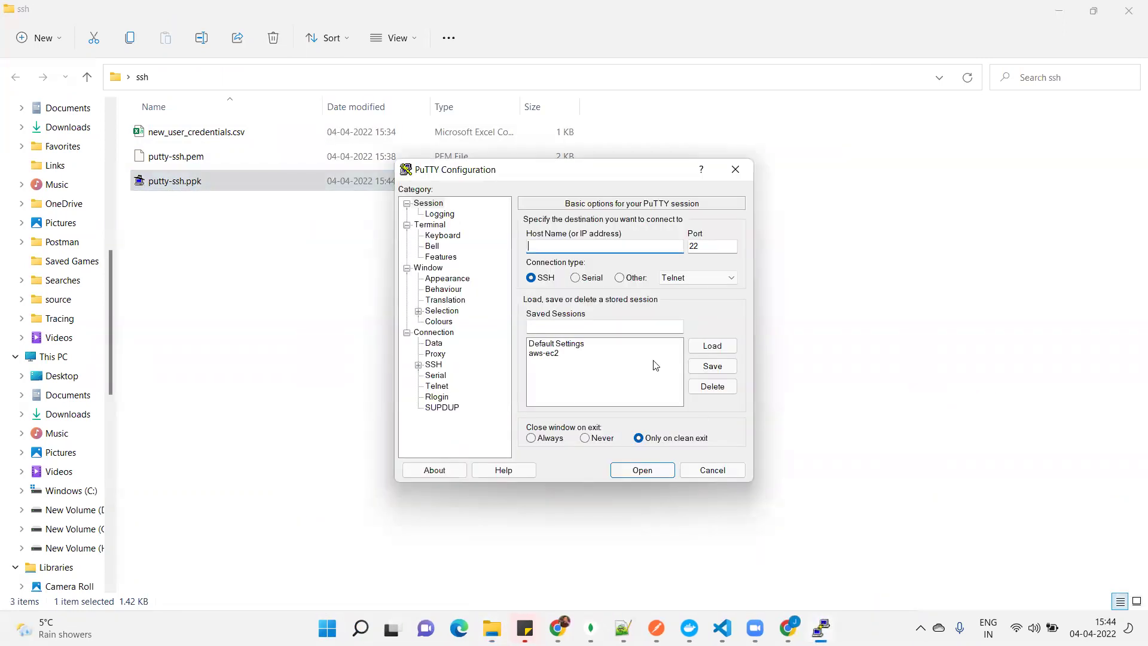
click(545, 354)
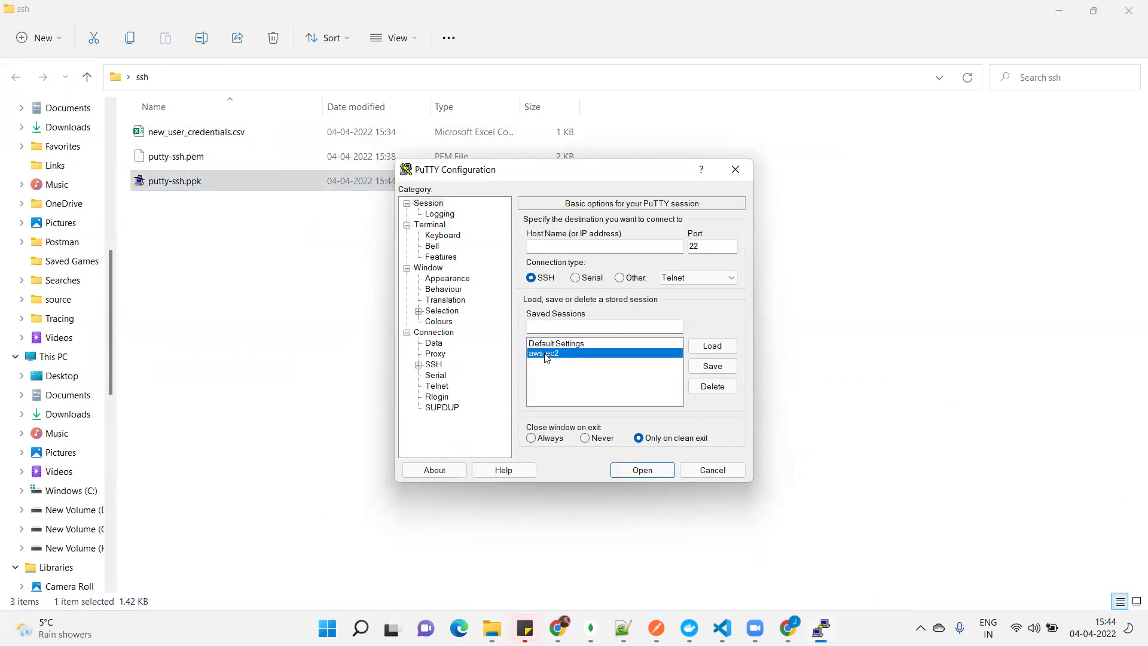
click(716, 349)
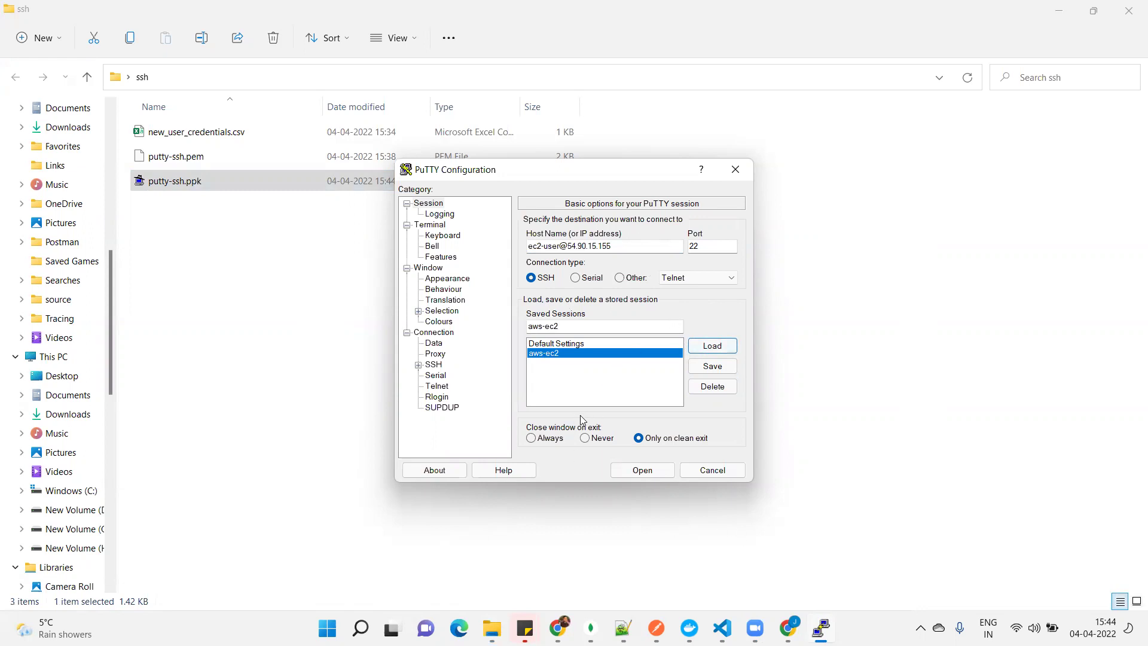
Step: Set putty-ssh.ppk from the Desktop ssh folder as the private key file in the SSH authentication settings
click(434, 332)
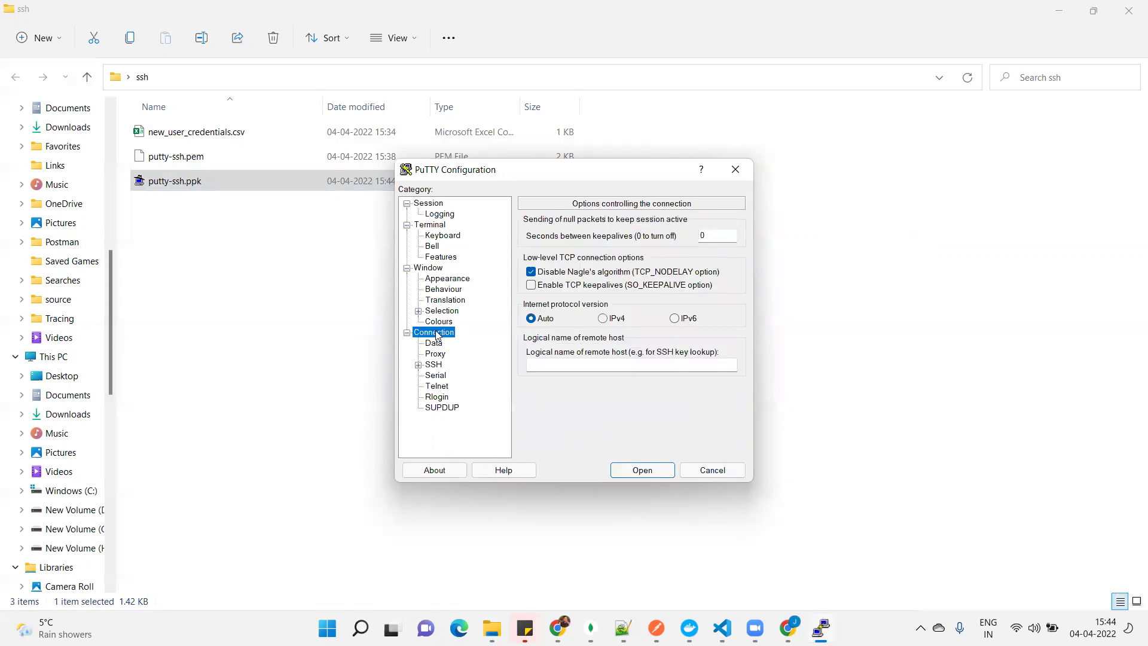
click(418, 364)
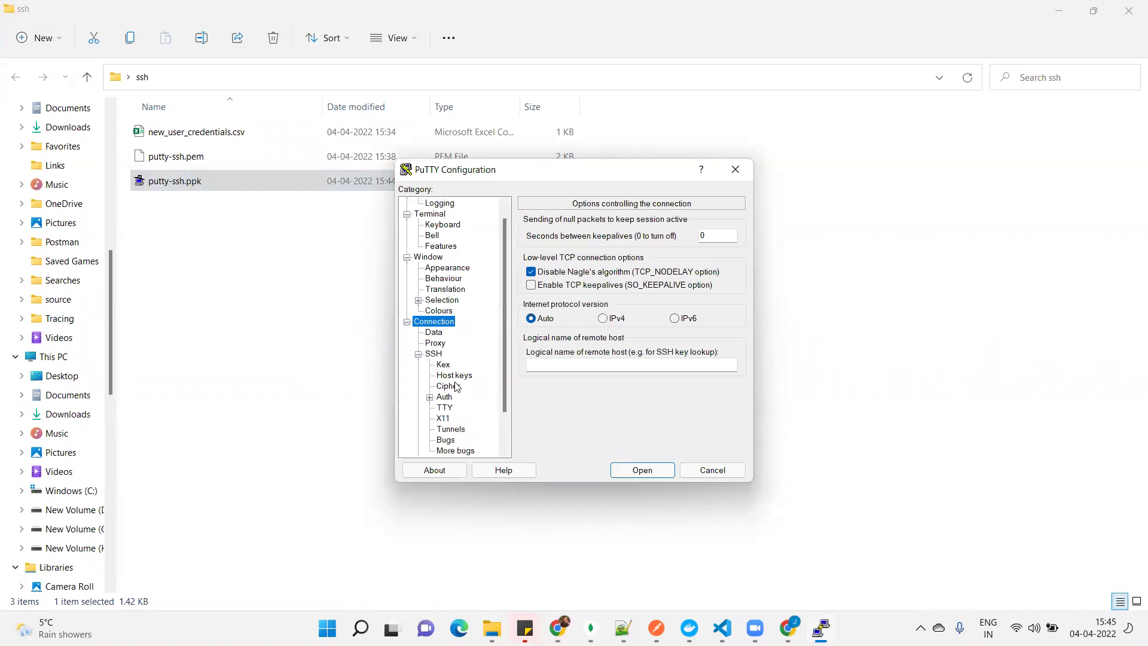
click(430, 397)
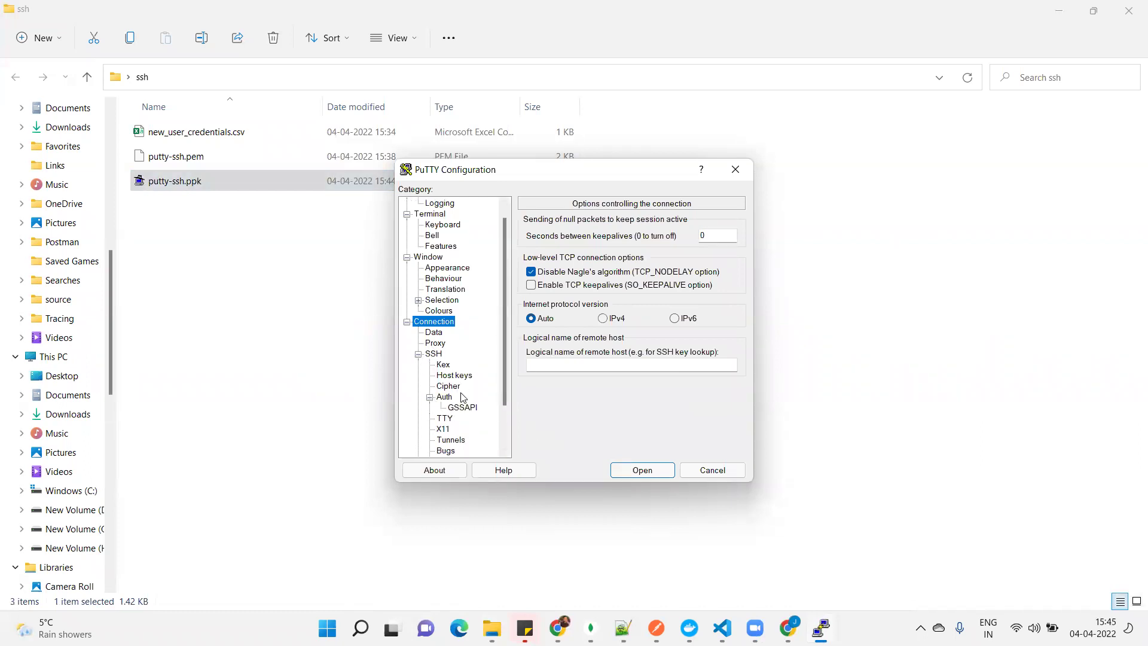
click(448, 398)
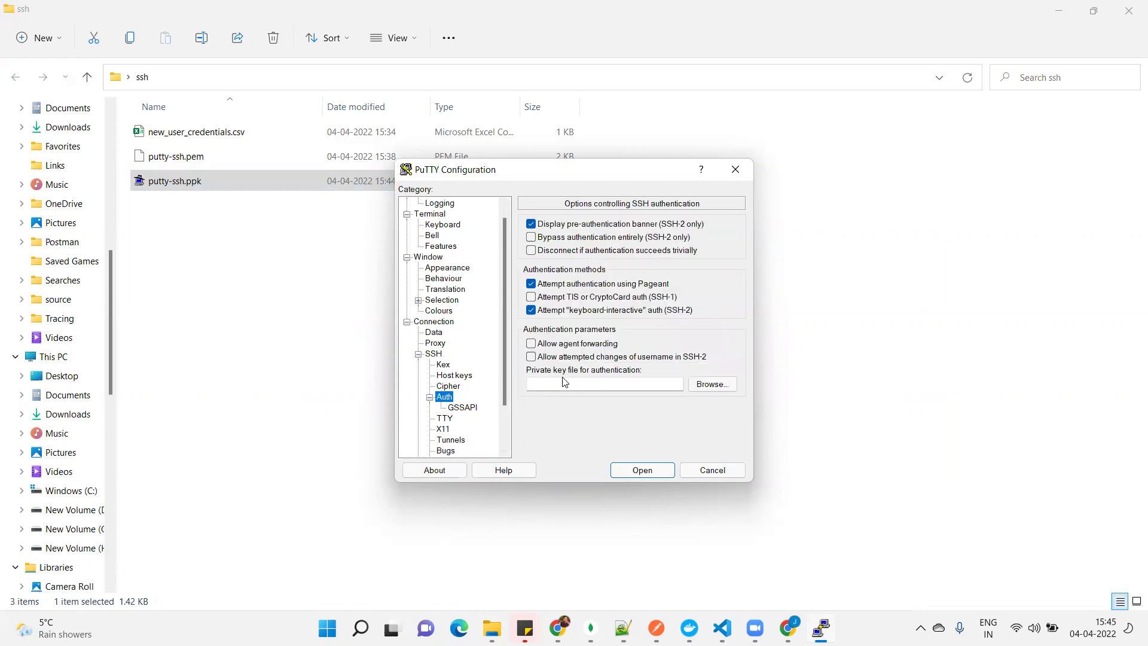
click(696, 385)
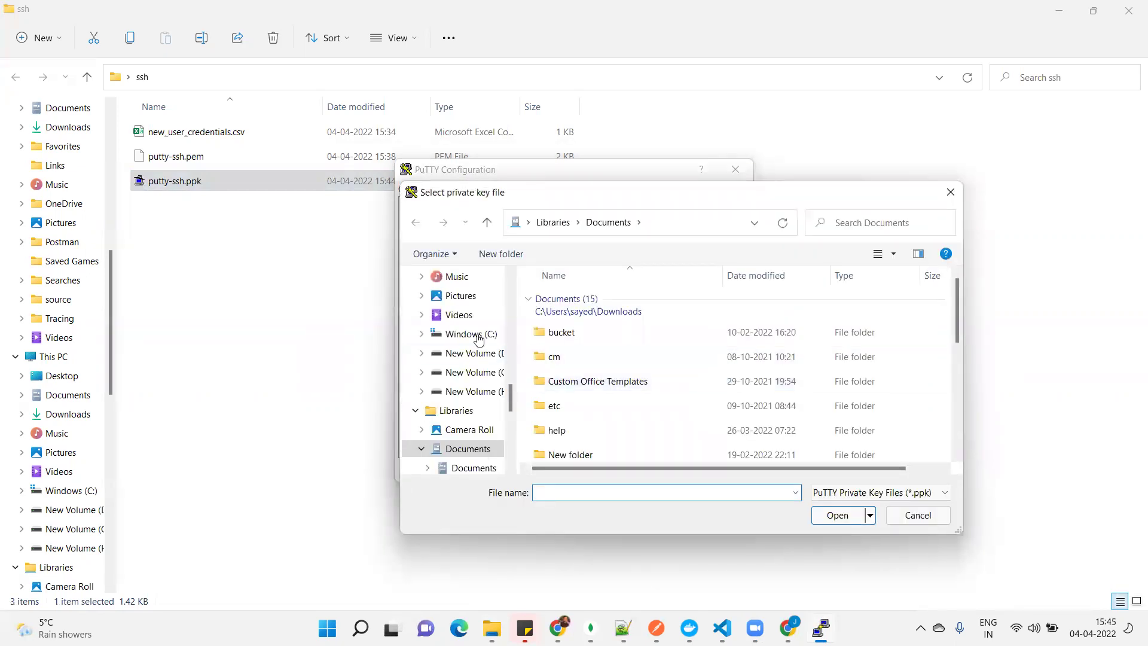
scroll(479, 338, up, 10)
scroll(457, 329, up, 3)
click(452, 293)
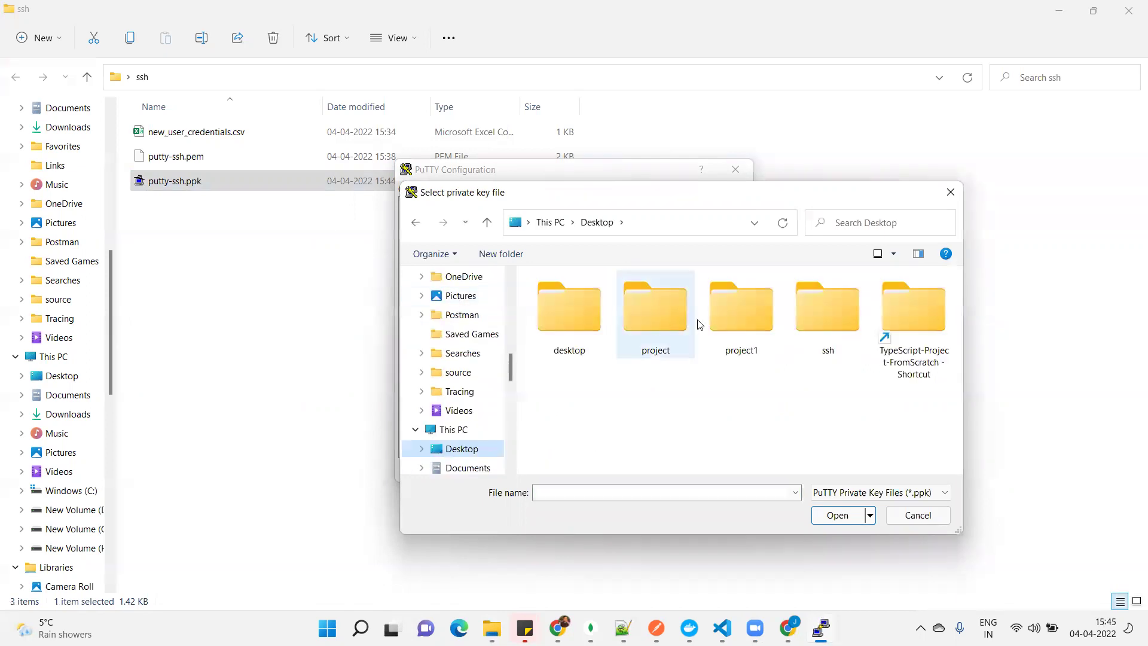
double_click(798, 312)
click(625, 306)
click(831, 513)
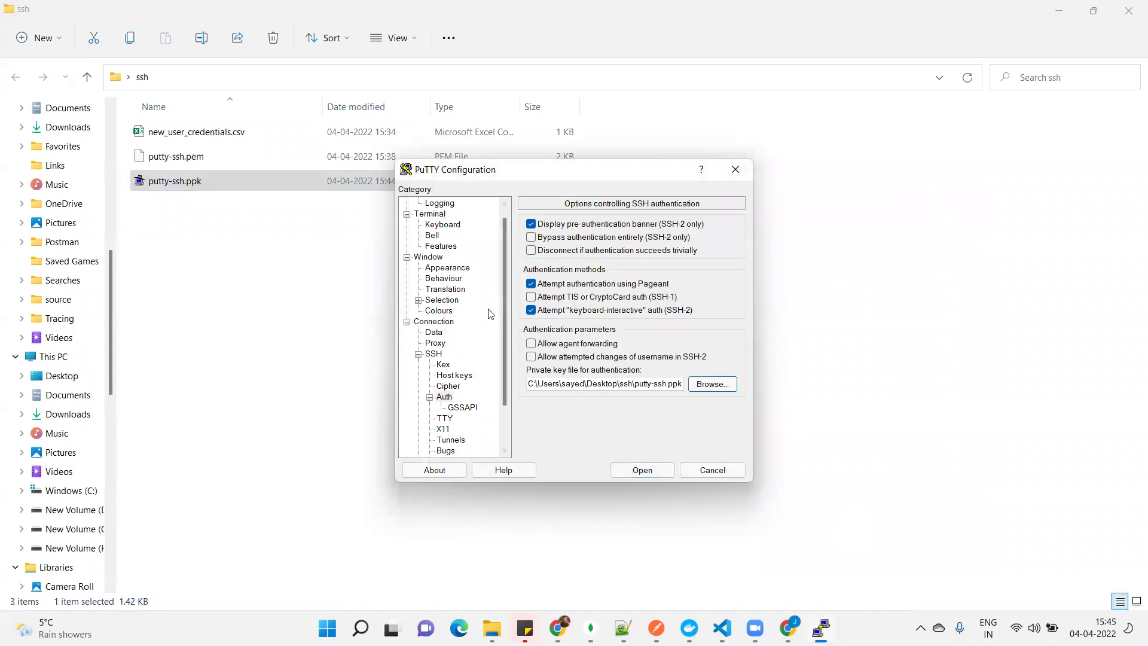
Step: Save the updated settings to the aws-ec2 session and open its SSH connection to the instance
scroll(502, 297, up, 1)
click(431, 204)
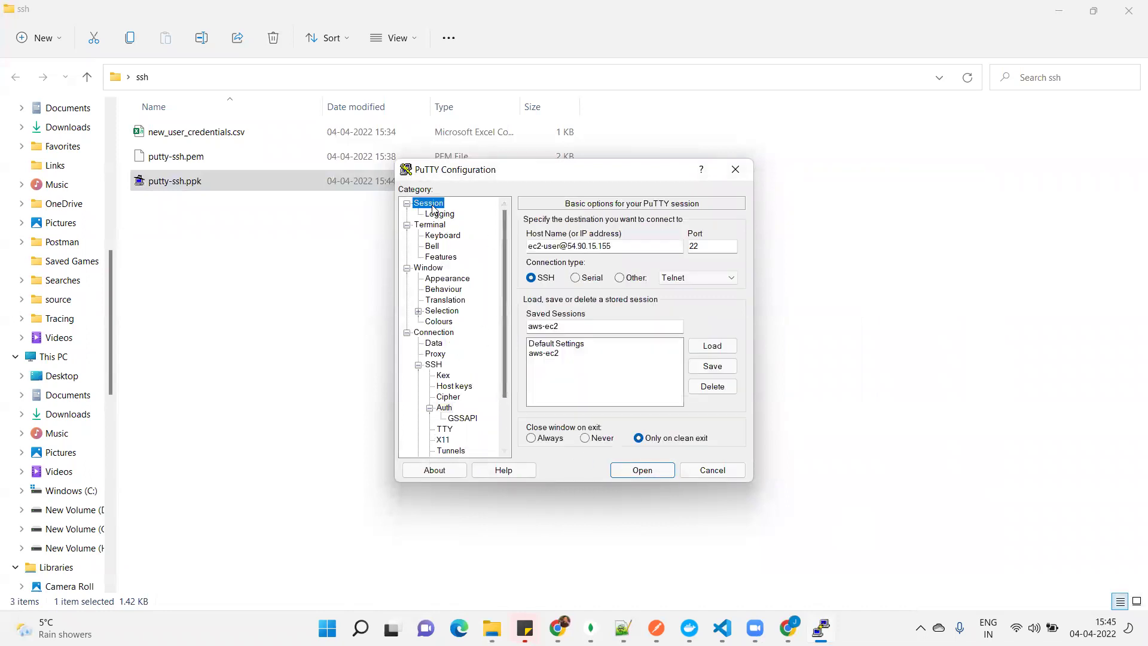
click(711, 372)
click(543, 354)
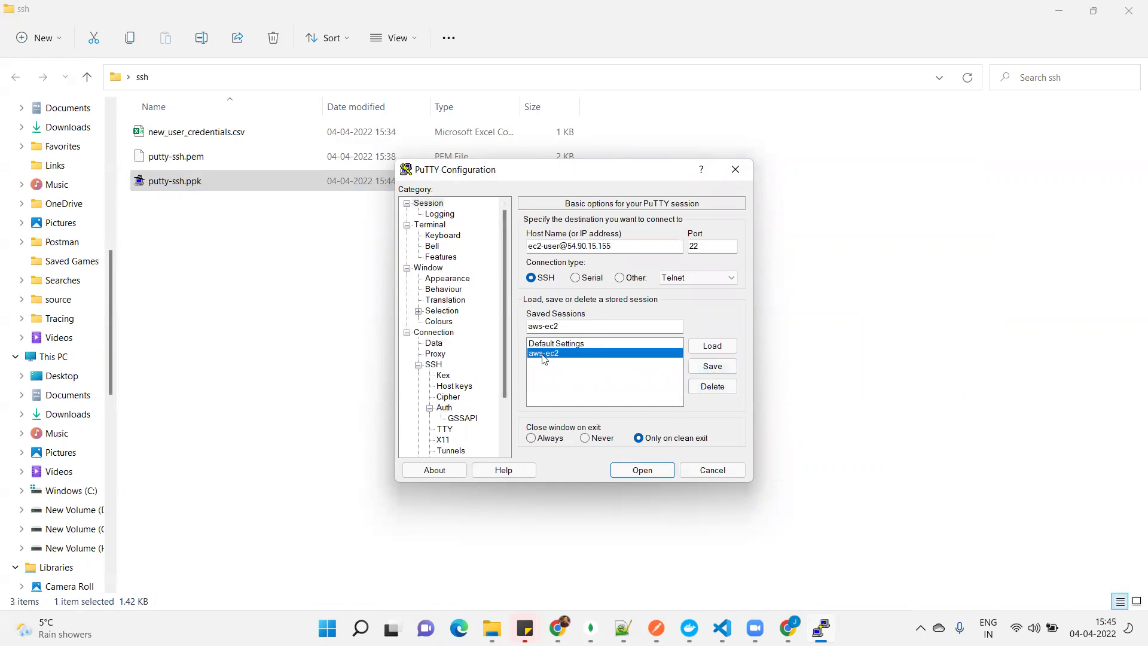
click(643, 471)
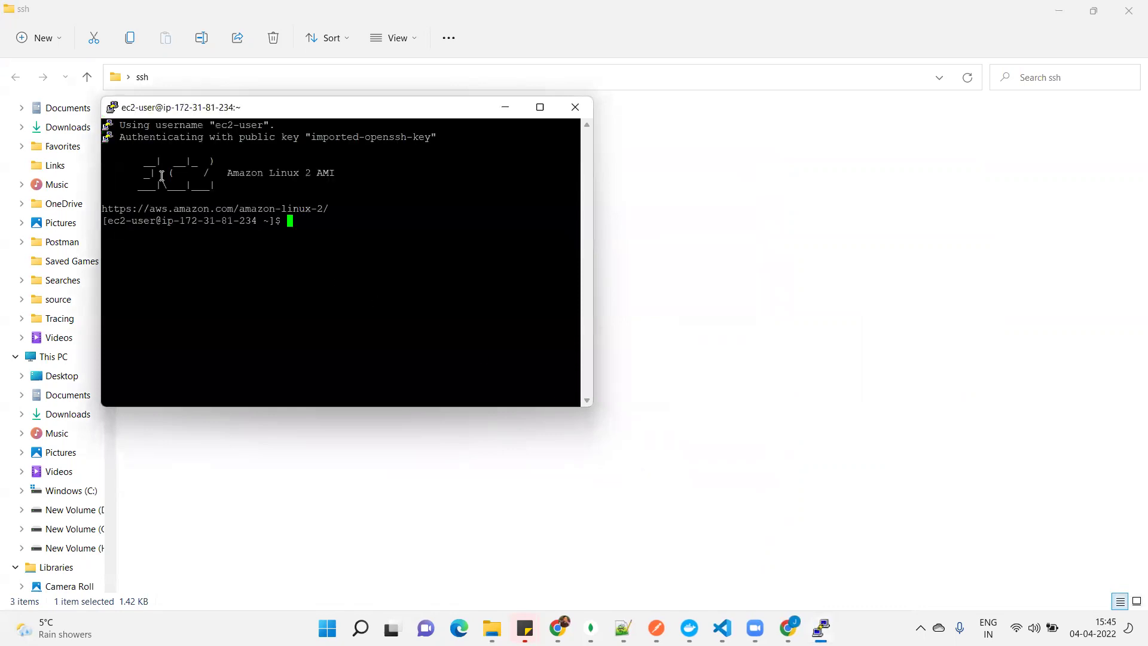
Step: Examine the terminal's login banner and compare the prompt's host address with the private IPv4 address on the EC2 instance details page in Chrome
drag(153, 137, 279, 139)
drag(151, 169, 305, 174)
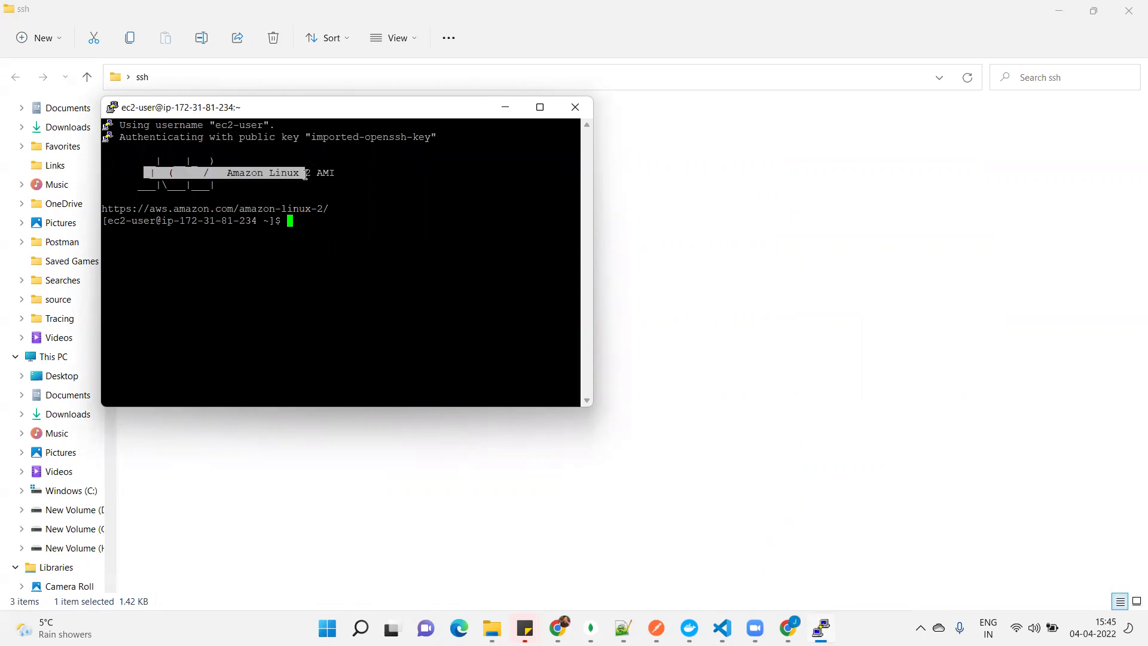
drag(162, 222, 257, 220)
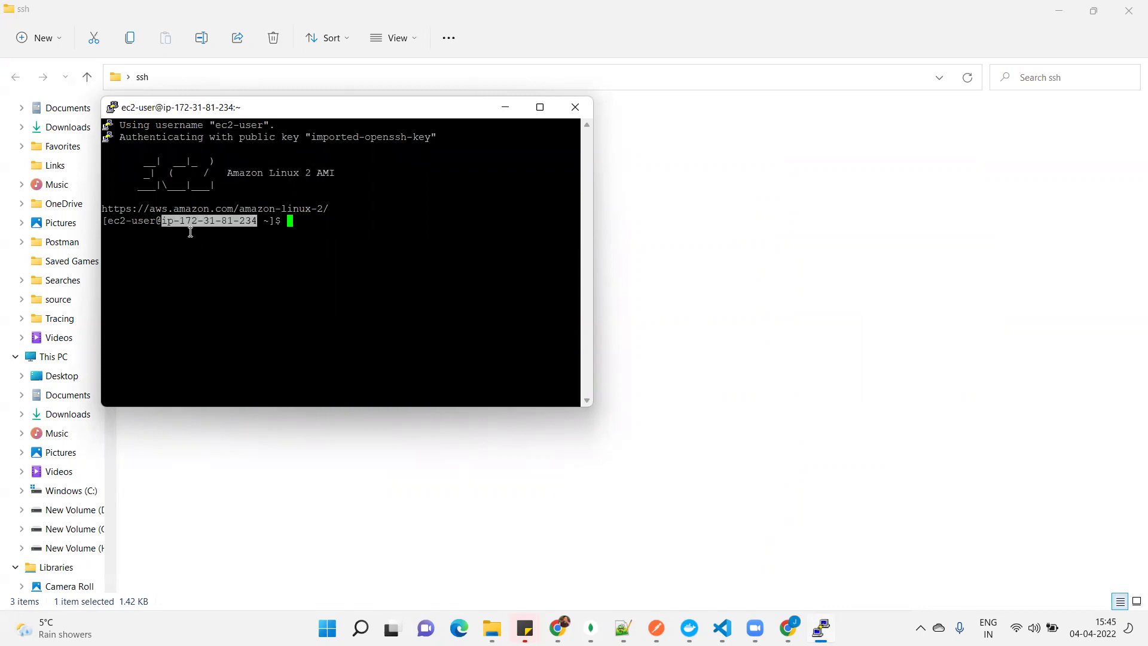
mouse_move(788, 627)
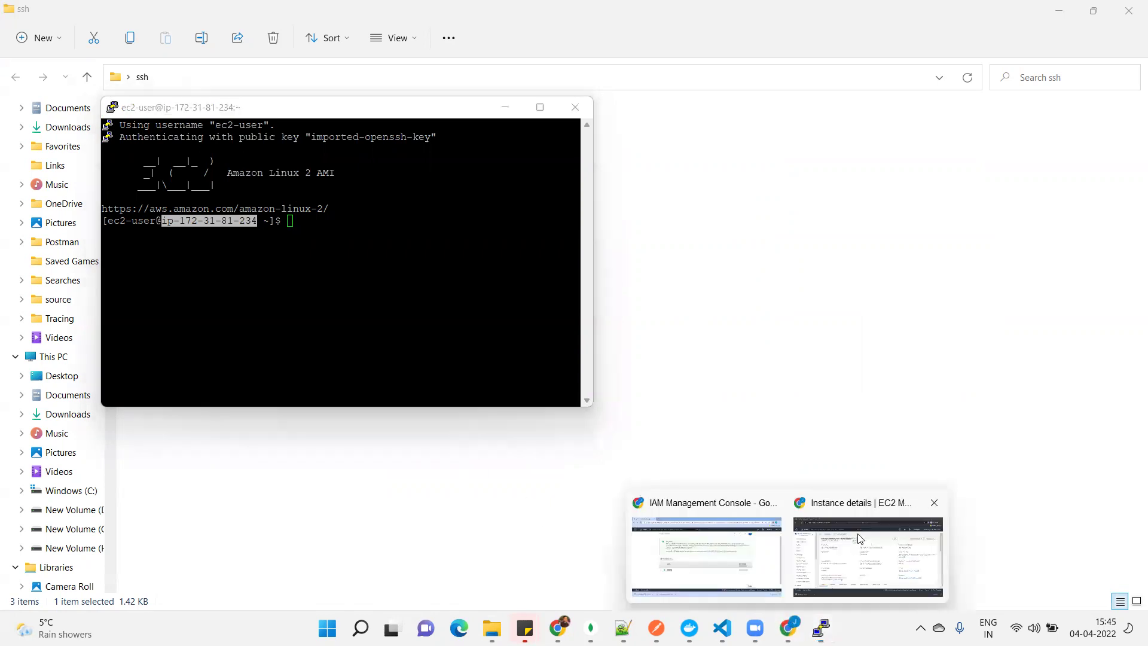
click(867, 553)
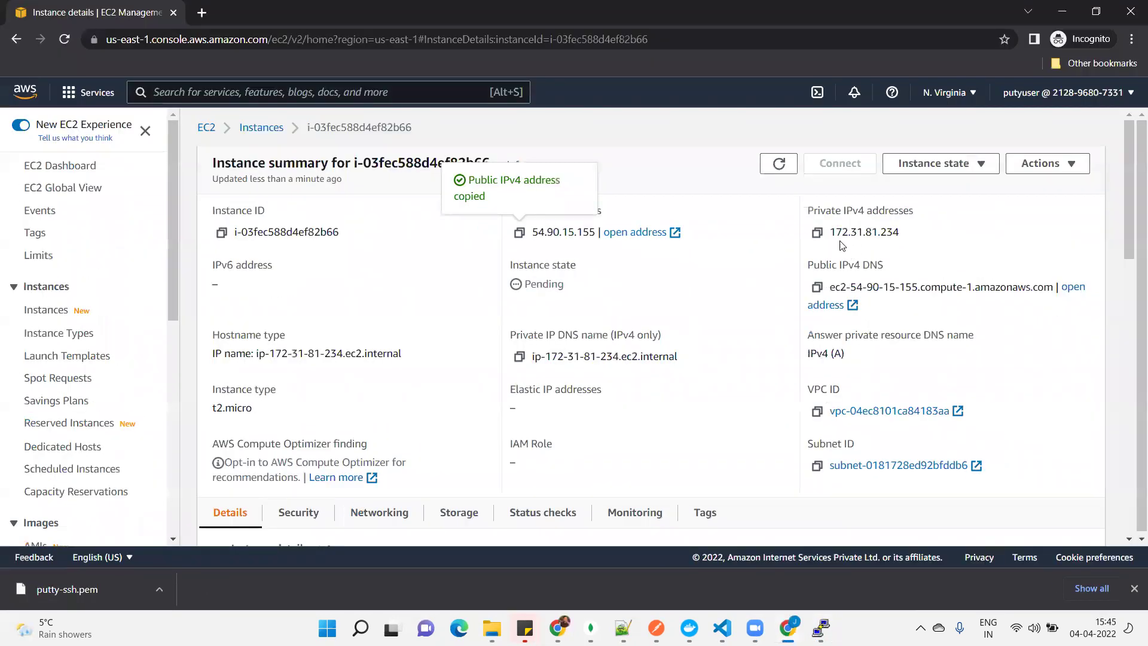
key(alt+Tab)
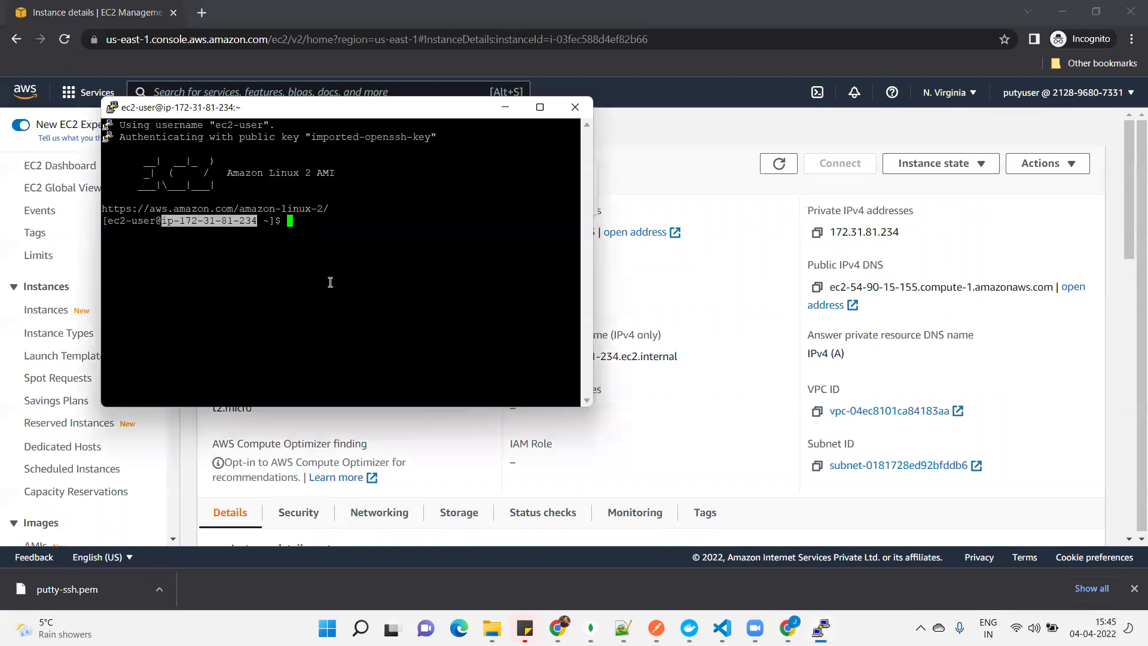
click(208, 228)
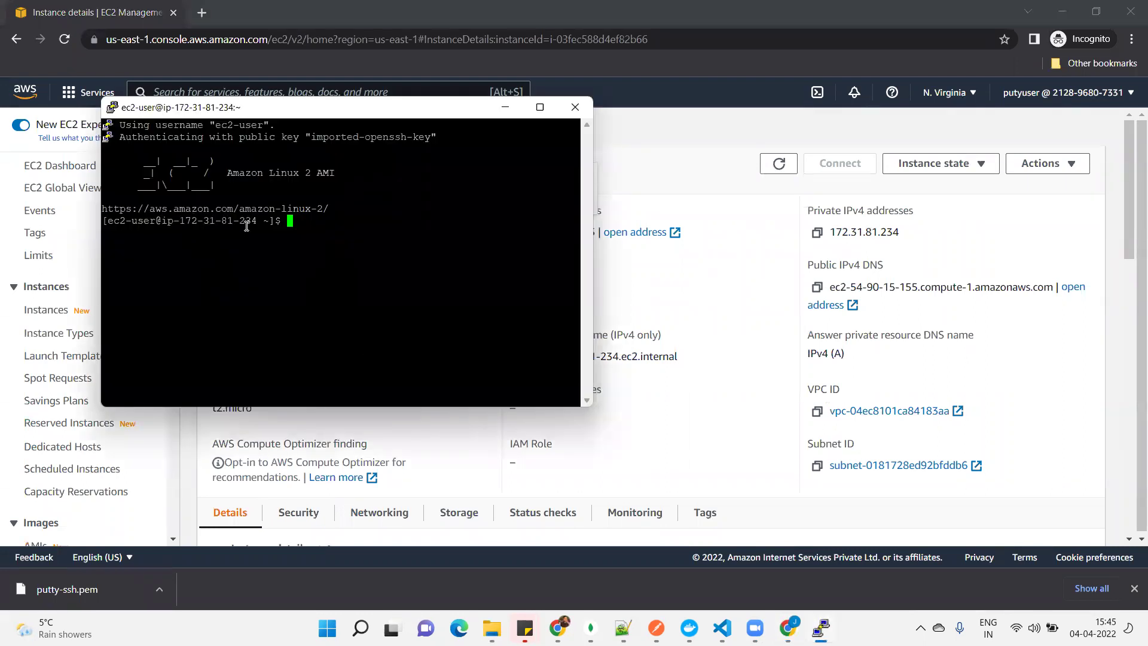
mouse_move(152, 245)
mouse_down()
mouse_move(679, 229)
mouse_move(908, 248)
mouse_move(865, 203)
mouse_move(794, 222)
mouse_up()
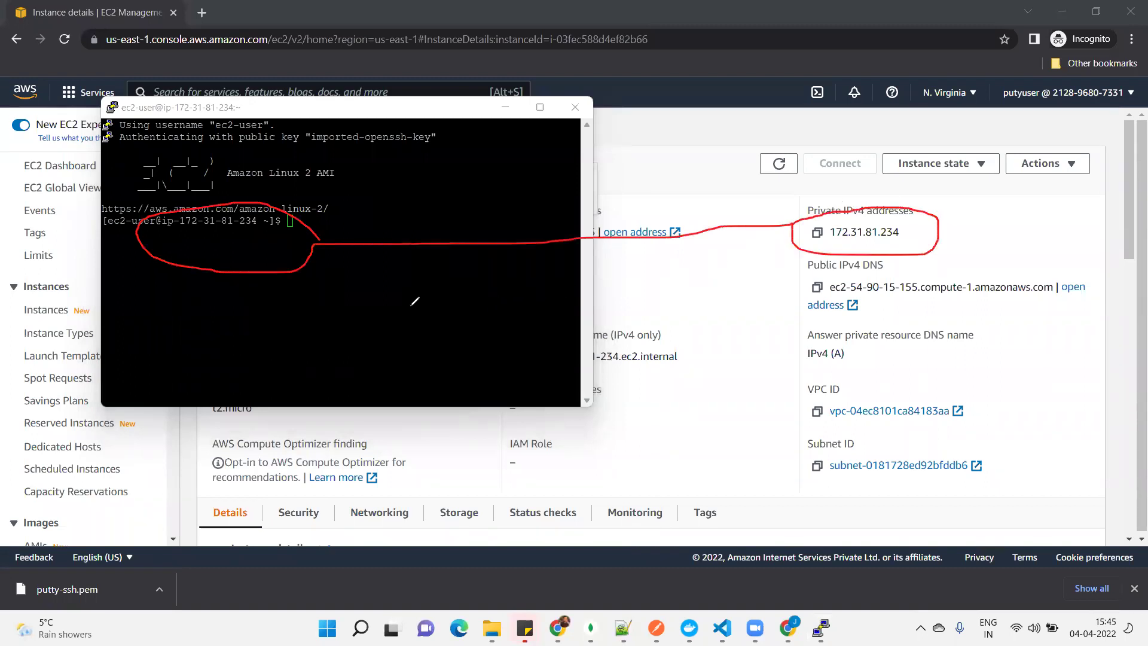
drag(122, 194, 155, 175)
drag(426, 185, 313, 193)
mouse_move(388, 193)
mouse_down()
mouse_move(317, 230)
mouse_move(456, 185)
mouse_up()
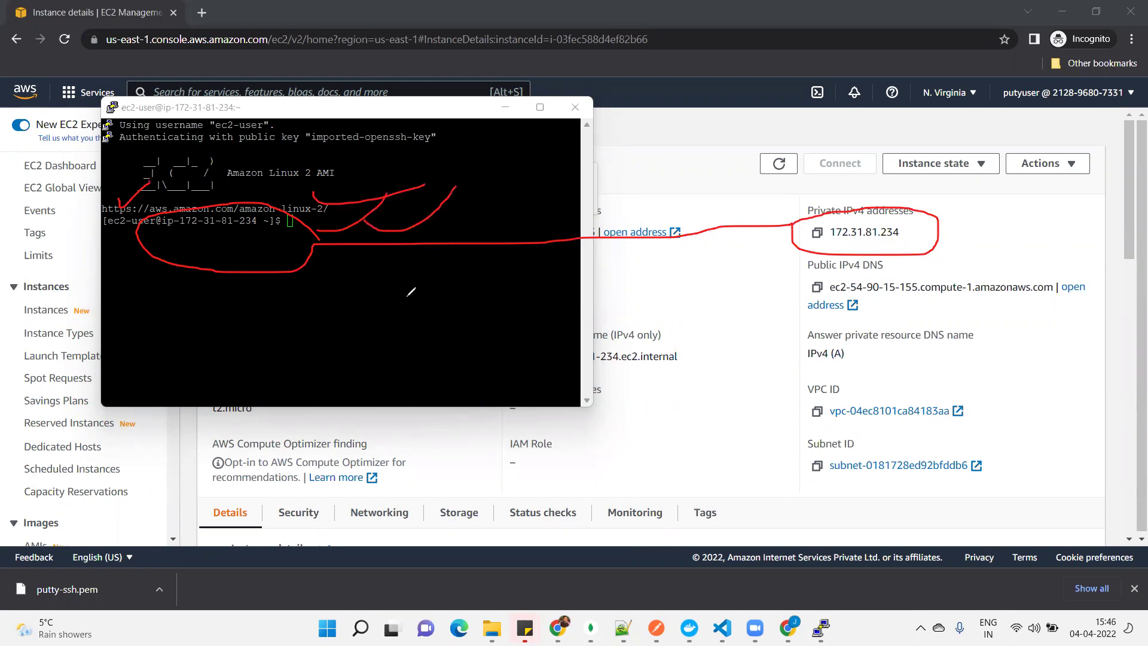
key(e)
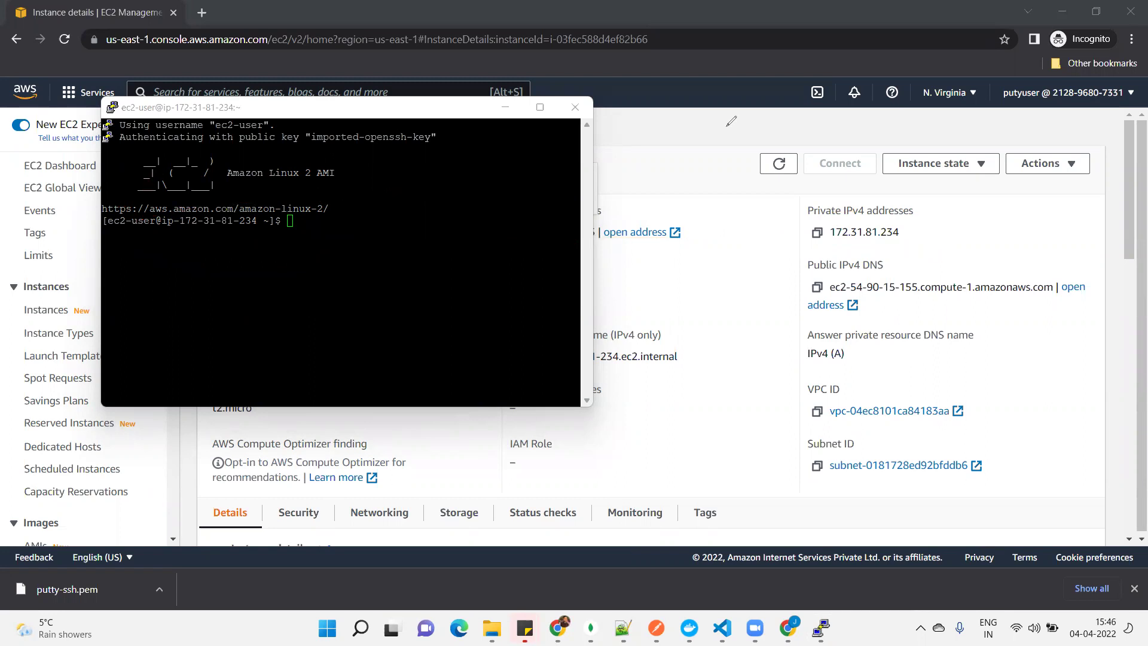